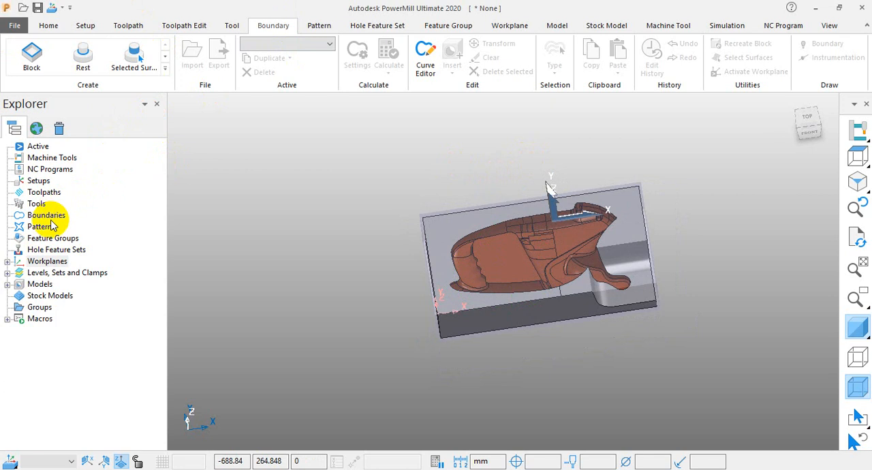
Start creating a new boundary of the Block type.
left_click(49, 216)
right_click(52, 221)
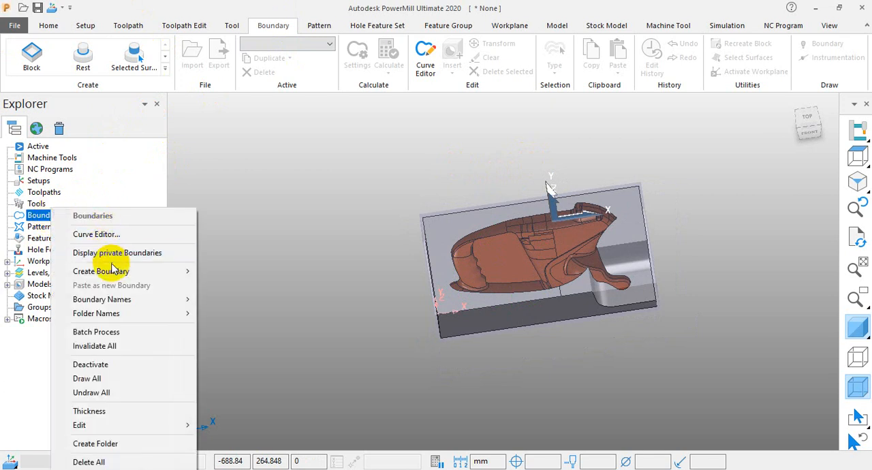
mouse_move(113, 271)
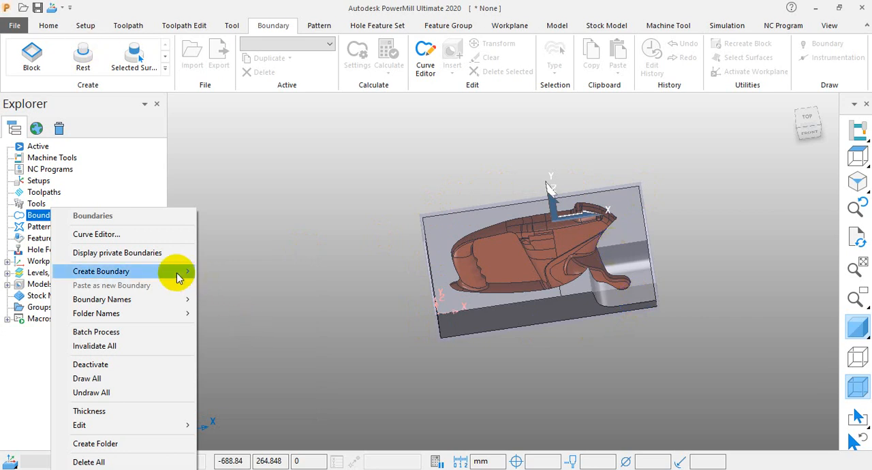
mouse_move(178, 278)
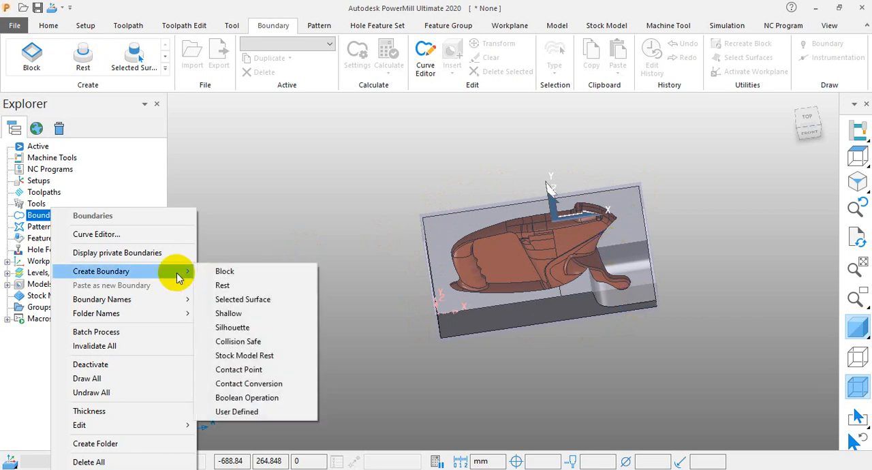
left_click(222, 273)
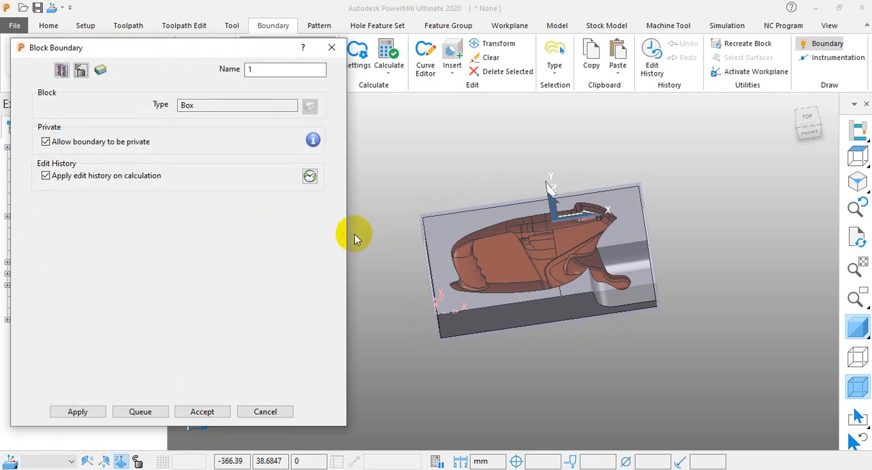
Select the entire model and apply the block boundary calculation.
scroll(354, 233, "down", 3)
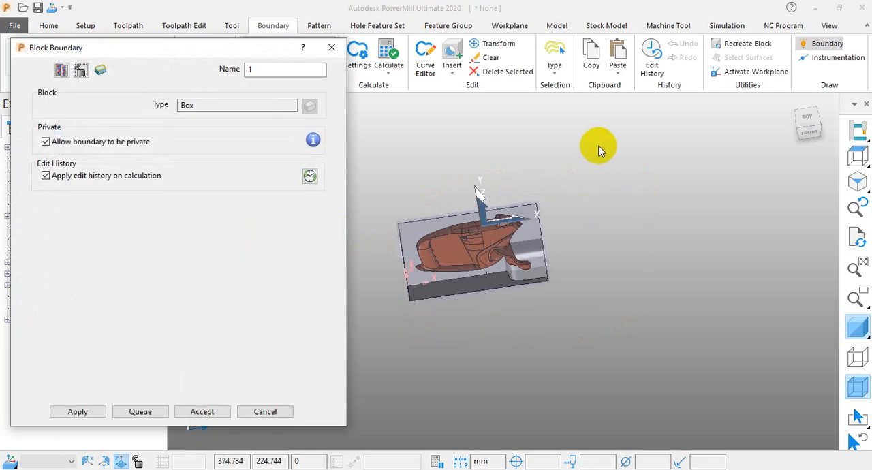
left_click_drag(599, 144, 386, 339)
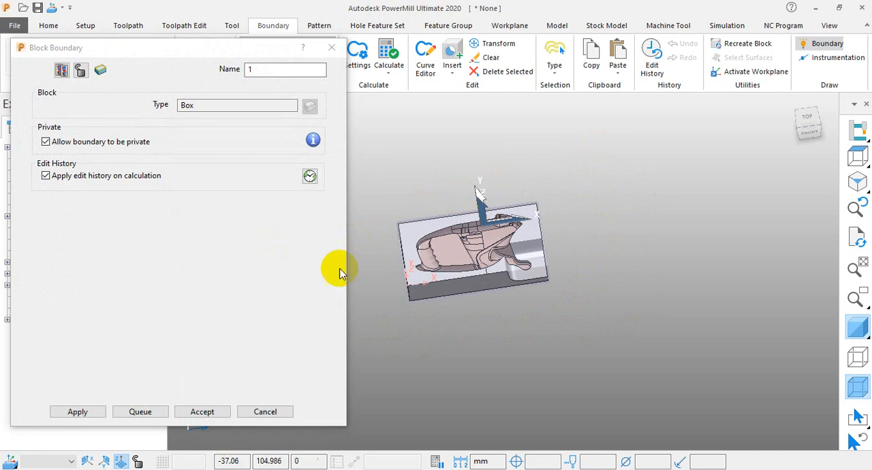
left_click(77, 412)
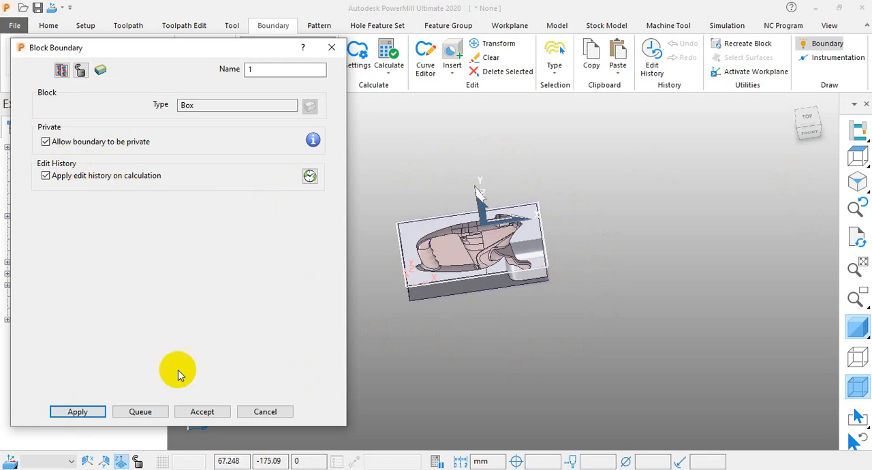
Disallow the block boundary from being private and accept it.
left_click(312, 141)
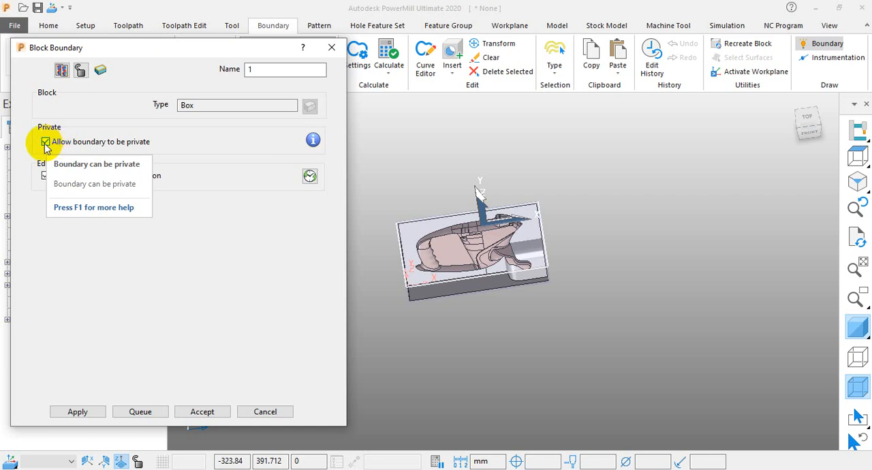
left_click(45, 142)
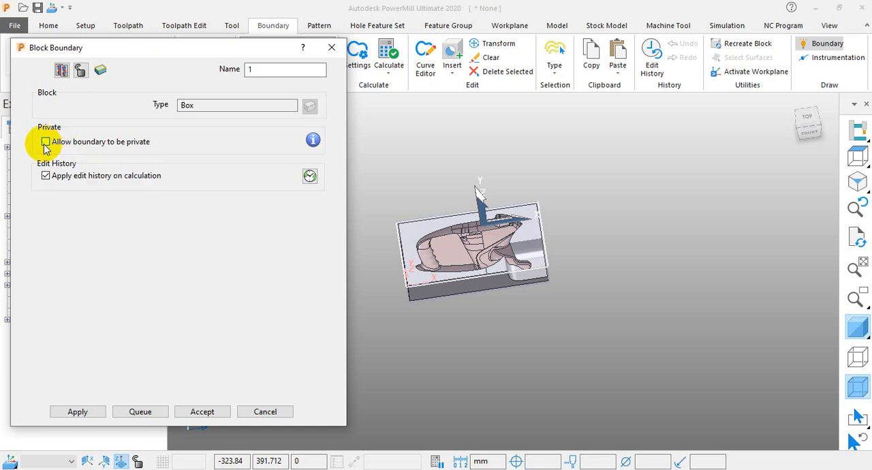
left_click(199, 412)
scroll(500, 250, "up", 2)
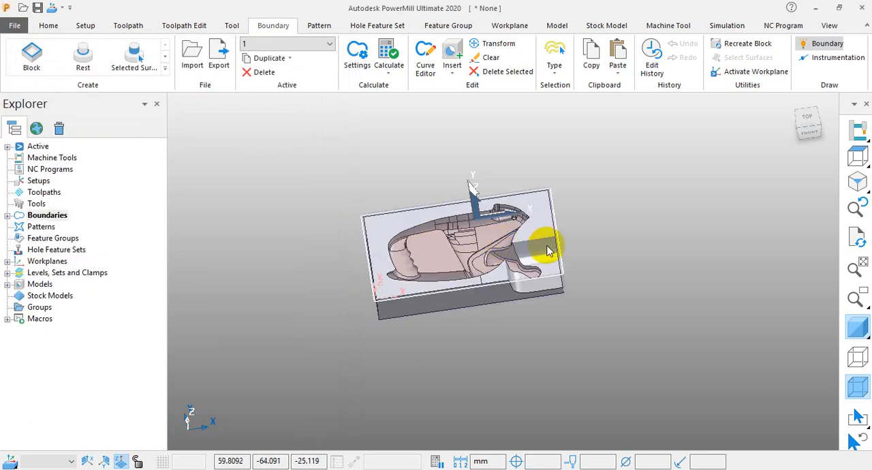
Inspect the new block boundary in the explorer and around the model, and clear the model selection.
left_click(7, 215)
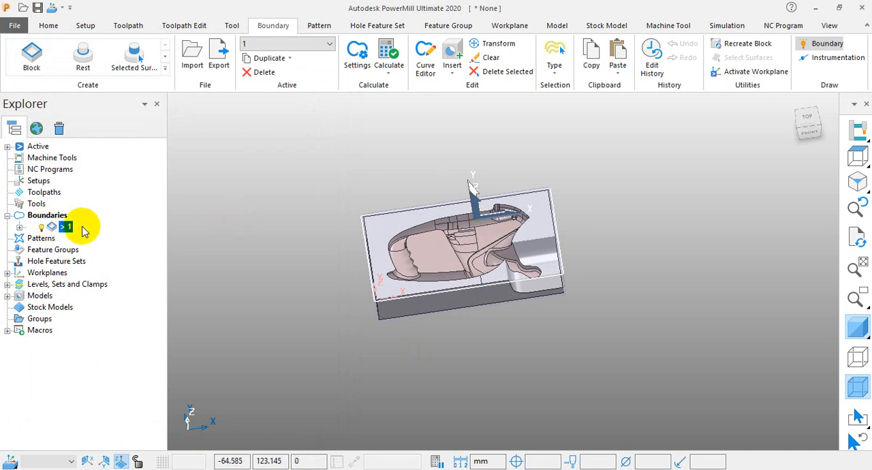
scroll(567, 257, "up", 3)
scroll(457, 226, "down", 2)
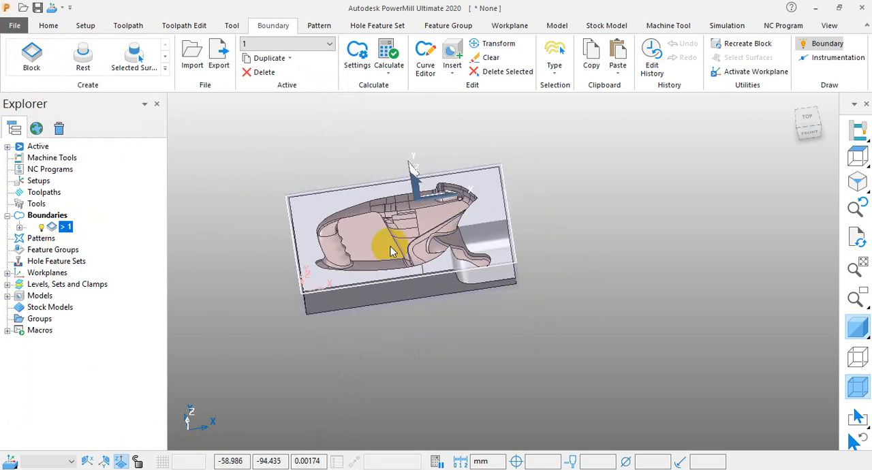
middle_click_drag(391, 248, 370, 245)
right_click(62, 226)
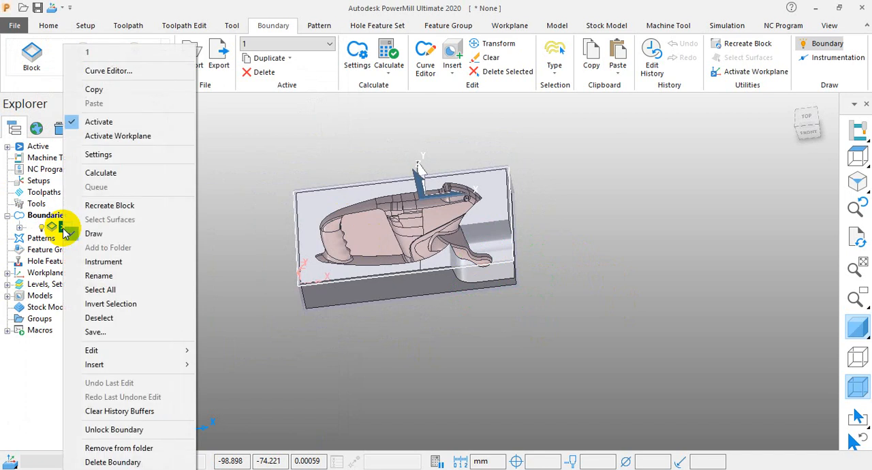
left_click(225, 150)
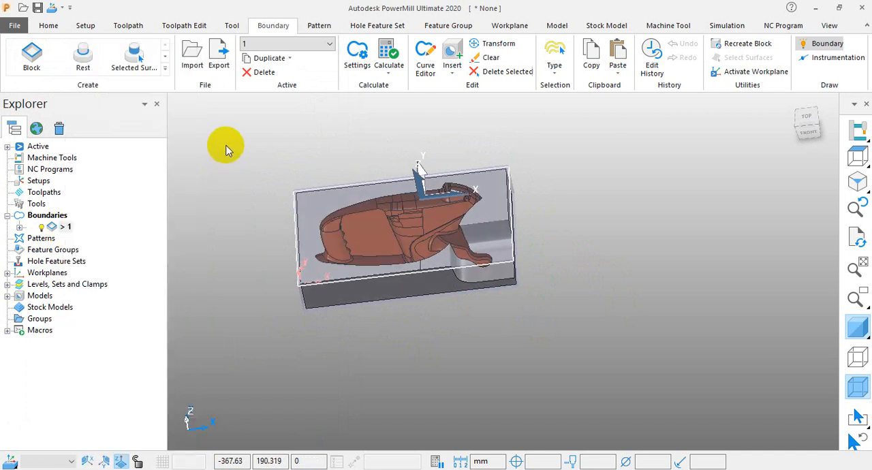
Create a toolpath with the Model Area Clearance strategy from the 3D Area Clearance category.
left_click(129, 25)
left_click(19, 55)
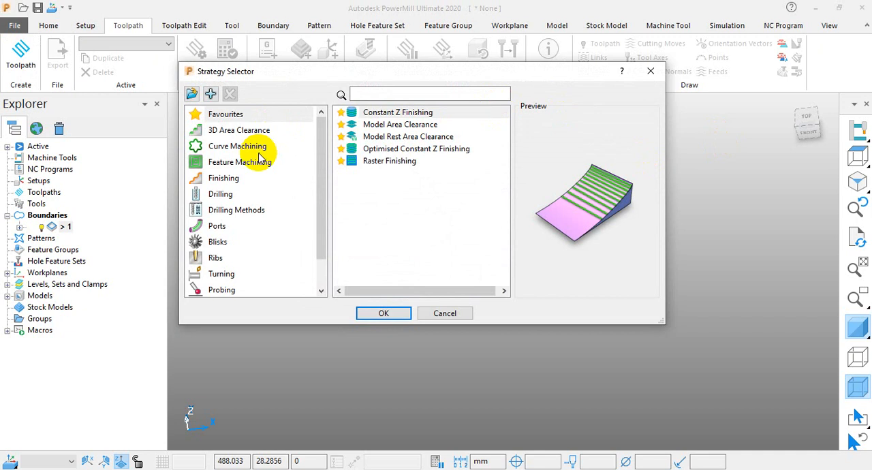
left_click(258, 128)
left_click(384, 124)
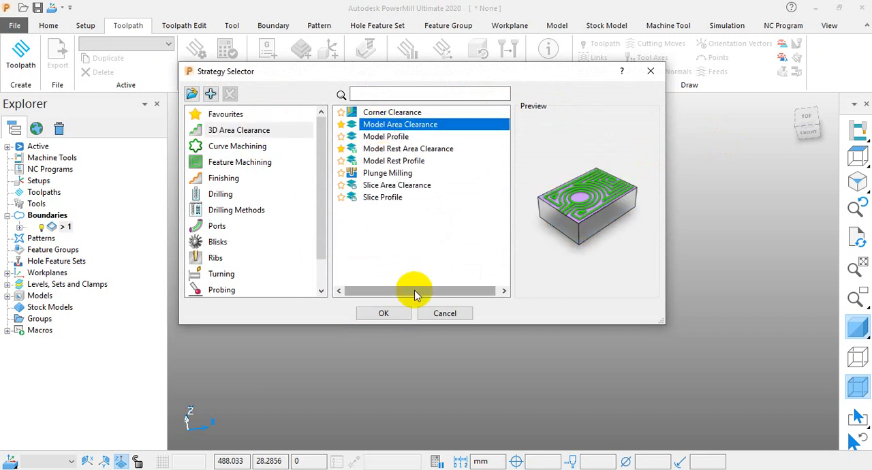
left_click(389, 312)
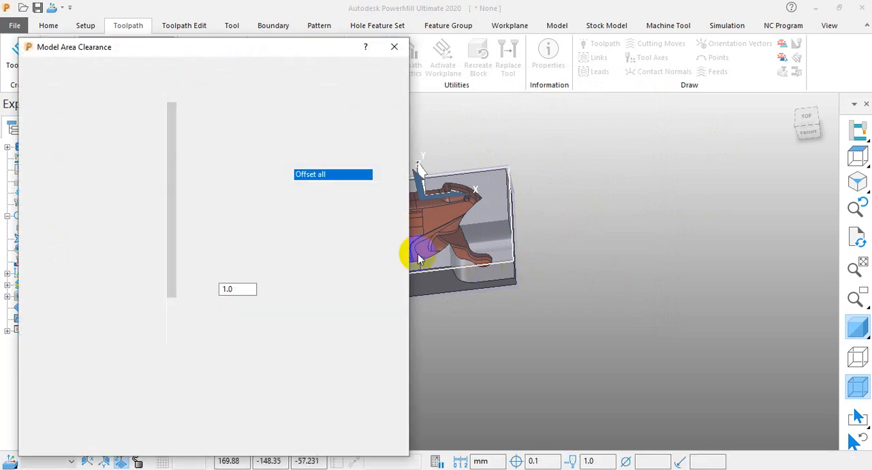
Assign workplane 1 to the toolpath and check its block definition.
left_click(68, 98)
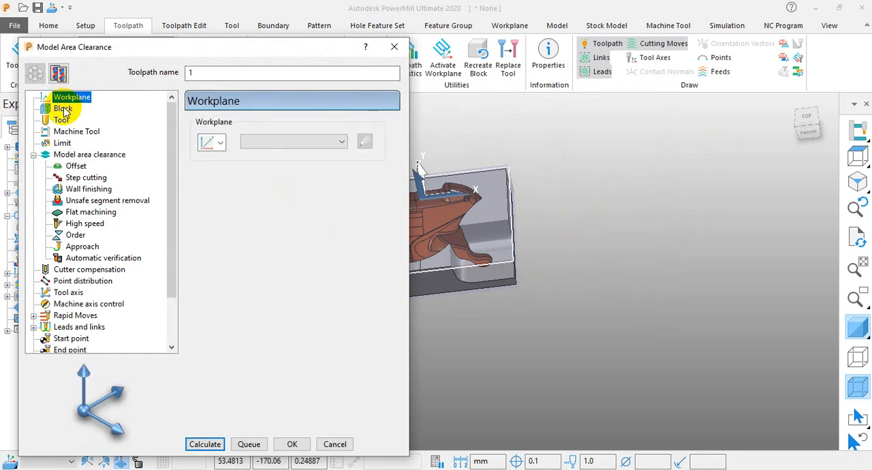
left_click(290, 141)
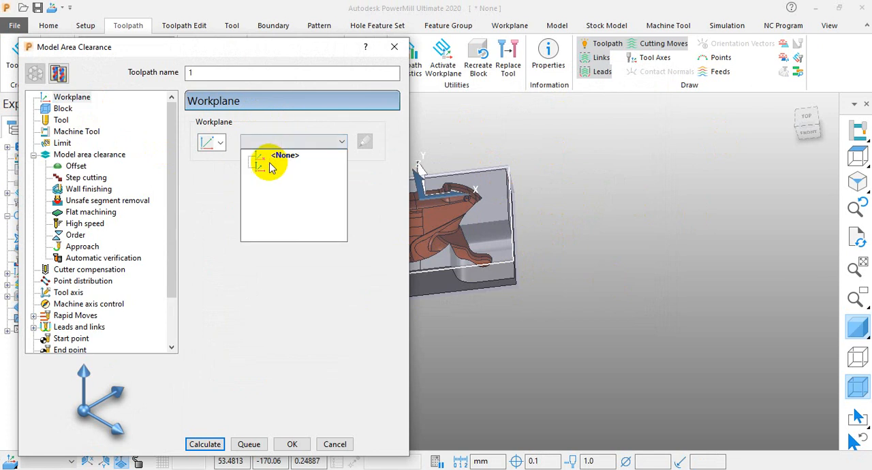
left_click(263, 167)
left_click(64, 109)
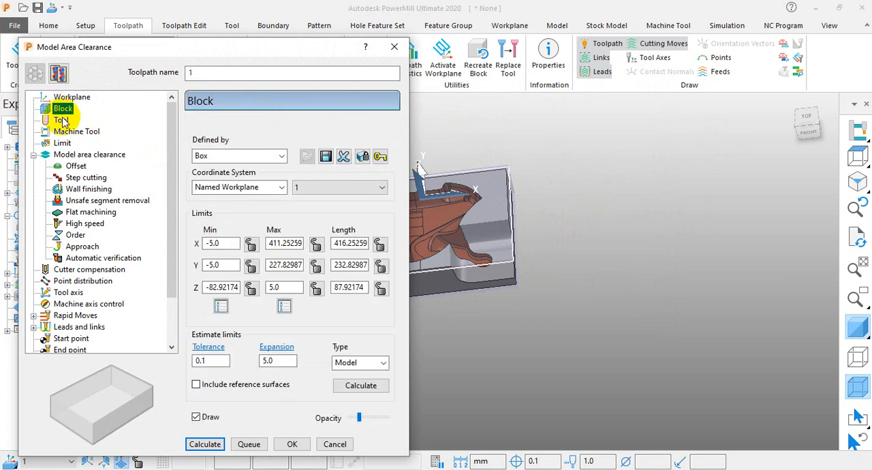
Create an end mill with a diameter of 10 for the toolpath.
left_click(43, 120)
left_click(242, 128)
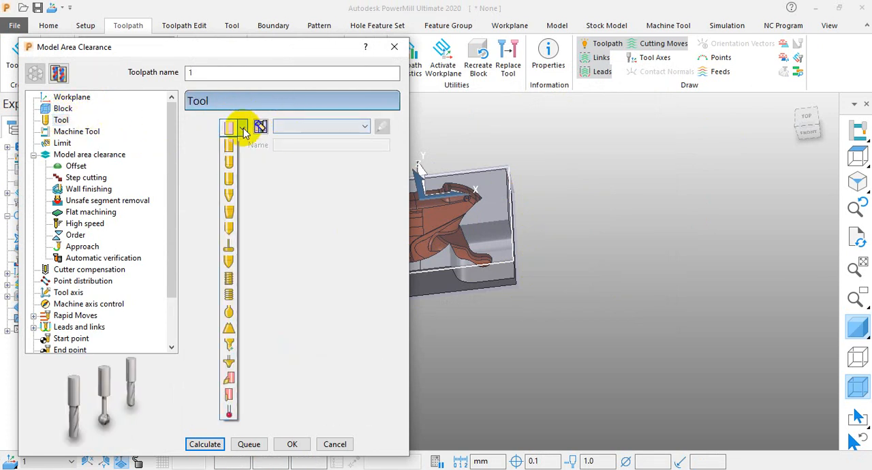
left_click(230, 148)
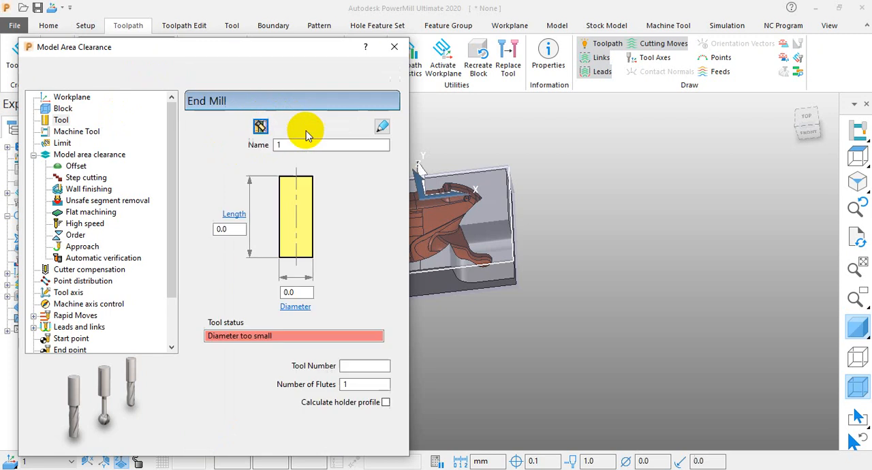
double_click(293, 292)
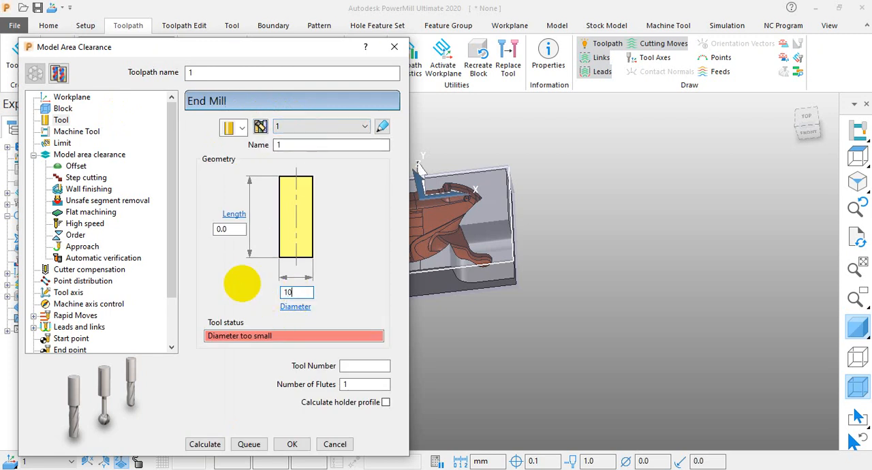
type("10")
key("Return")
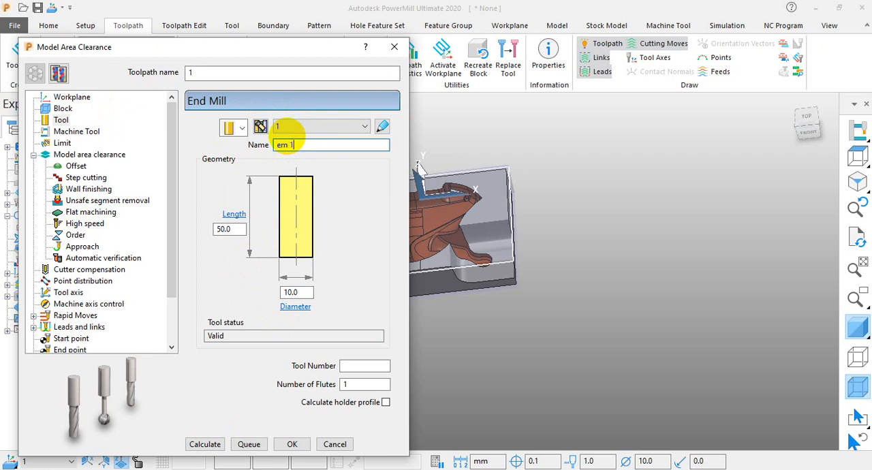
Name the end mill "em 10" and give it tool number 1 and 4 flutes.
left_click(290, 144)
type("em 10")
left_click(376, 366)
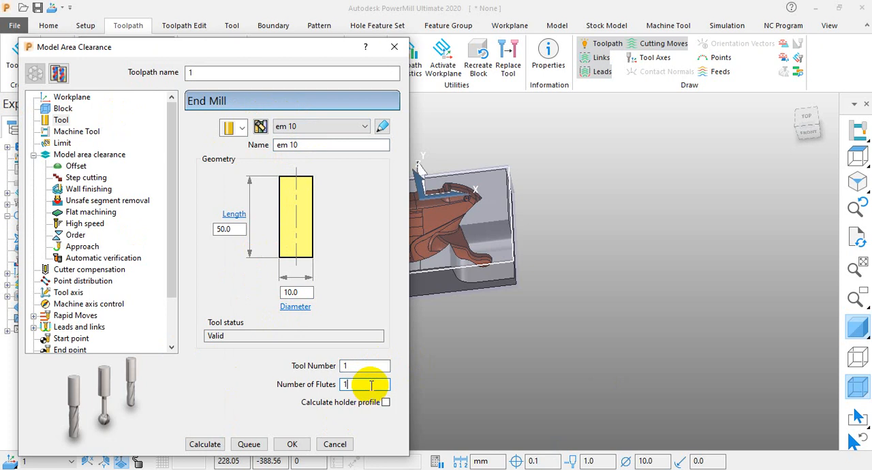
Review the toolpath's limit settings for boundary 1, including the boundary types, and compare them with the model from the top.
left_click(62, 143)
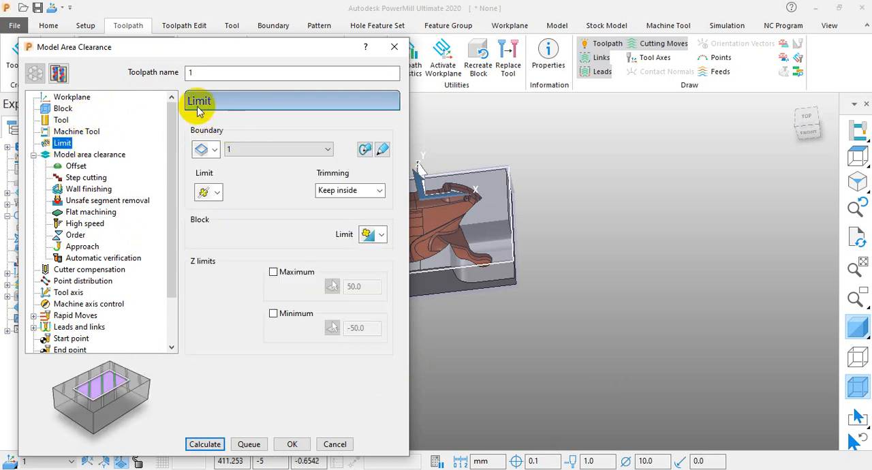
left_click(215, 150)
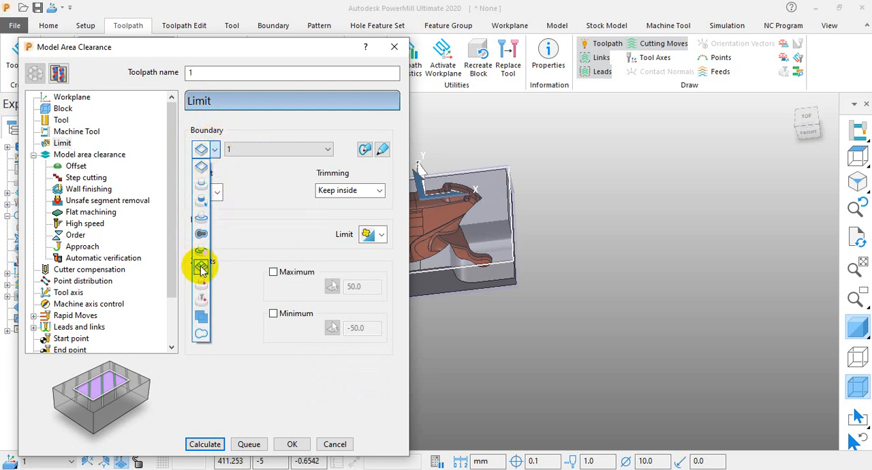
left_click(275, 175)
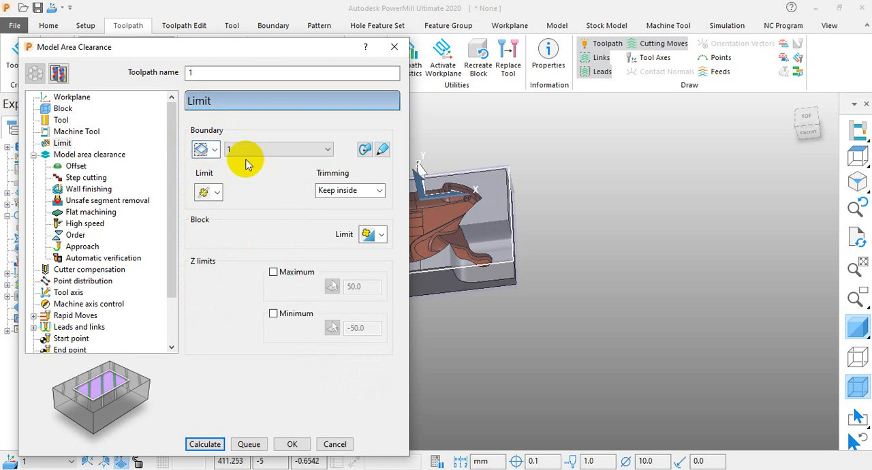
middle_click_drag(500, 160, 531, 287)
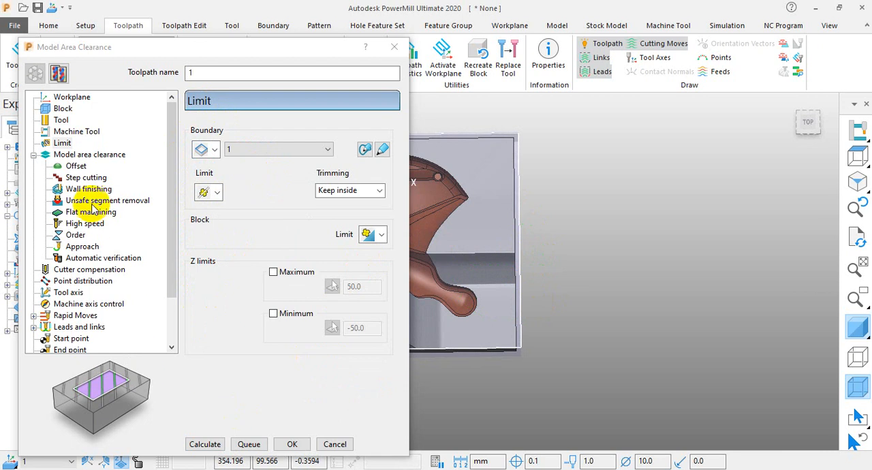
left_click(62, 143)
Set the model area clearance stepdown to 1.0.
left_click(75, 155)
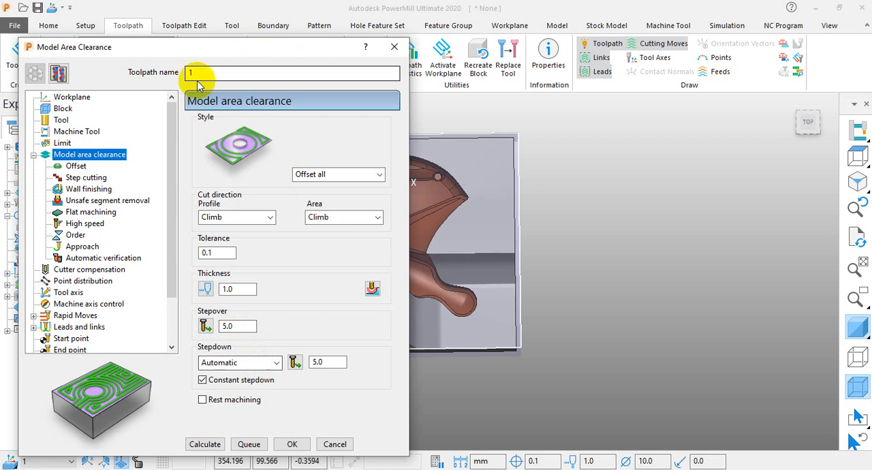
double_click(236, 326)
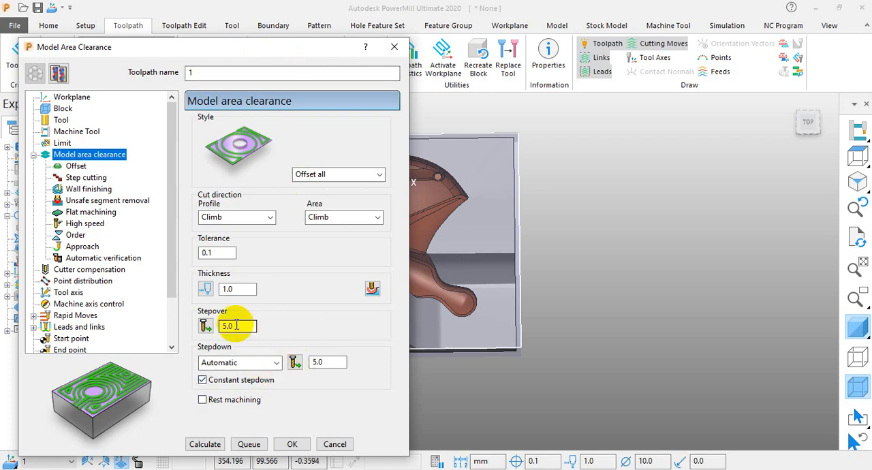
double_click(336, 363)
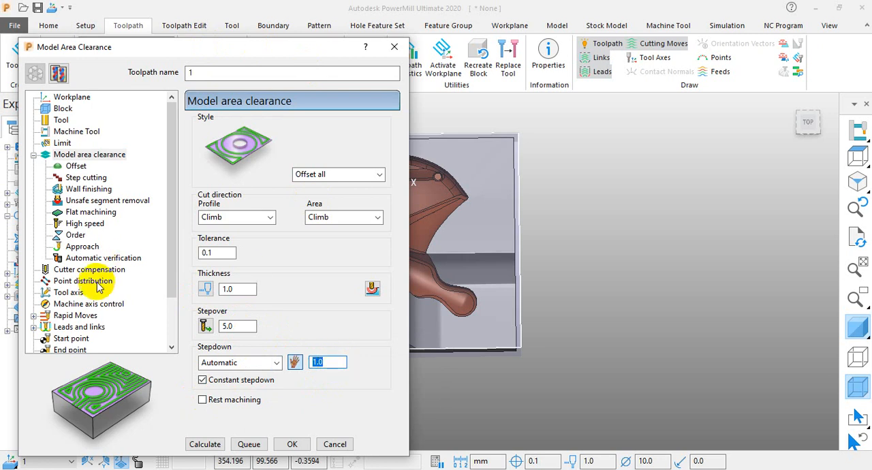
Open the toolpath's link settings and calculate the Model Area Clearance toolpath.
left_click(33, 327)
left_click(74, 257)
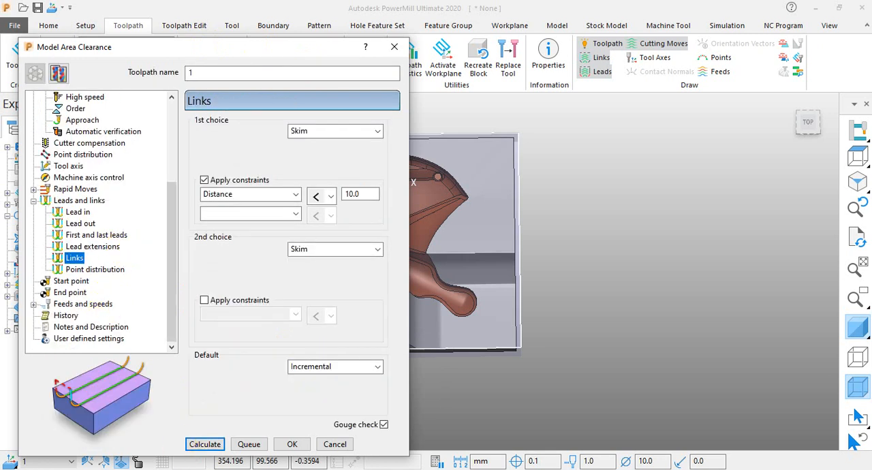
left_click(207, 447)
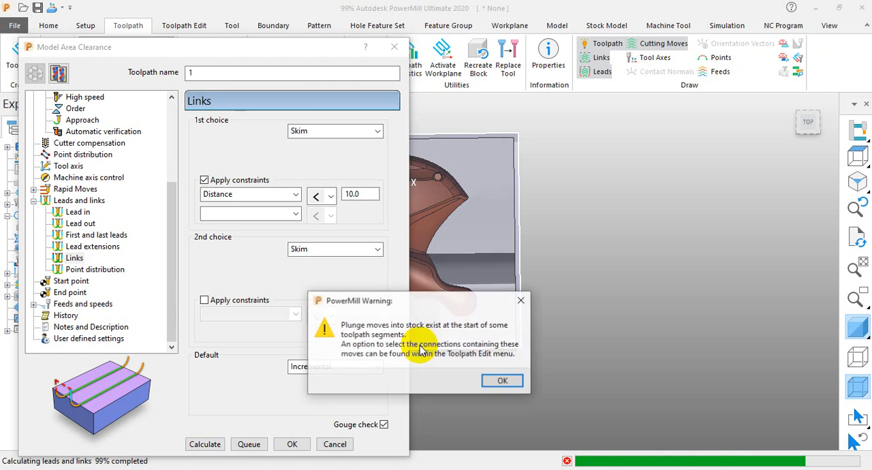
left_click(512, 378)
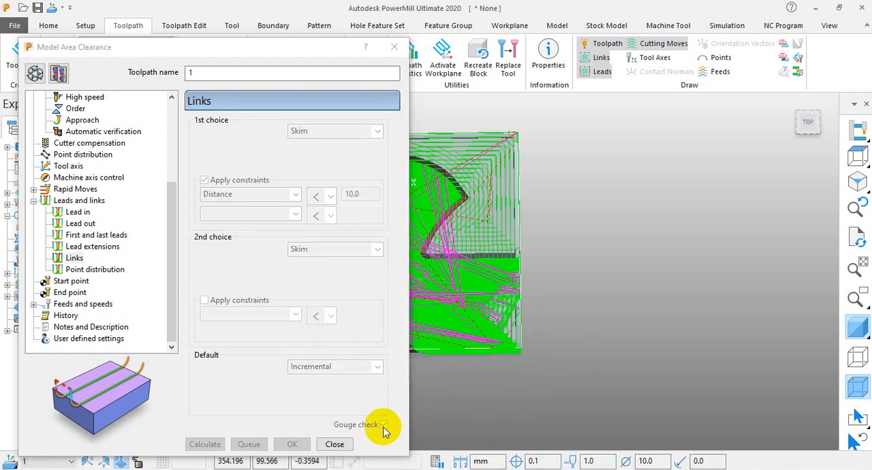
Close the clearance settings and examine how the calculated toolpath runs along the block's edges and front corner.
left_click(334, 444)
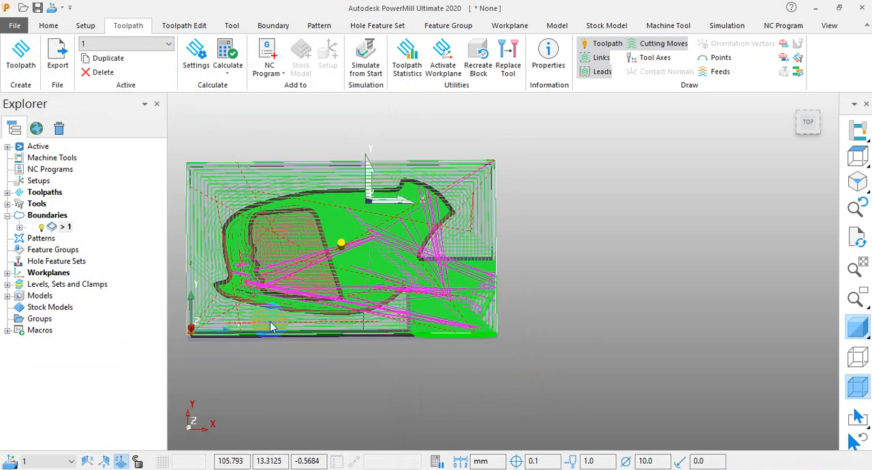
mouse_move(270, 327)
middle_mouse_down()
mouse_move(272, 300)
mouse_move(311, 301)
mouse_move(357, 288)
mouse_move(360, 179)
mouse_move(350, 226)
mouse_move(516, 306)
mouse_move(530, 339)
middle_mouse_up()
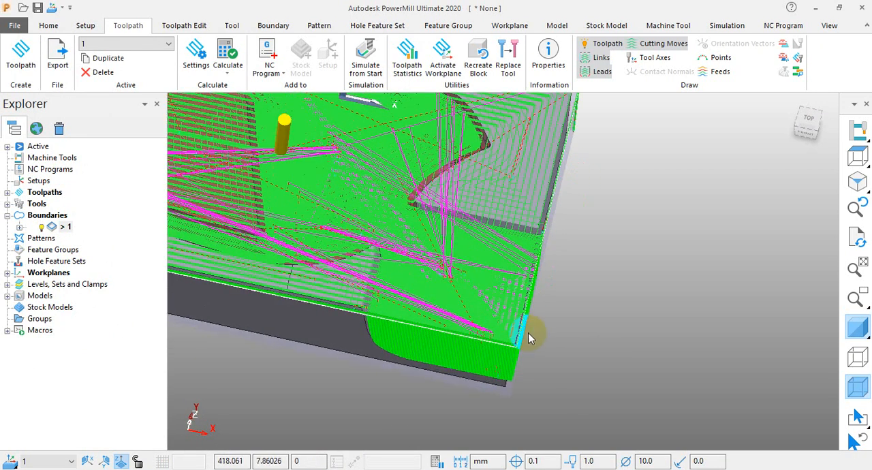
scroll(530, 338, "up", 2)
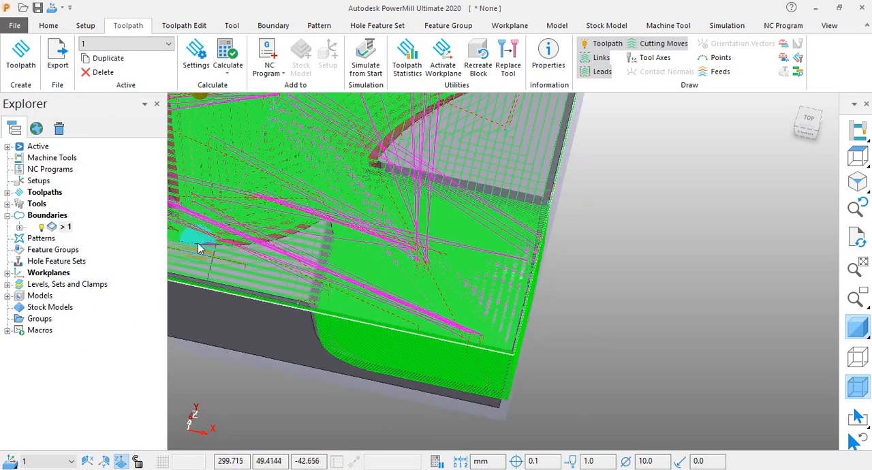
Reopen toolpath 1 for editing, remove its limiting boundary and recalculate the Model Area Clearance toolpath.
left_click(8, 192)
right_click(56, 203)
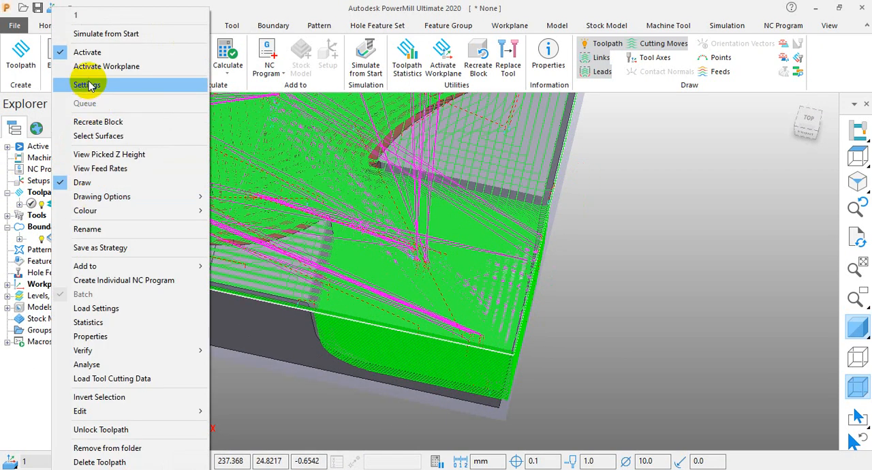
left_click(89, 84)
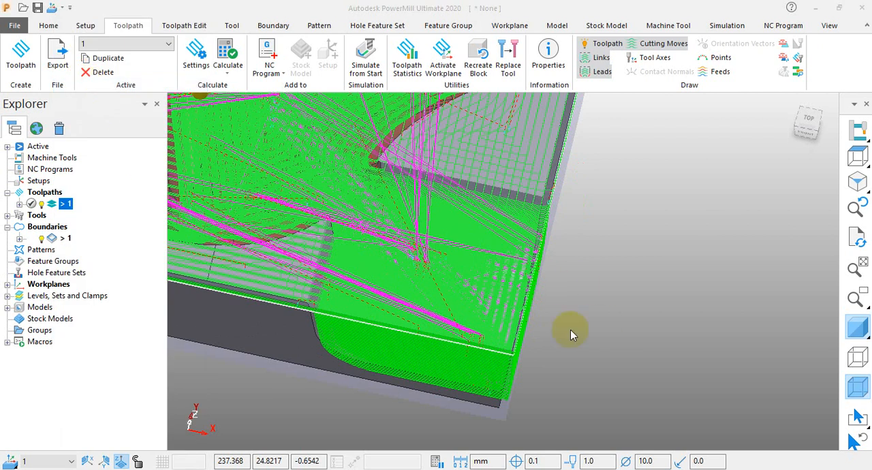
left_click(455, 262)
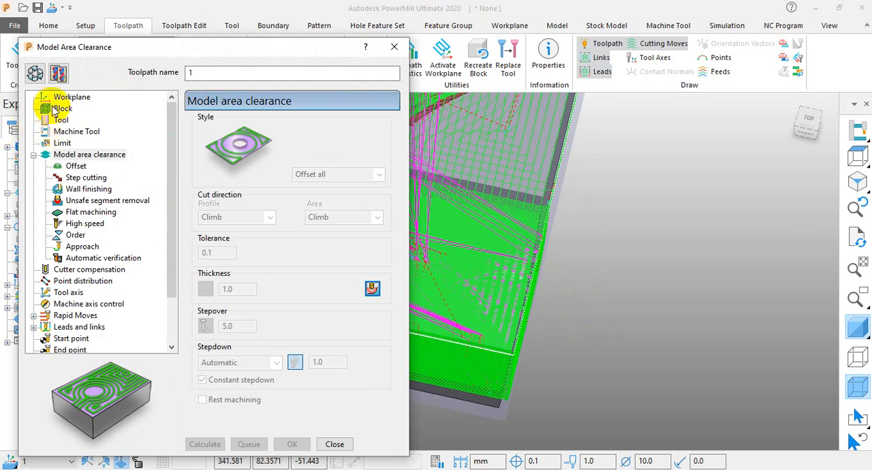
left_click(35, 72)
left_click(62, 142)
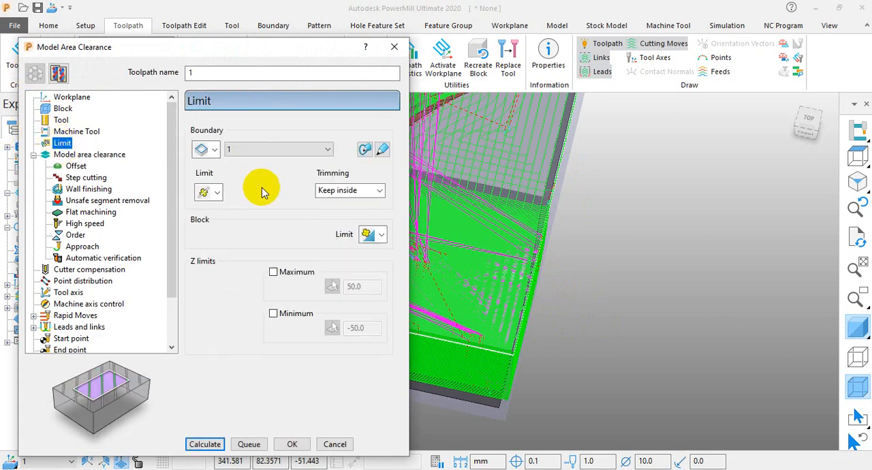
left_click(290, 149)
left_click(249, 162)
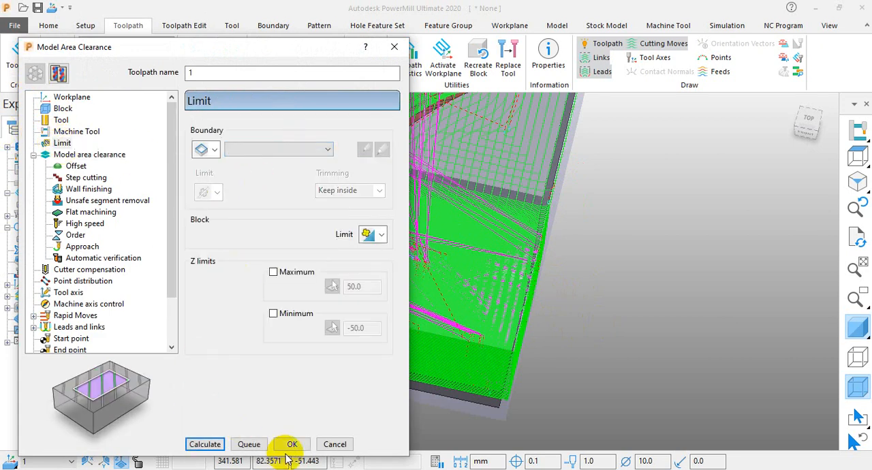
left_click(205, 444)
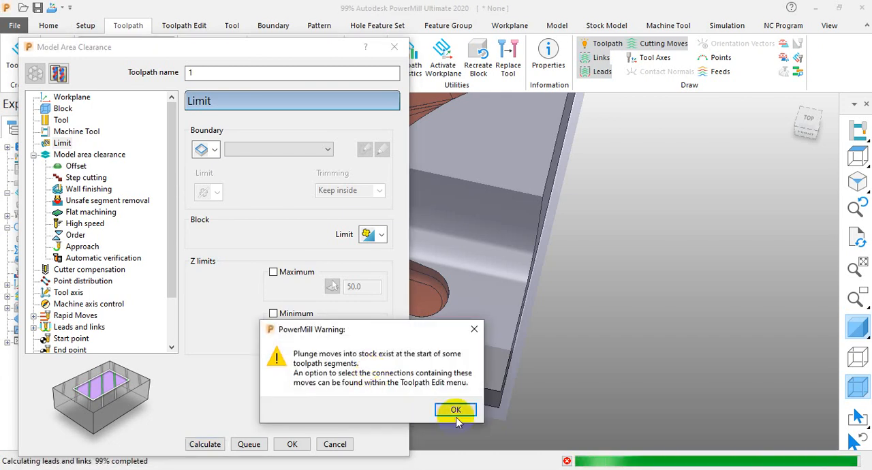
left_click(455, 409)
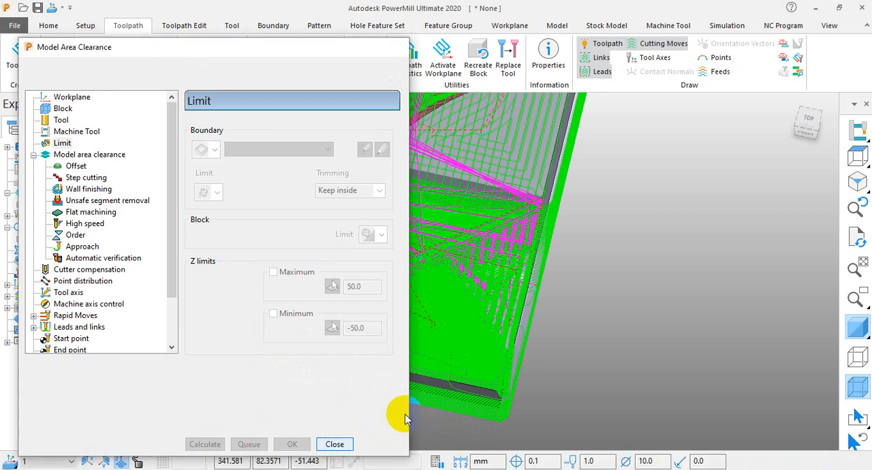
Inspect the unbounded toolpath around the block's front corner and delete toolpath 1.
left_click(335, 444)
scroll(498, 331, "down", 3)
middle_click_drag(422, 333, 440, 255)
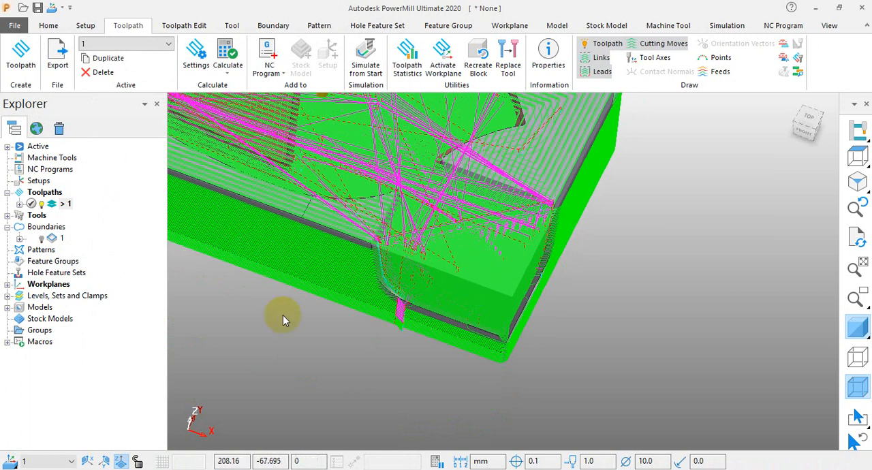
right_click(60, 209)
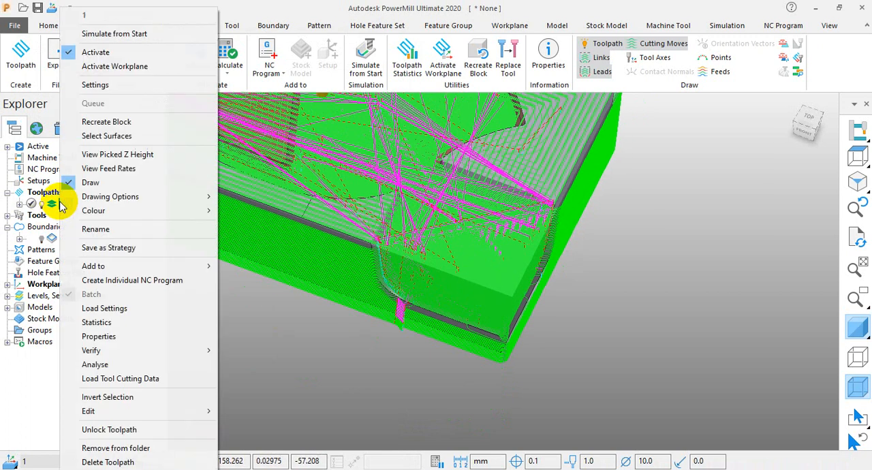
left_click(99, 462)
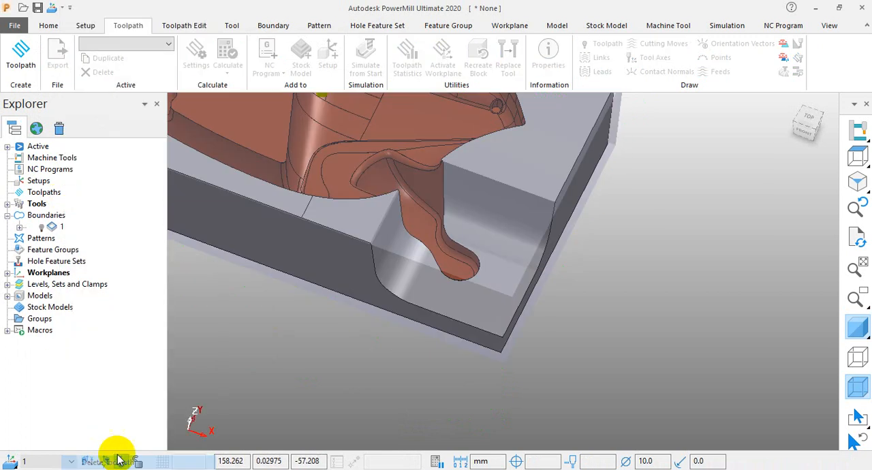
Create a rest boundary that uses the em 10 tool, keeping its settings clear of the object tree.
right_click(45, 216)
mouse_move(123, 273)
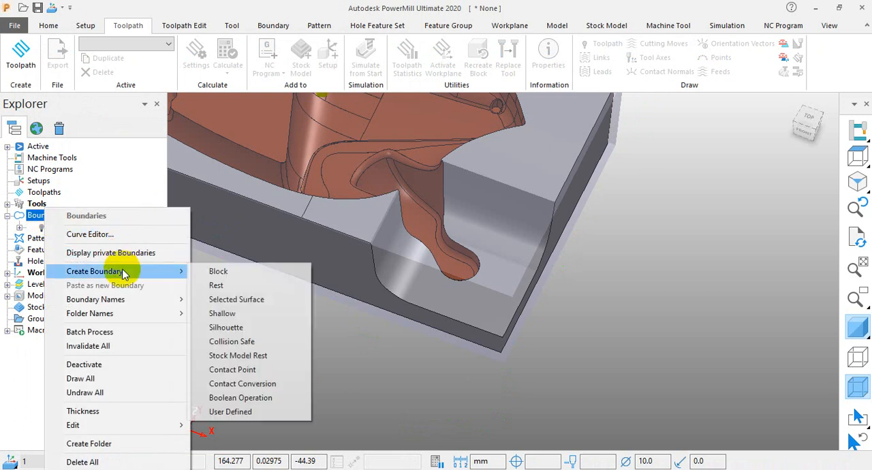
left_click(248, 285)
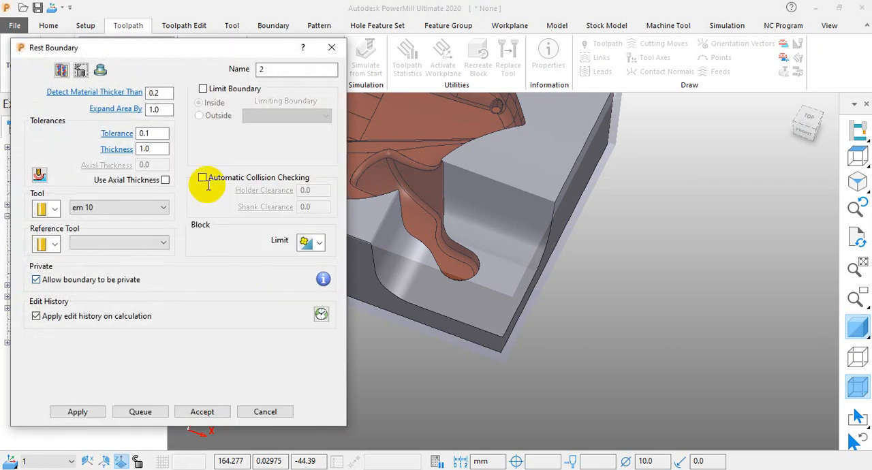
left_click_drag(106, 47, 557, 31)
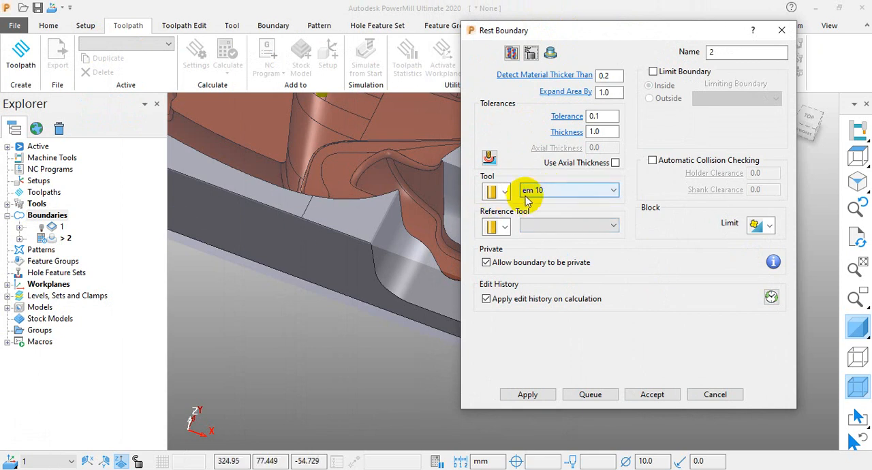
Create a ball nosed reference tool with diameter 6.0 for the rest boundary, disallow a private boundary, and leave its settings without calculating.
left_click(544, 227)
left_click(544, 227)
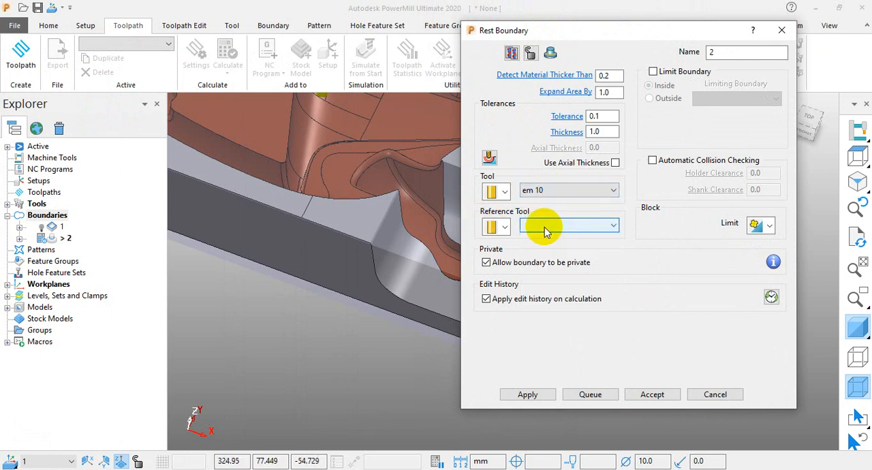
left_click(506, 228)
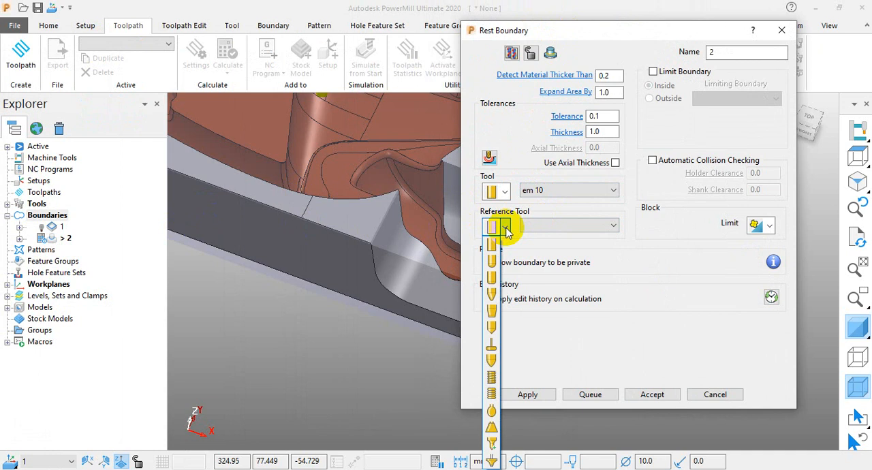
left_click(496, 261)
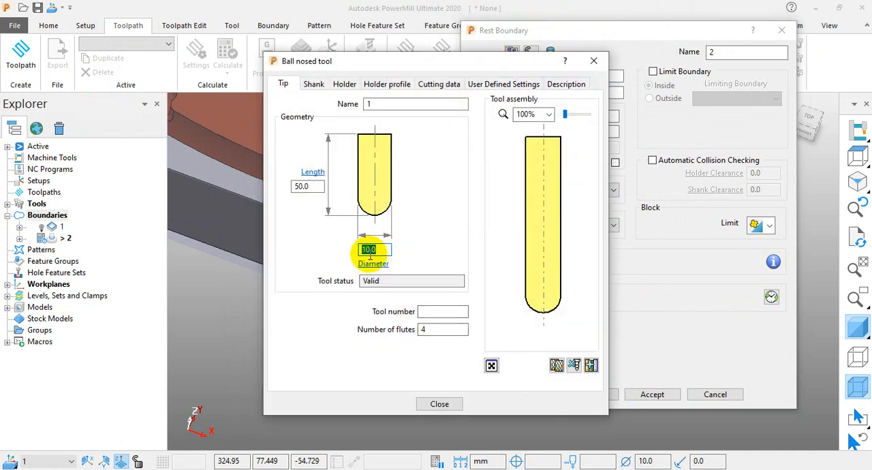
key("Return")
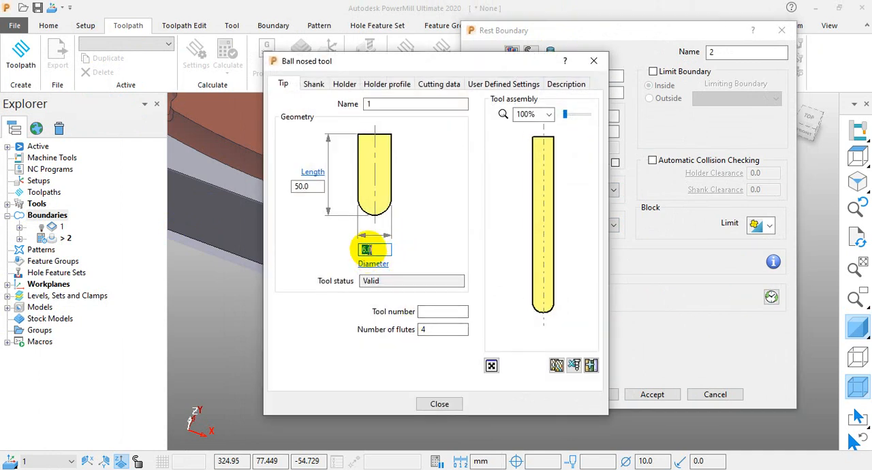
left_click(455, 404)
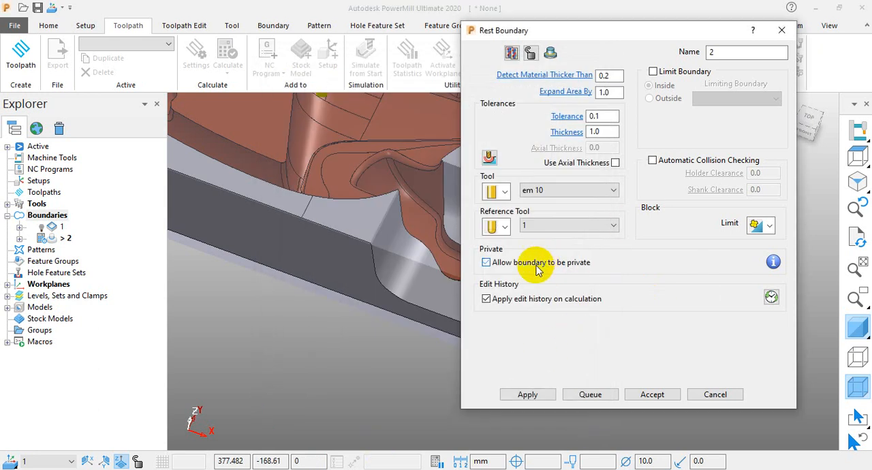
left_click(538, 268)
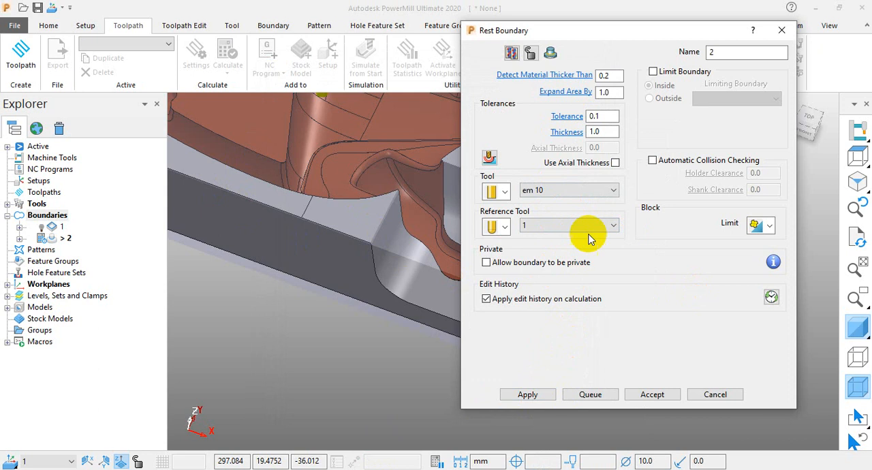
left_click(715, 395)
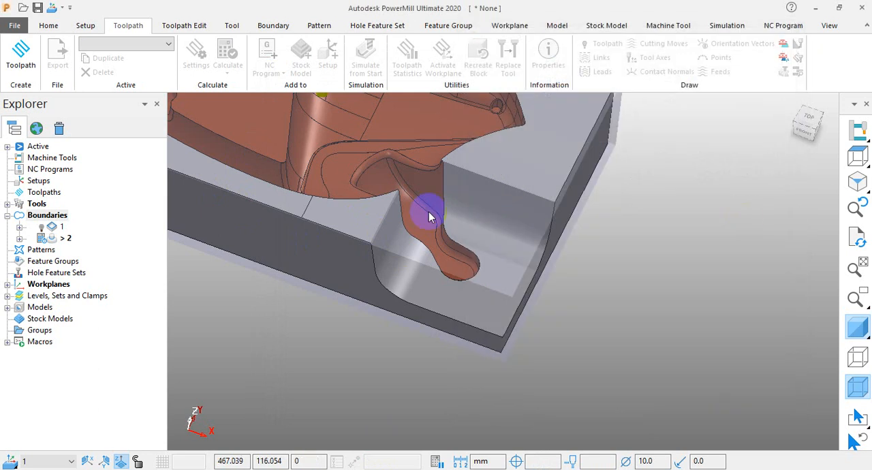
Create a selected surface boundary with the em 10 tool, without a limiting boundary and not allowed to be private.
right_click(58, 215)
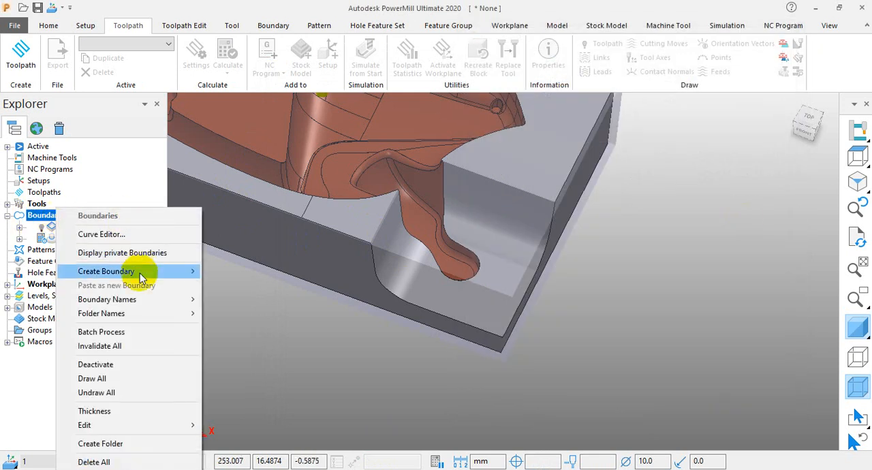
left_click(261, 301)
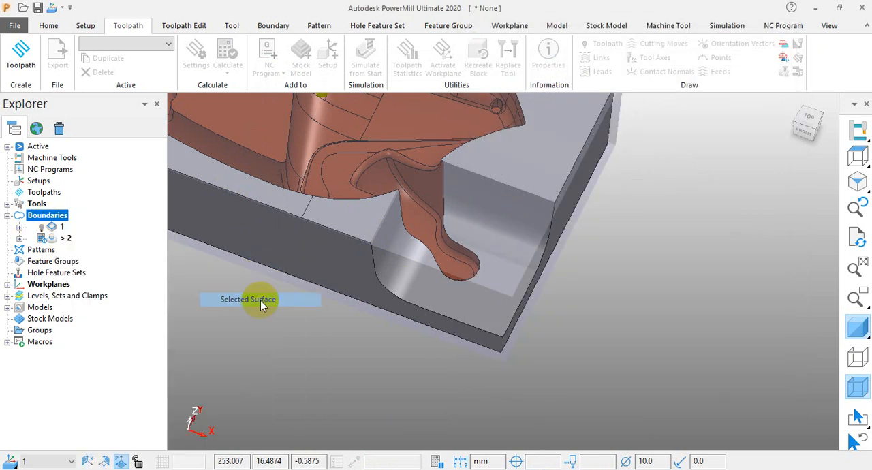
scroll(654, 225, "up", 3)
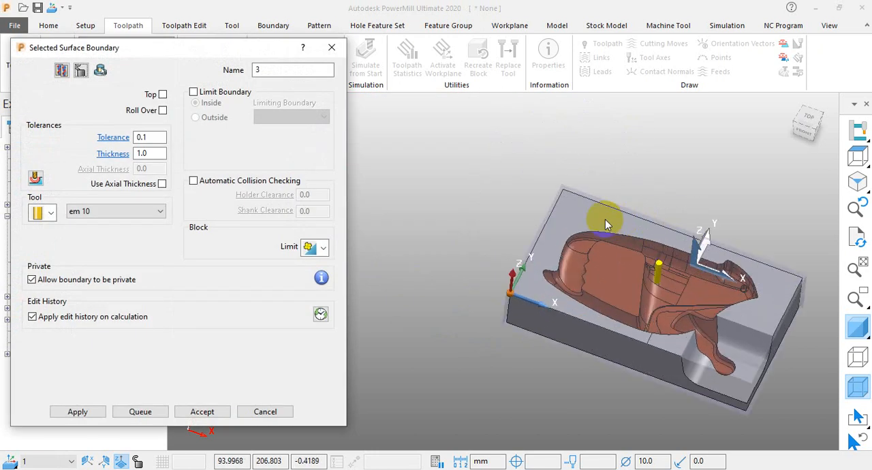
left_click(226, 92)
left_click(240, 94)
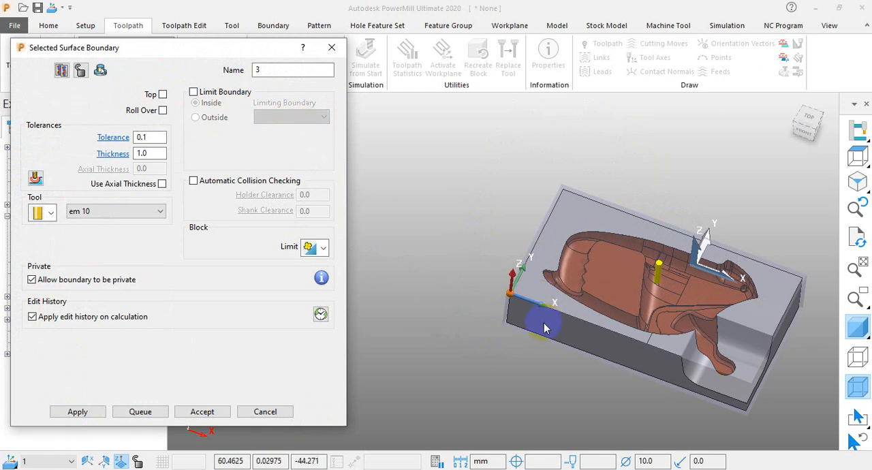
left_click(126, 283)
Select the flat pocket floor beside the finger-shaped channel and calculate the selected surface boundary on it.
scroll(740, 273, "up", 3)
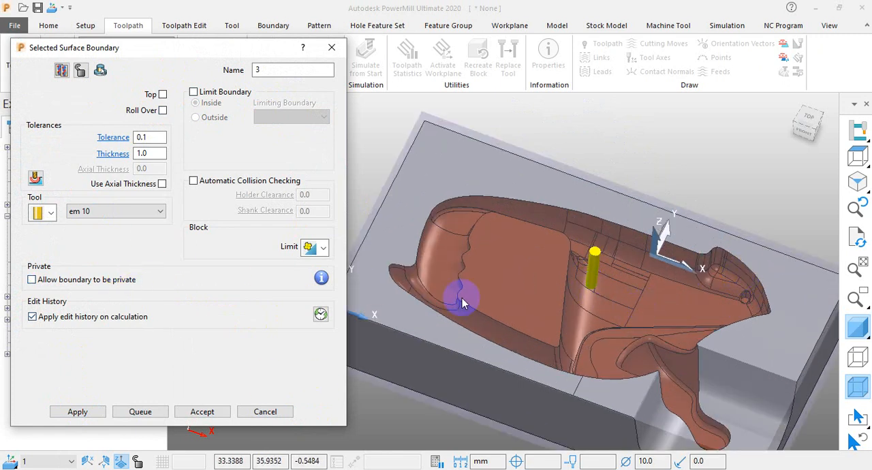
left_click(665, 299)
left_click(569, 300)
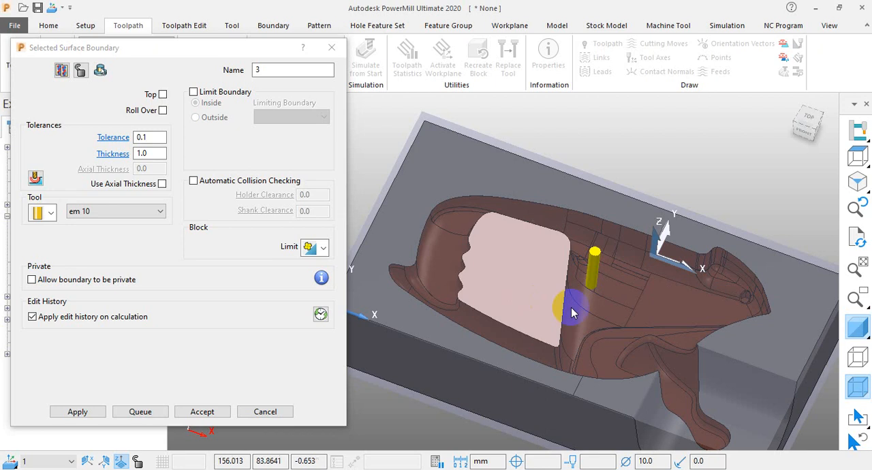
left_click(660, 312)
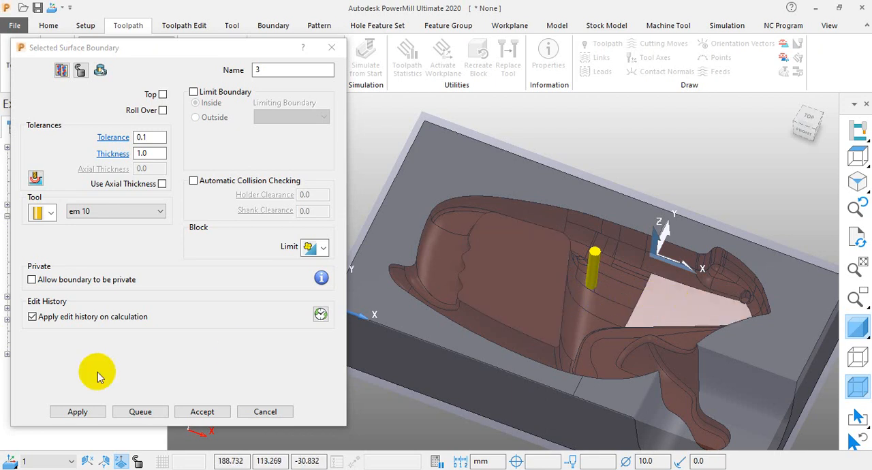
left_click(78, 413)
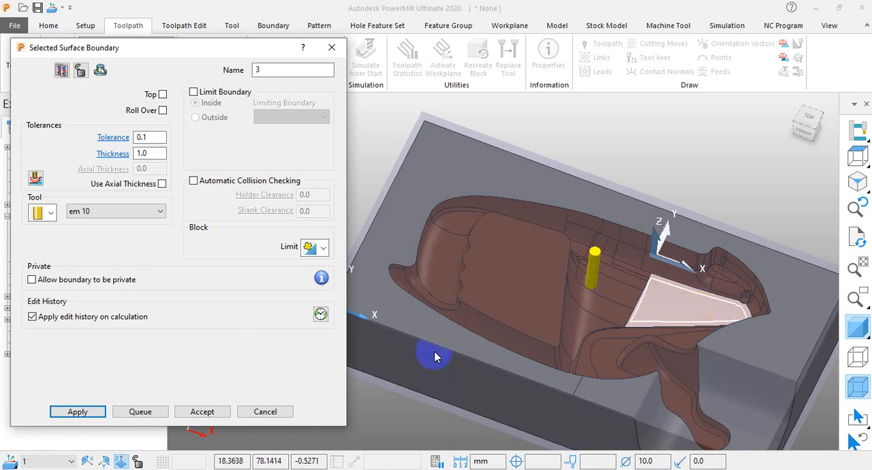
Check the boundary on the pocket floor against its tolerance and thickness settings.
middle_click_drag(572, 132, 481, 168)
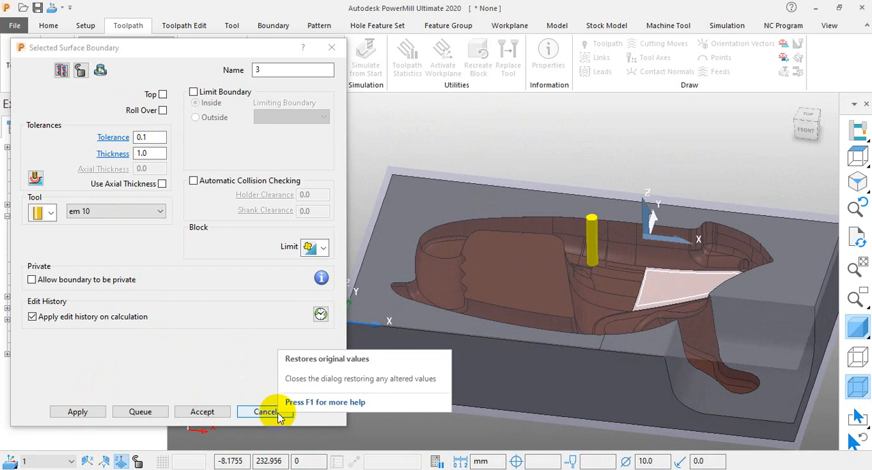
double_click(152, 137)
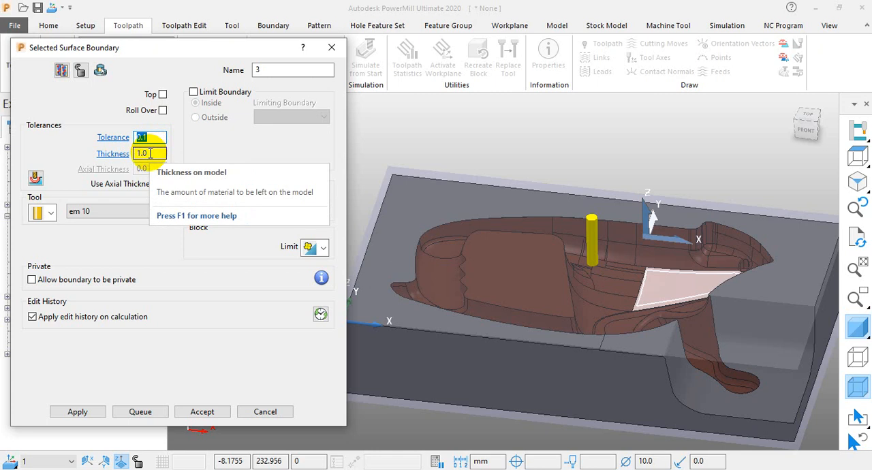
left_click(150, 153)
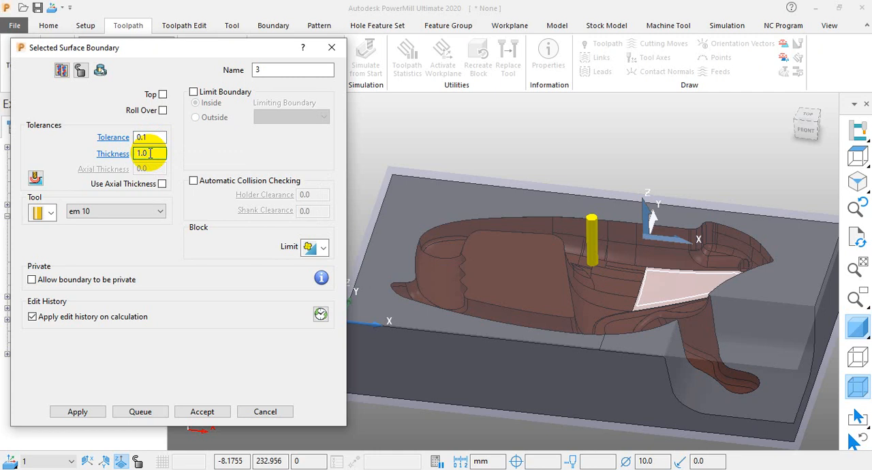
left_click_drag(148, 153, 116, 154)
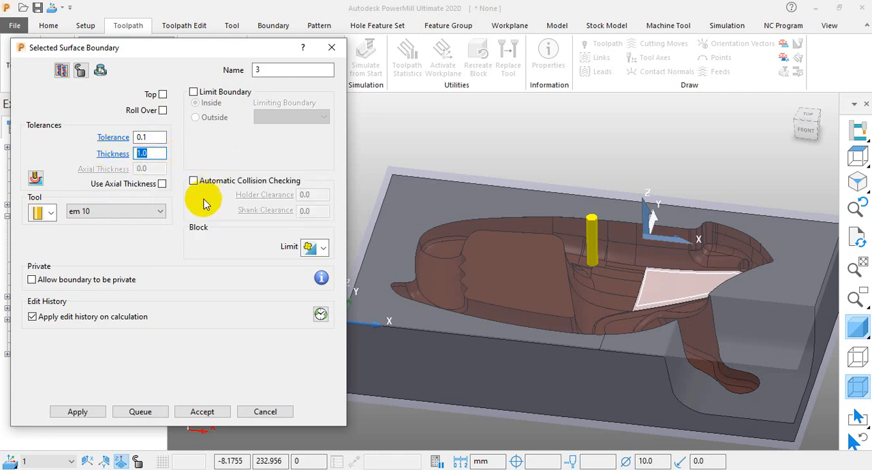
Create a shallow boundary with the em 10 tool, select all of the model's surfaces and calculate the boundary.
left_click(286, 412)
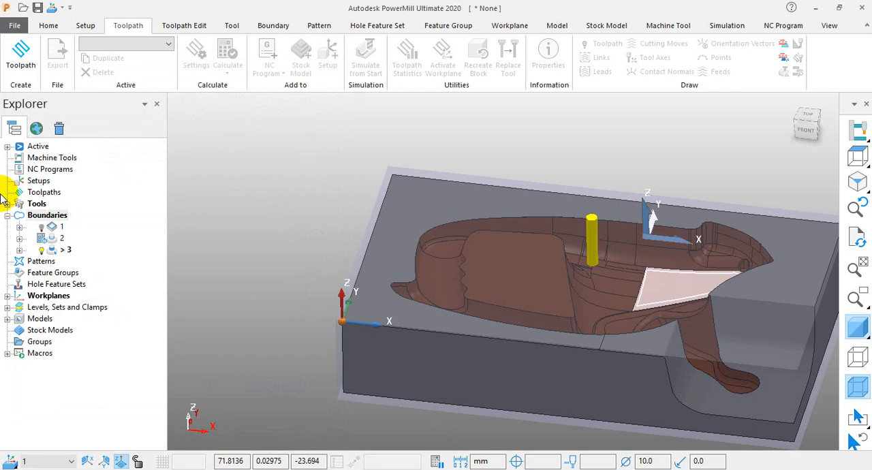
right_click(44, 217)
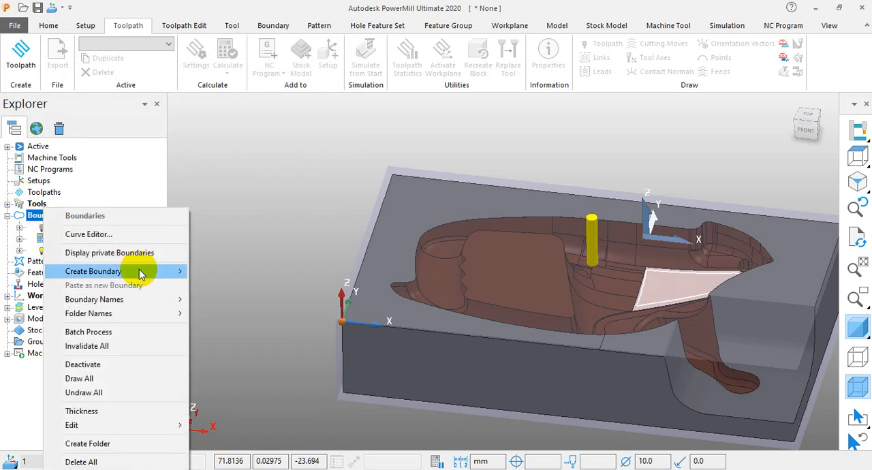
mouse_move(140, 271)
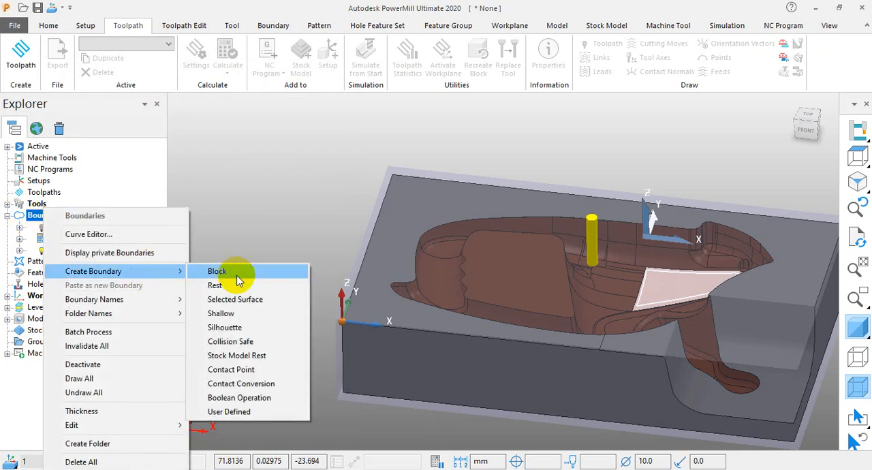
left_click(249, 315)
scroll(546, 253, "down", 3)
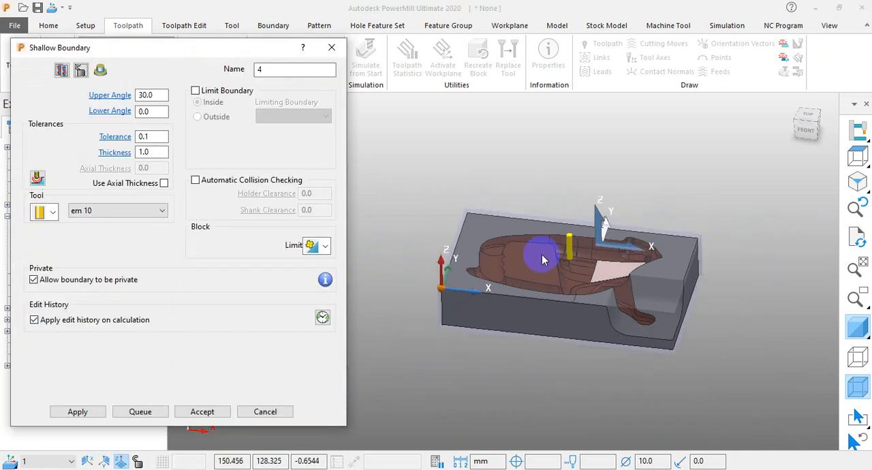
left_click_drag(765, 181, 425, 383)
left_click_drag(752, 165, 424, 399)
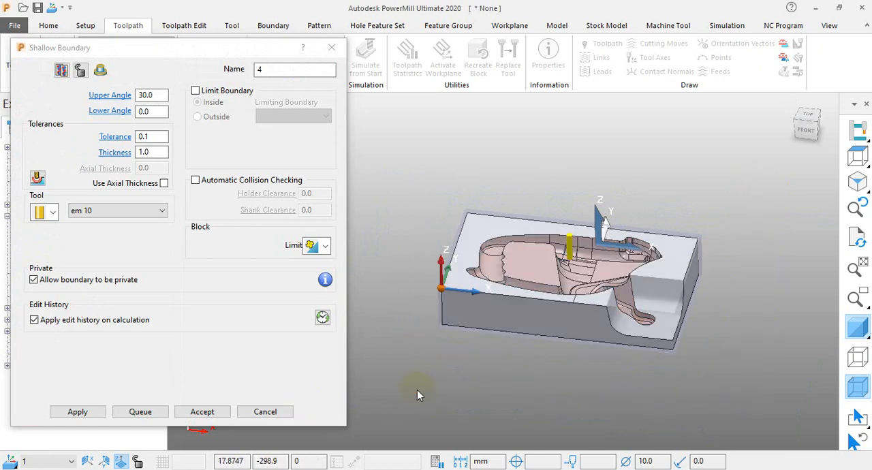
left_click(75, 413)
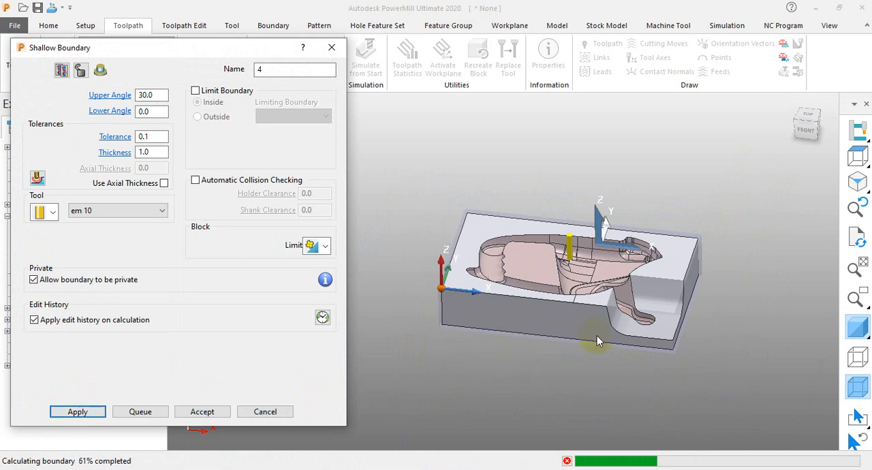
Examine the calculated shallow boundary around the pocket, its floor and the finger-shaped channel, and close its settings.
scroll(597, 336, "up", 10)
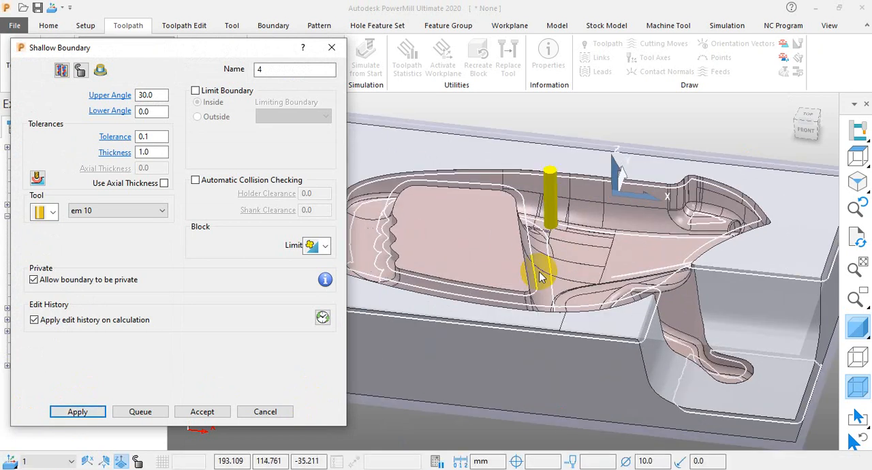
middle_click_drag(540, 276, 527, 259)
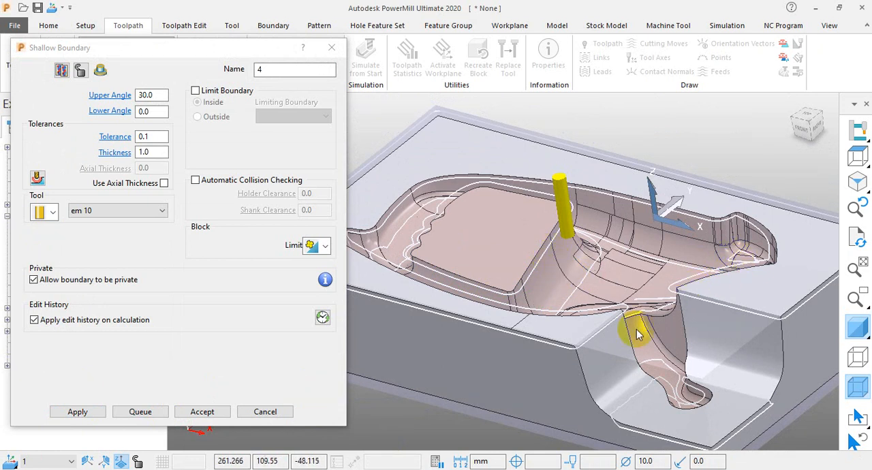
middle_click_drag(633, 321, 596, 310)
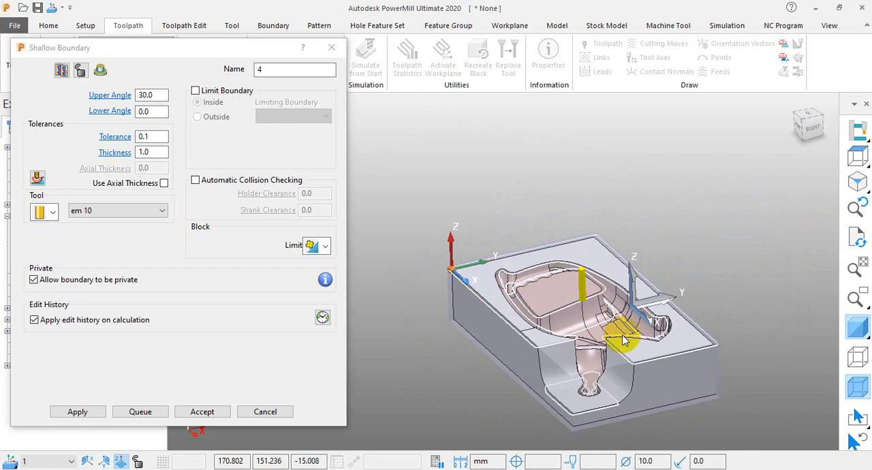
scroll(634, 338, "up", 2)
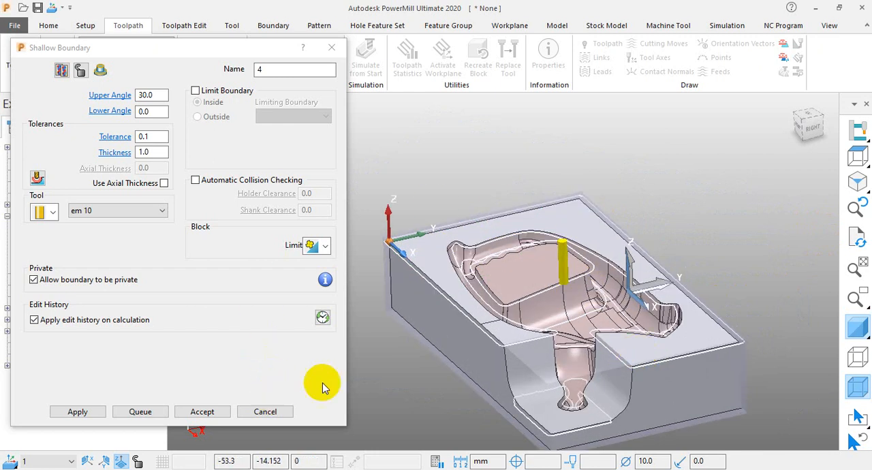
scroll(395, 328, "up", 6)
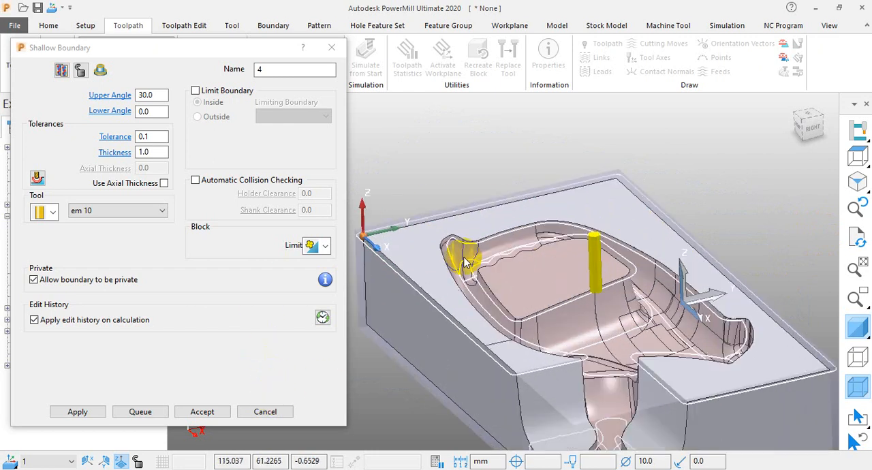
middle_click_drag(477, 300, 660, 253)
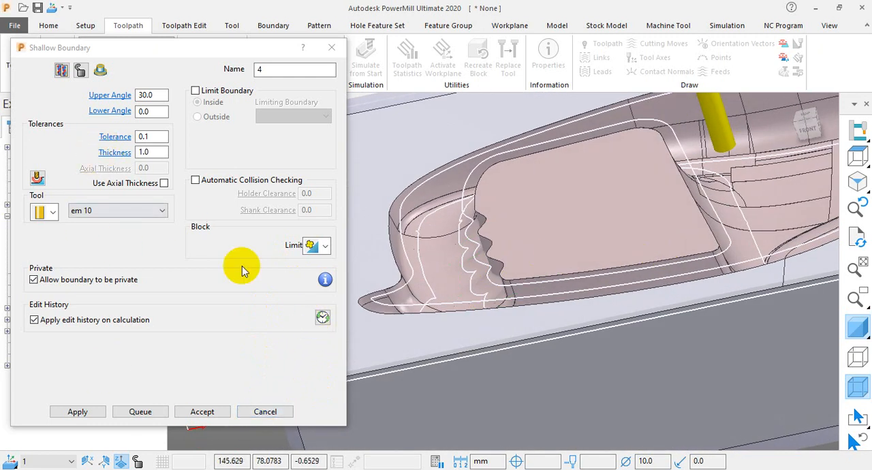
left_click(264, 412)
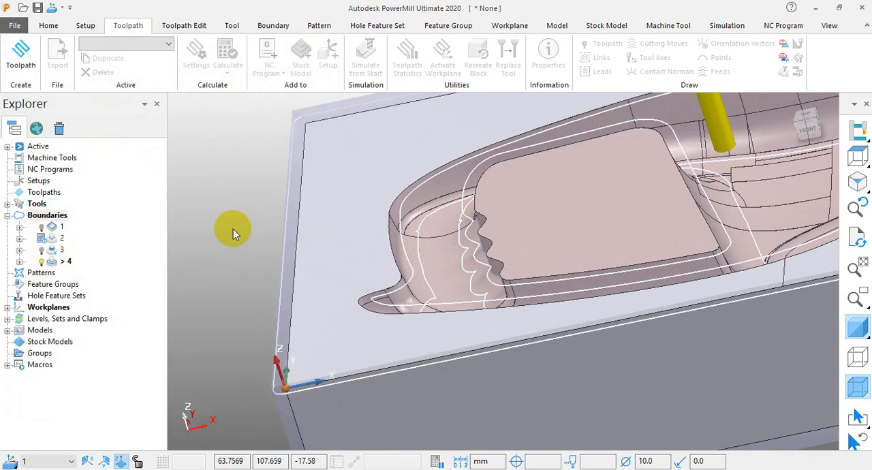
Create a silhouette boundary with the em 10 tool, keeping the On Model option enabled, and calculate it.
right_click(49, 217)
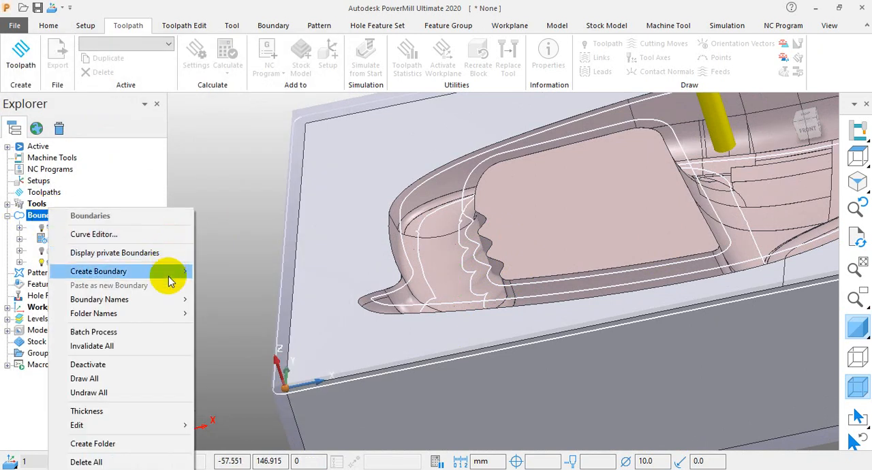
mouse_move(170, 272)
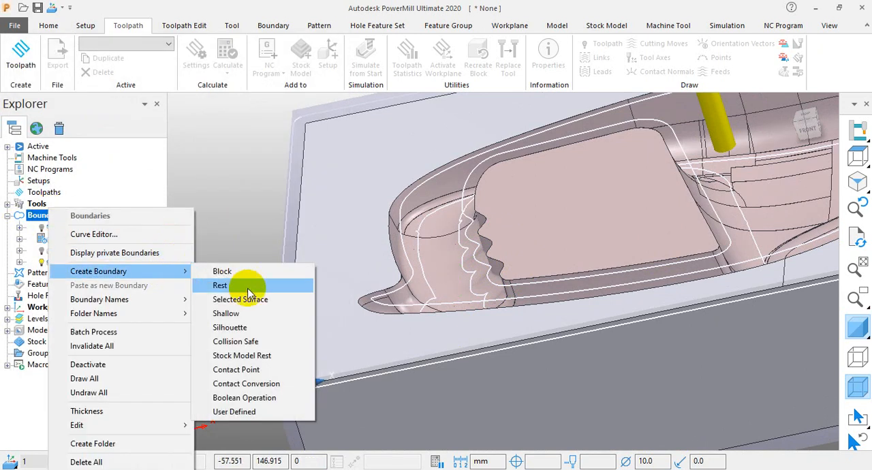
left_click(235, 327)
scroll(448, 233, "down", 3)
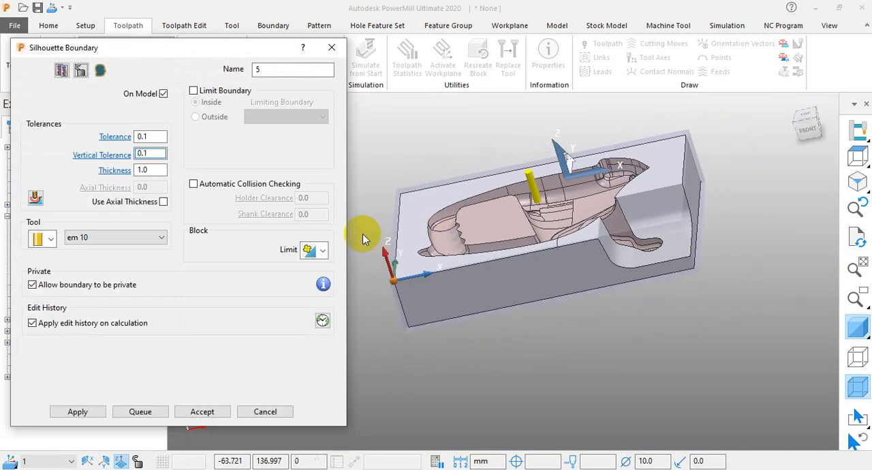
scroll(488, 306, "down", 3)
scroll(506, 248, "up", 2)
middle_click_drag(505, 248, 506, 272)
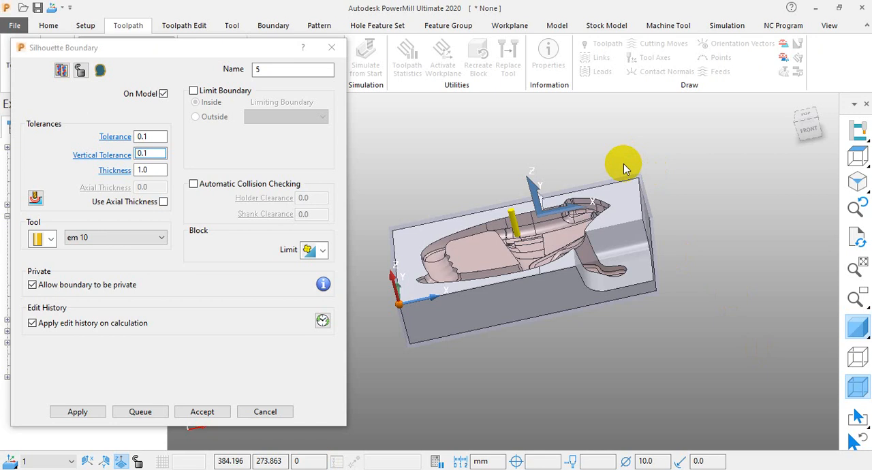
left_click(78, 413)
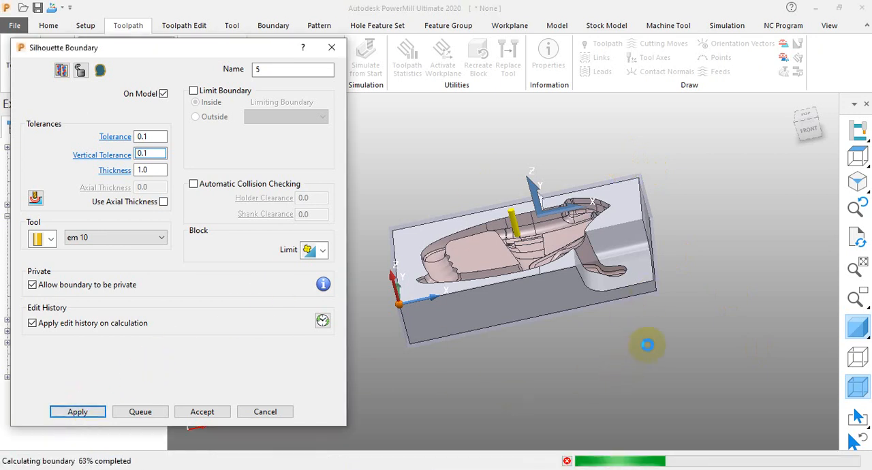
Examine the silhouette boundary along the block's outer edges and stepped corner, and close its settings.
scroll(610, 285, "up", 5)
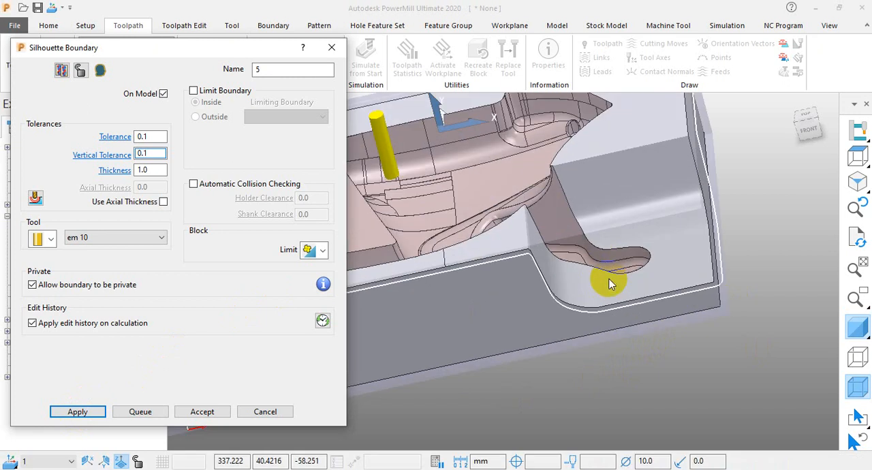
middle_click_drag(689, 282, 703, 310)
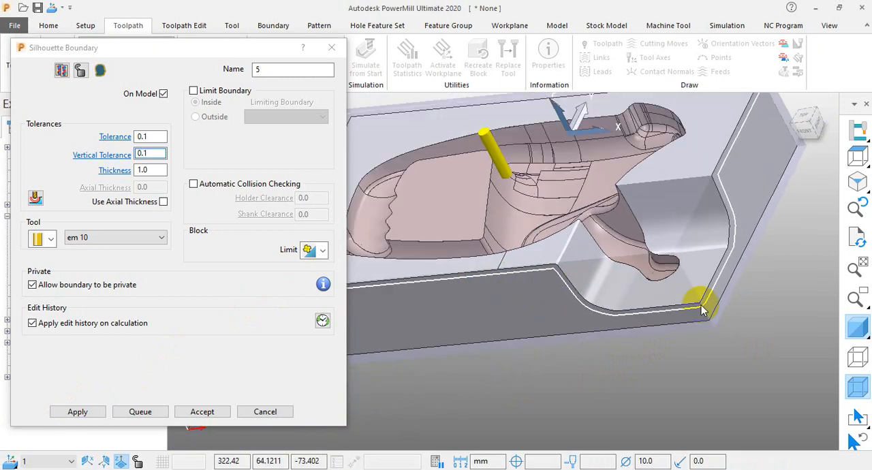
scroll(704, 310, "down", 5)
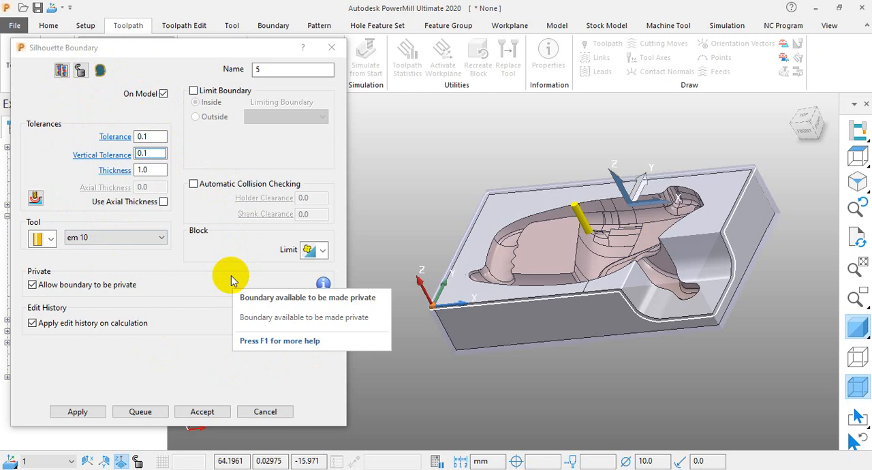
left_click(266, 411)
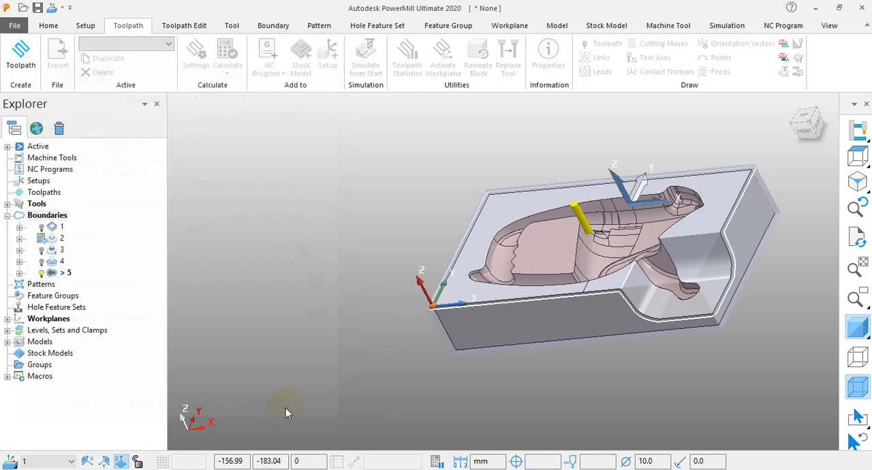
Delete boundaries 5, 4, 3, 2 and 1 one after another so that the boundary list is empty.
right_click(63, 273)
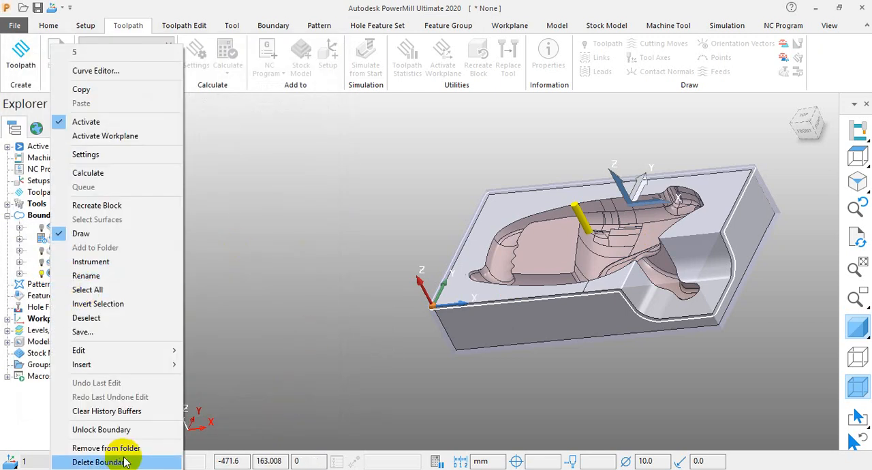
left_click(124, 463)
right_click(61, 261)
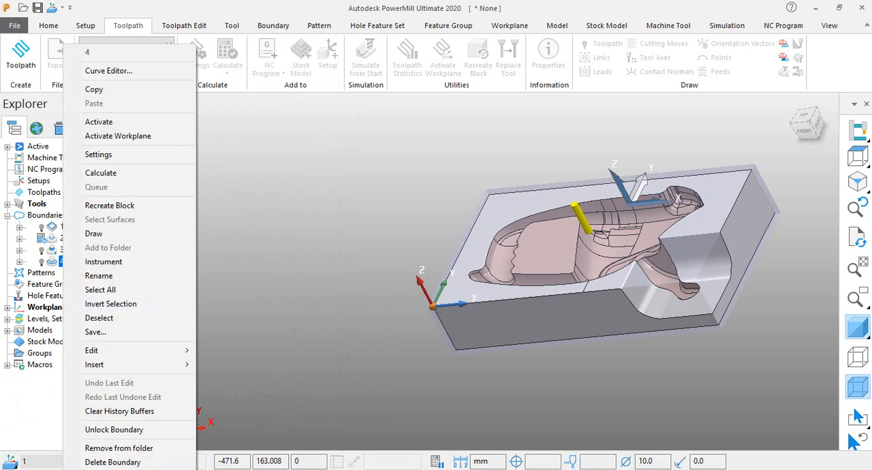
left_click(113, 462)
right_click(60, 250)
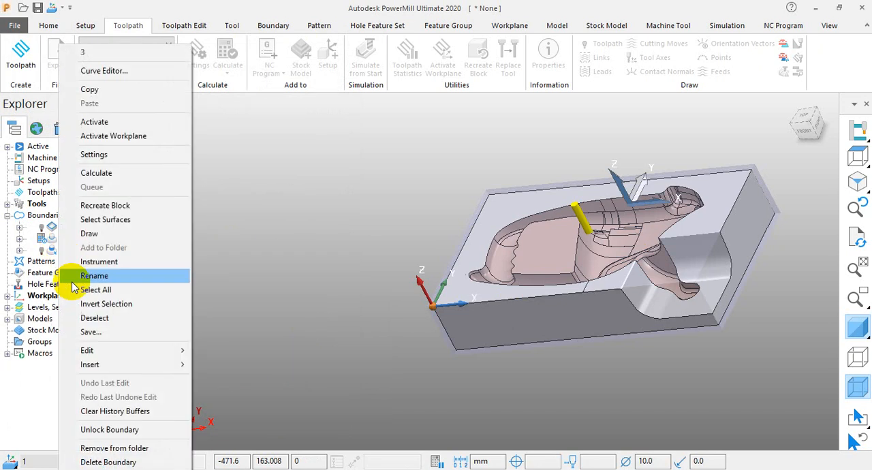
left_click(117, 463)
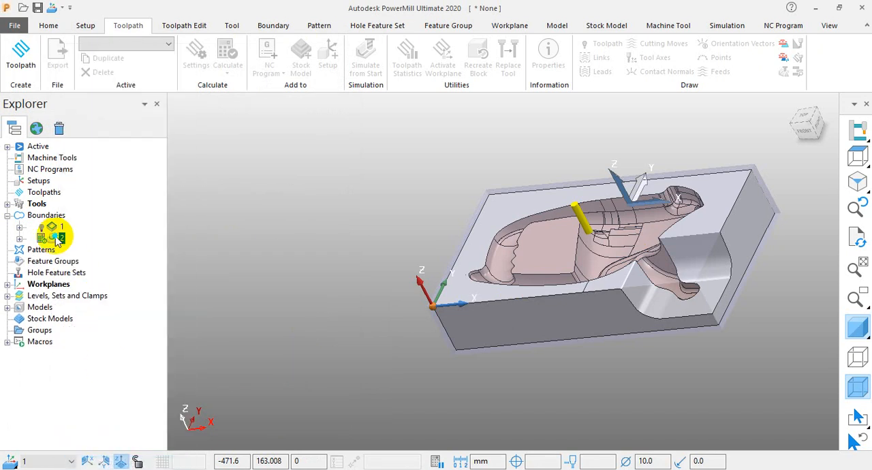
right_click(58, 237)
left_click(109, 462)
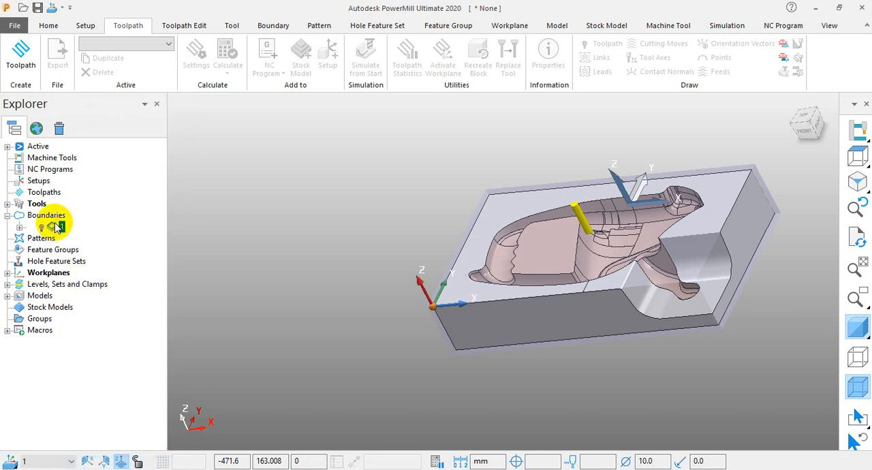
right_click(57, 227)
left_click(116, 461)
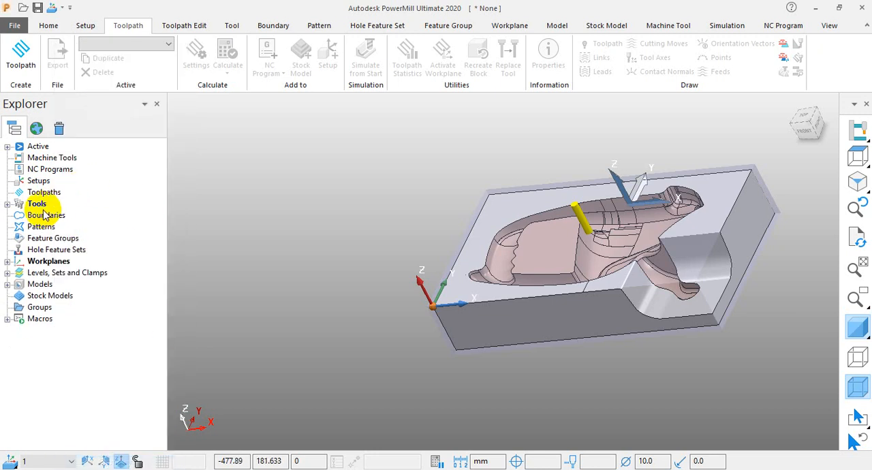
Create a collision safe boundary and try to calculate it with the em 10 tool.
right_click(47, 216)
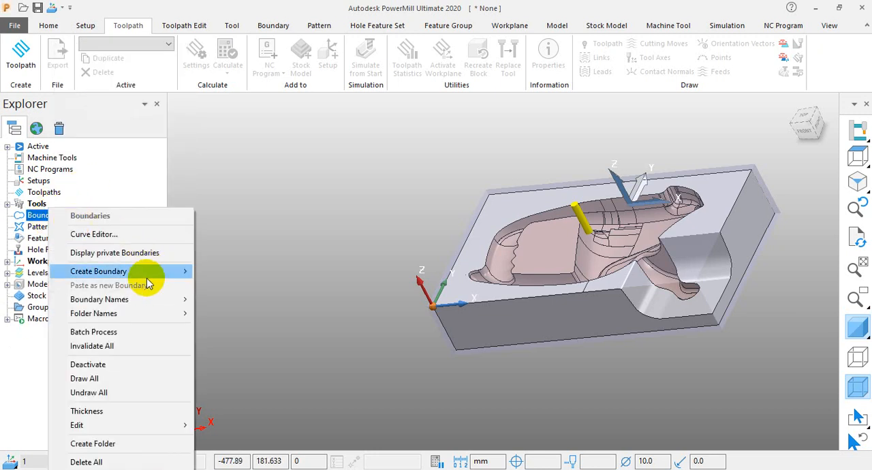
mouse_move(147, 272)
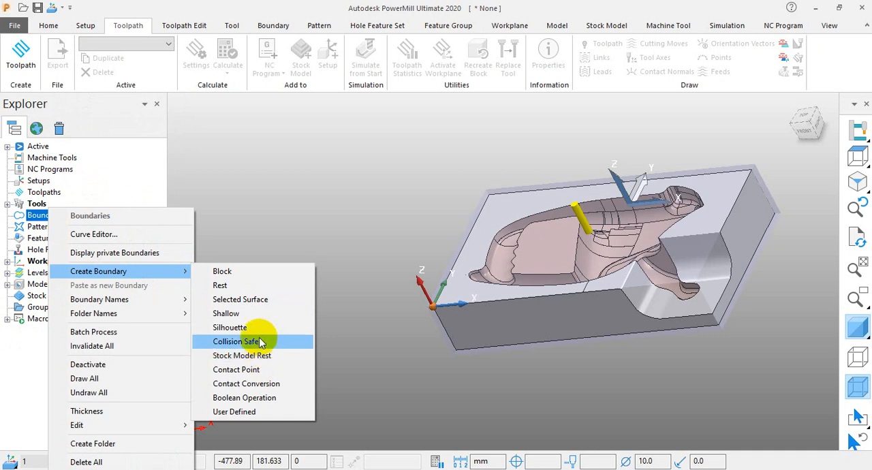
left_click(232, 342)
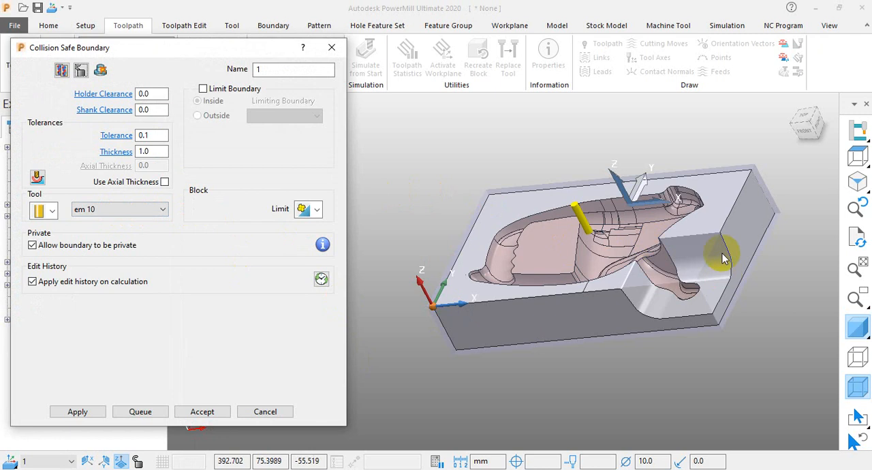
left_click(78, 412)
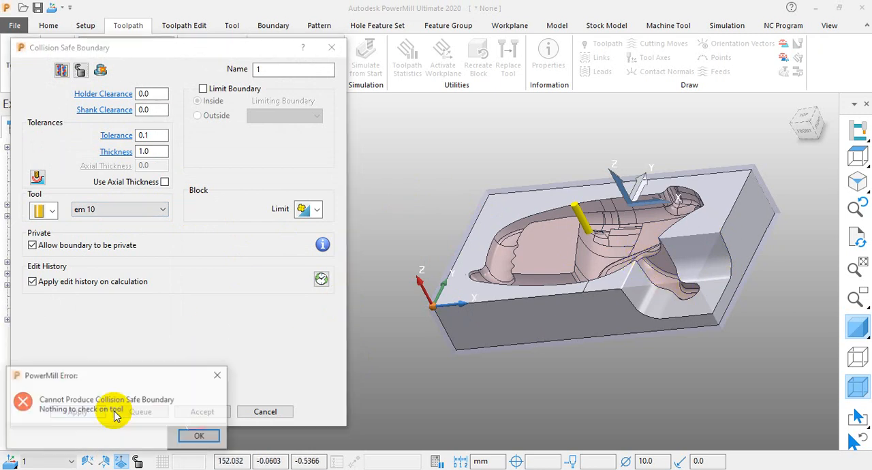
left_click(201, 438)
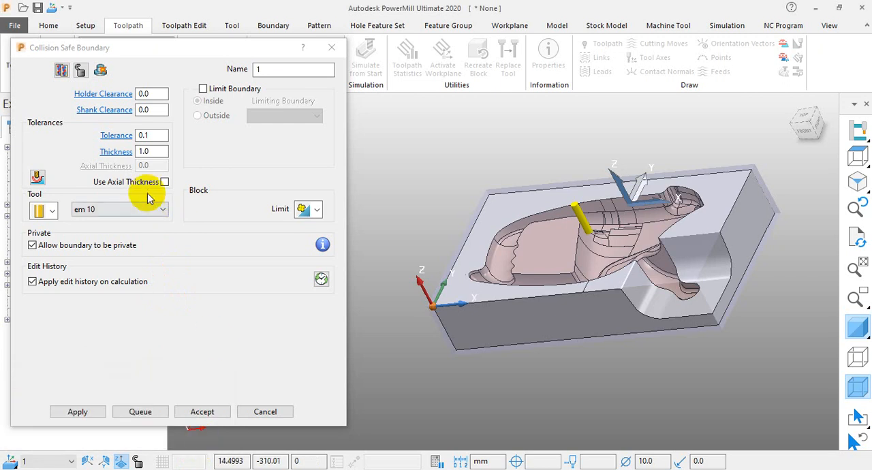
Create a new end mill for the collision safe boundary and add a 30 mm long shank component to it.
left_click(53, 213)
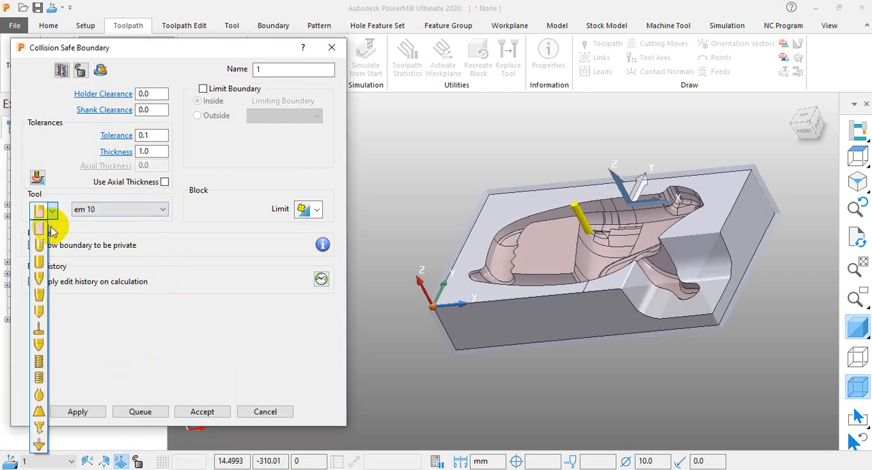
left_click(36, 234)
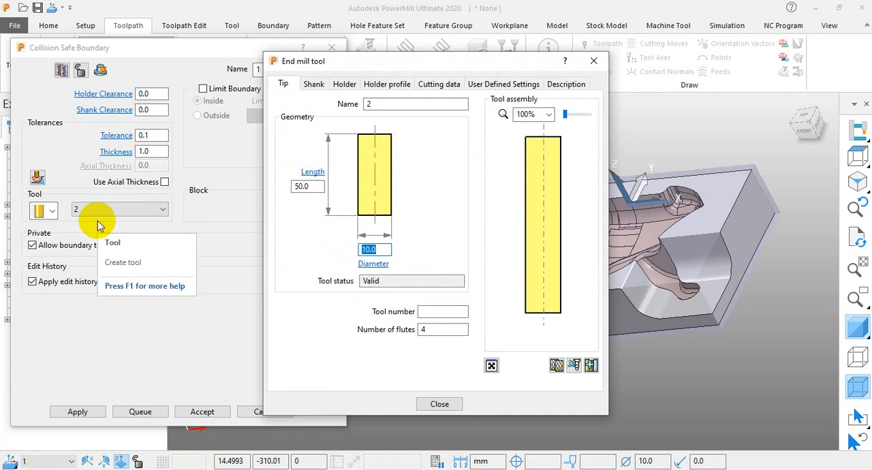
left_click(322, 86)
left_click(370, 141)
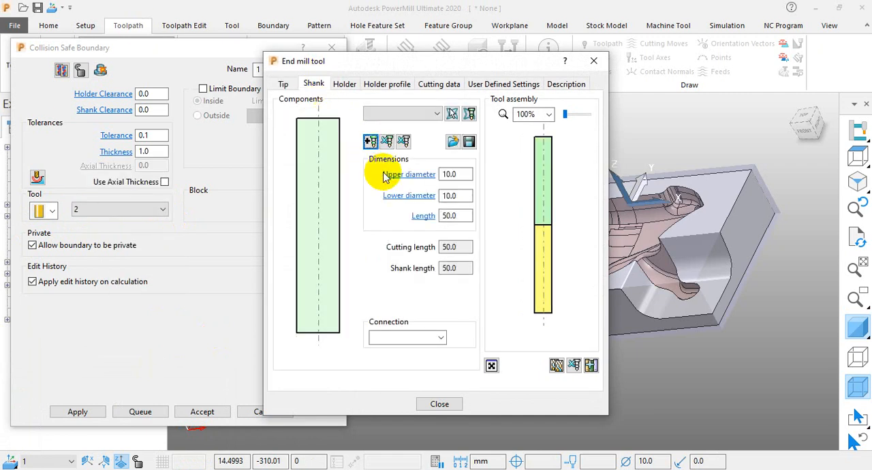
left_click(463, 218)
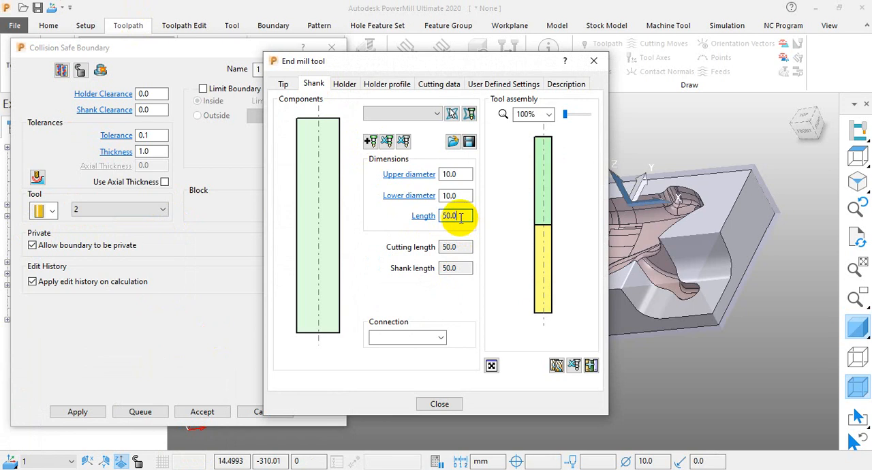
left_click_drag(458, 216, 417, 220)
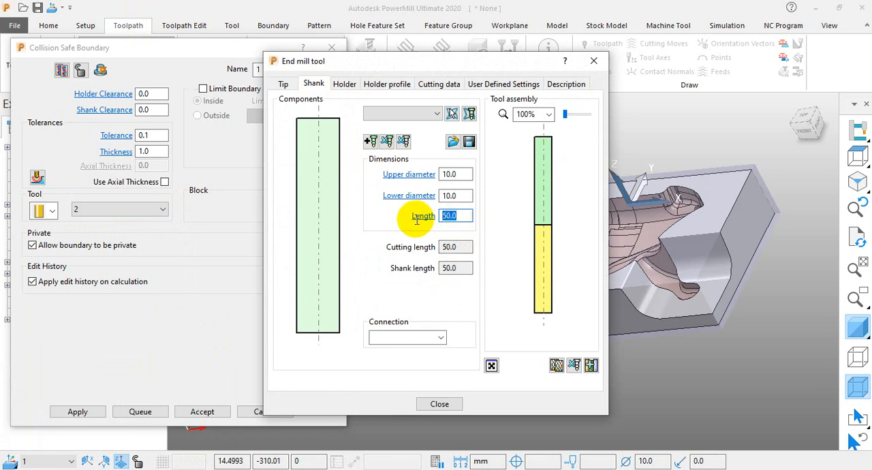
type("30")
key("Return")
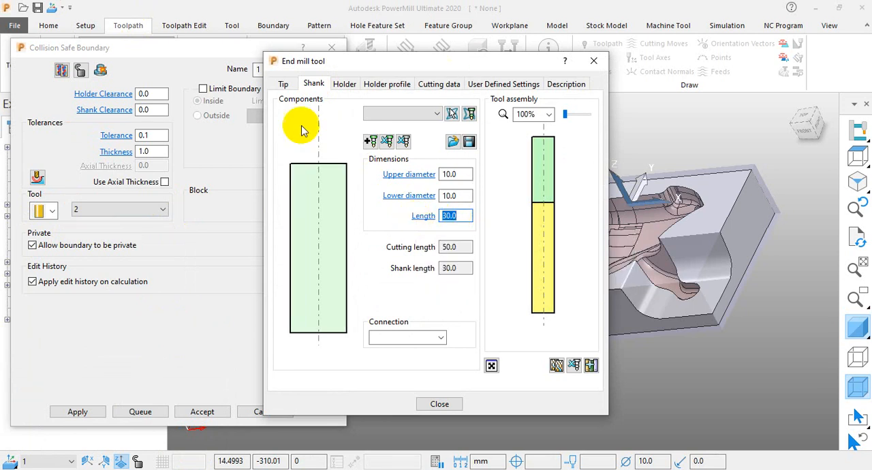
Add a holder component to the end mill with a 65 mm overhang and an 18 mm lower diameter.
left_click(345, 85)
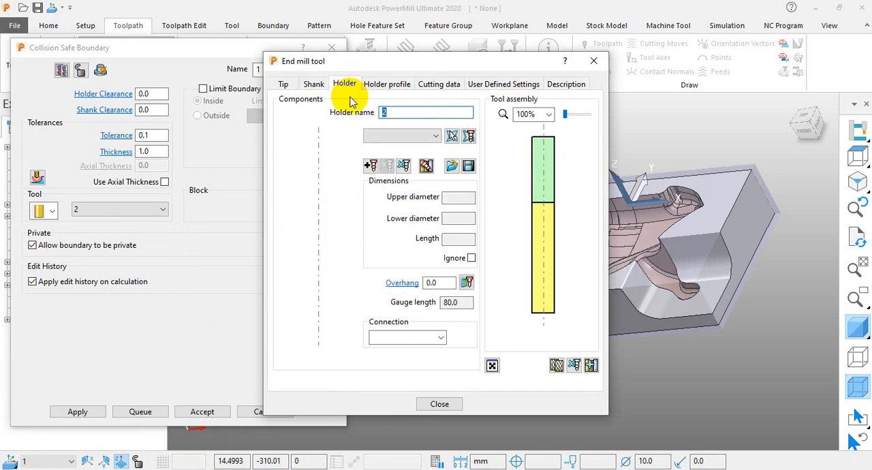
left_click(371, 169)
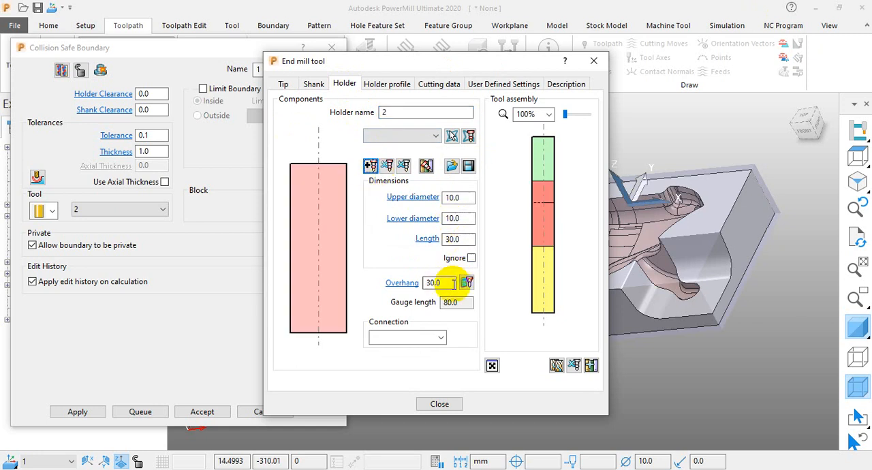
key("Return")
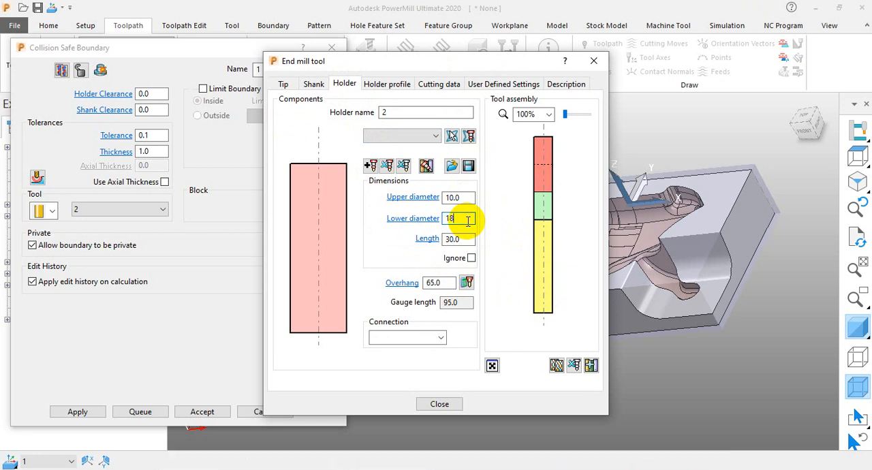
key("Return")
Set the holder component's upper diameter to 25 mm, add a second holder component above it, and finish the tool definition.
left_click(465, 196)
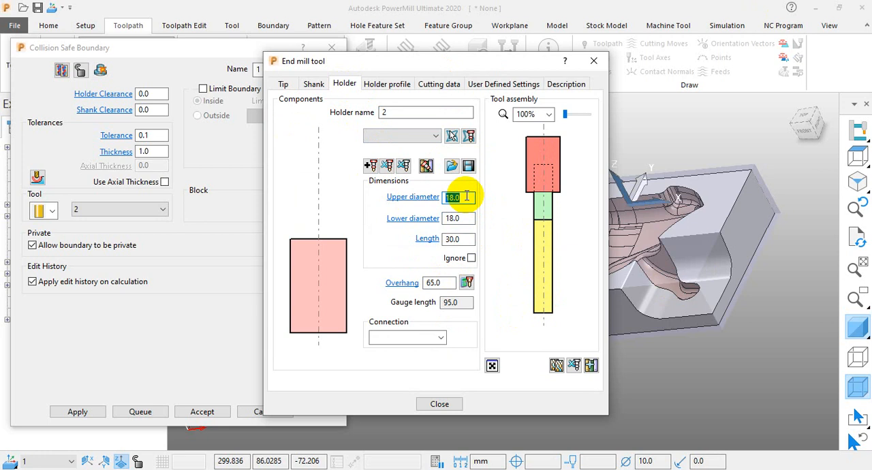
type("20")
key("Return")
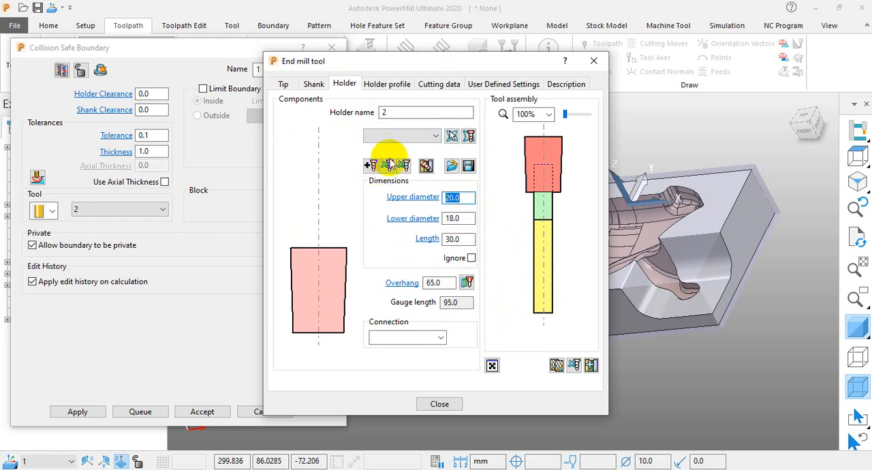
type("25")
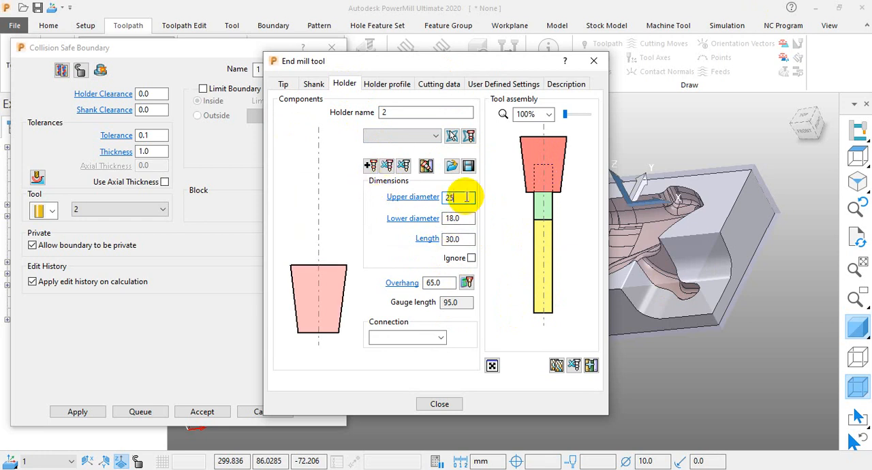
left_click(370, 166)
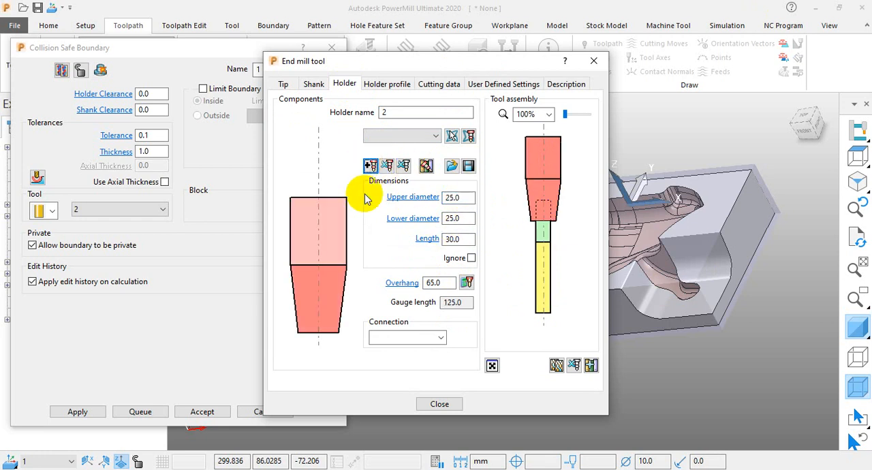
left_click(455, 404)
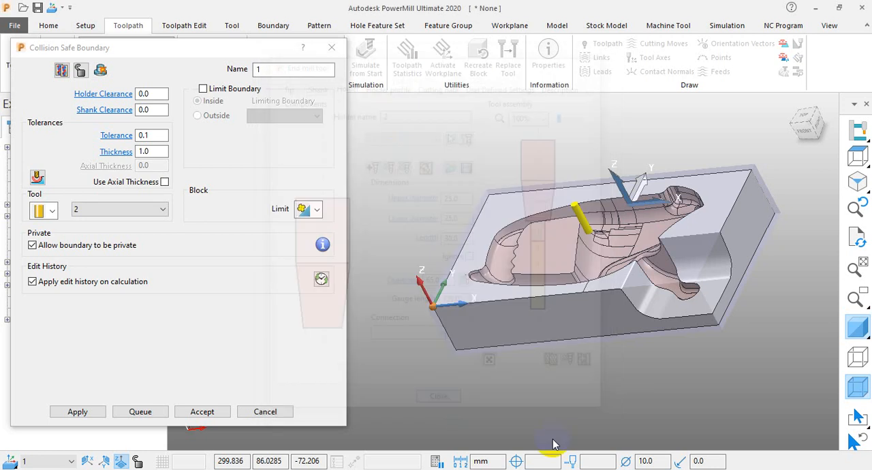
Calculate the collision safe boundary with the new end mill and inspect its outline around the block.
left_click(78, 412)
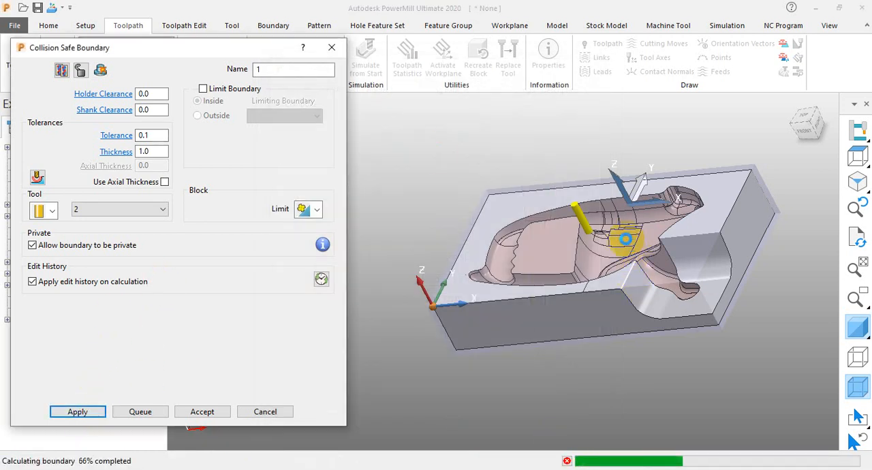
scroll(603, 247, "down", 3)
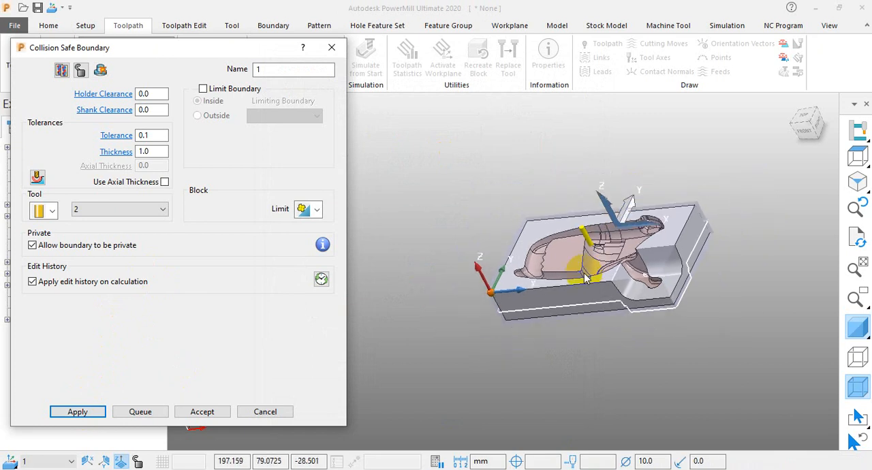
middle_click_drag(503, 277, 550, 181)
scroll(695, 250, "up", 5)
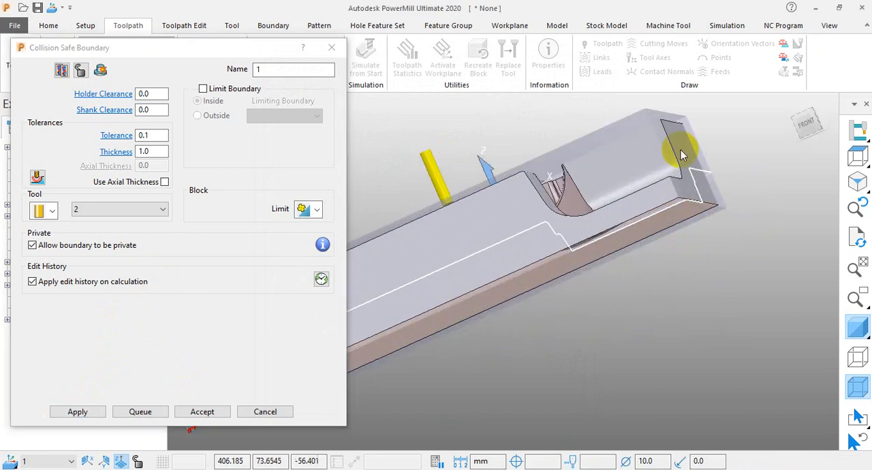
middle_click_drag(665, 179, 600, 254)
scroll(602, 247, "down", 4)
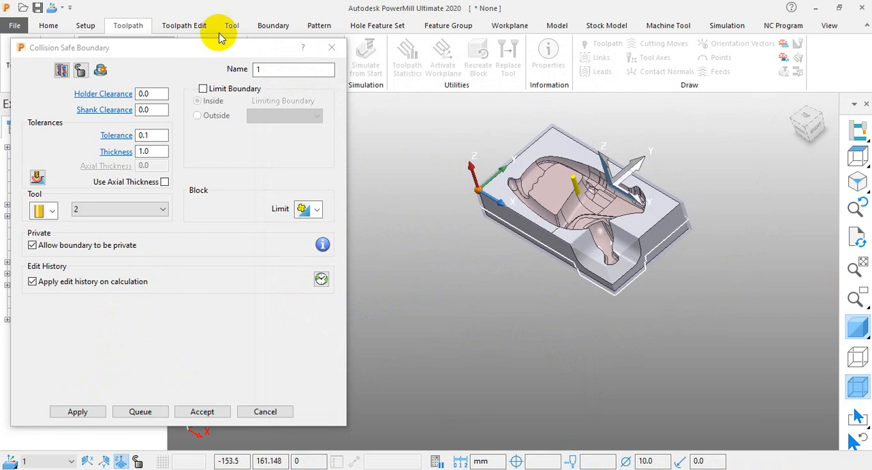
Hide the shaded model to examine all collision safe boundary segments, restore the shading, and close the boundary settings.
left_click_drag(176, 43, 293, 34)
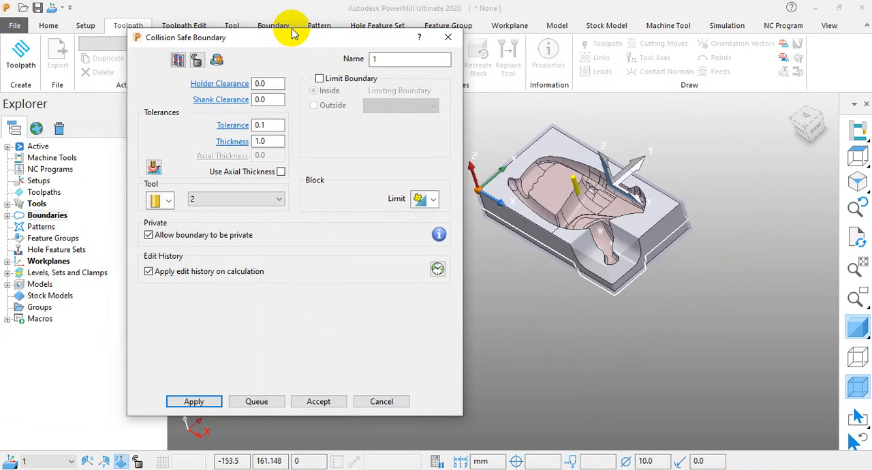
left_click(857, 331)
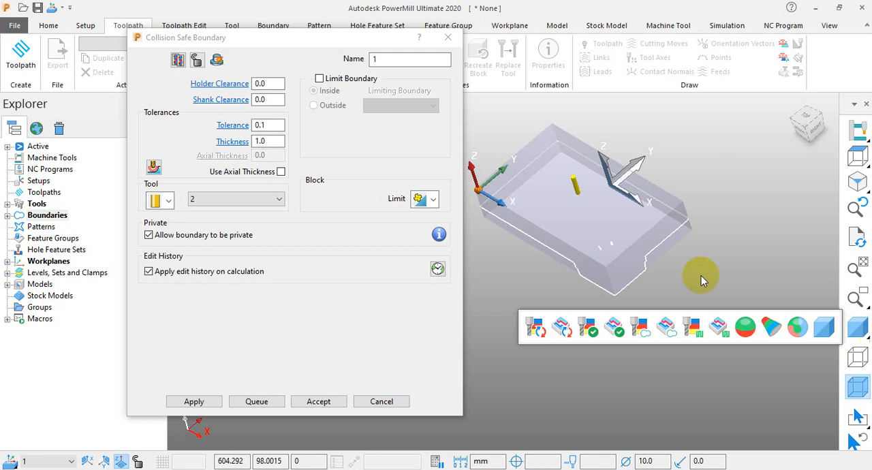
scroll(644, 256, "up", 3)
middle_click_drag(675, 242, 602, 281)
scroll(615, 242, "up", 5)
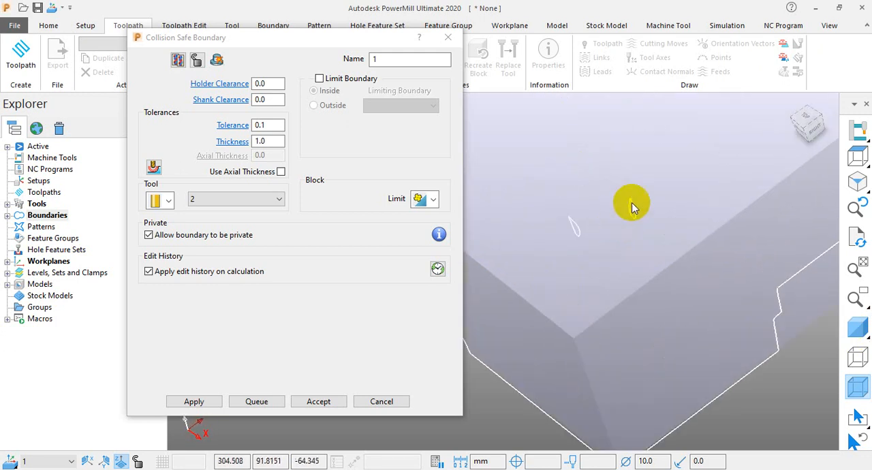
scroll(626, 219, "down", 4)
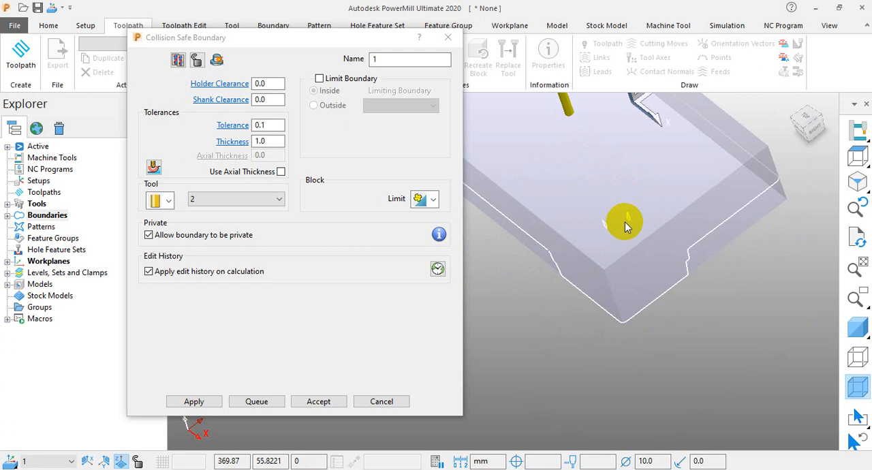
scroll(625, 220, "down", 3)
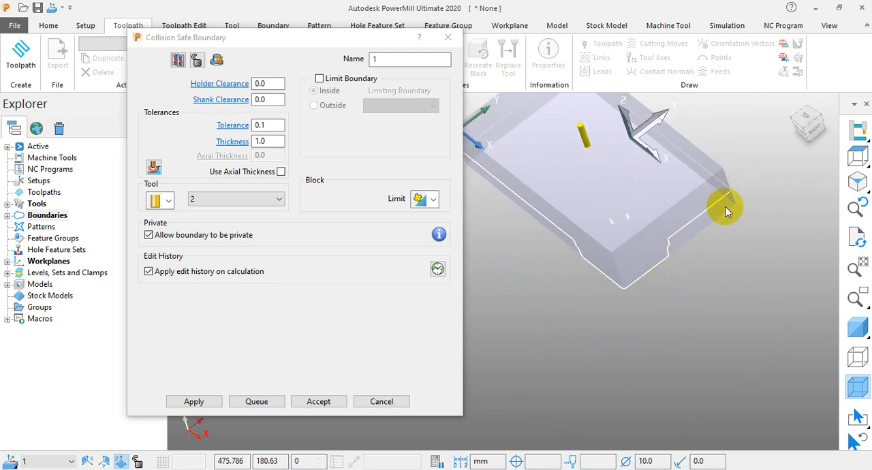
left_click(864, 325)
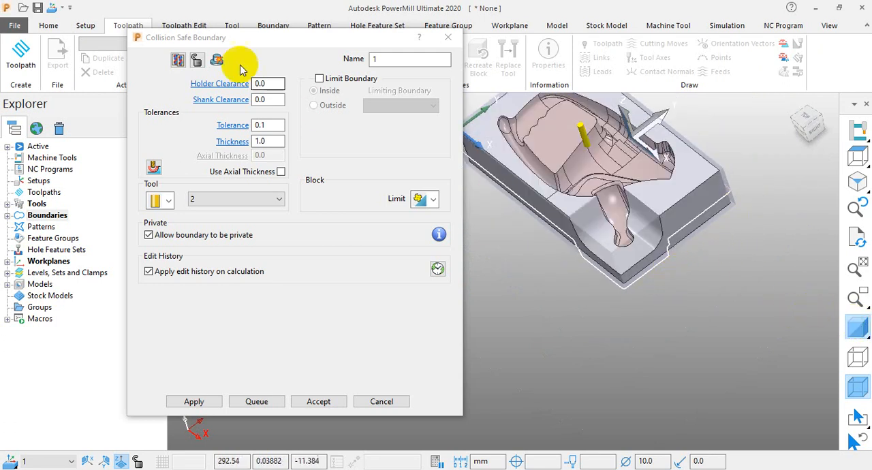
left_click(381, 402)
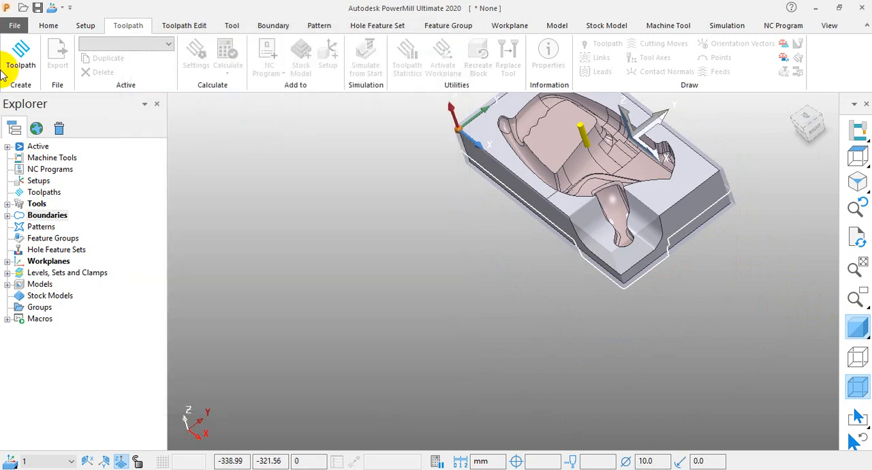
right_click(47, 214)
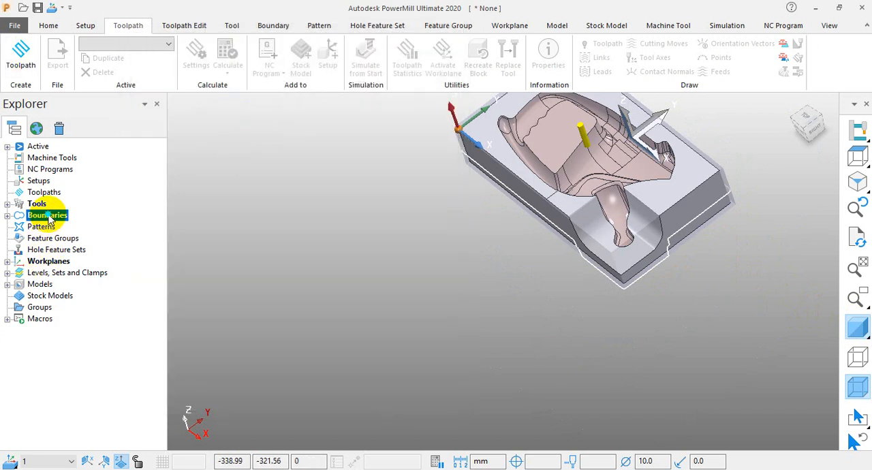
mouse_move(123, 270)
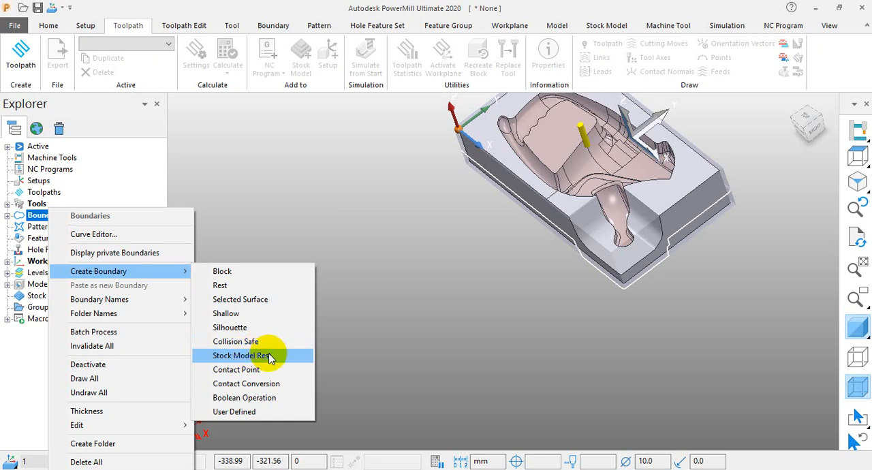
left_click(373, 285)
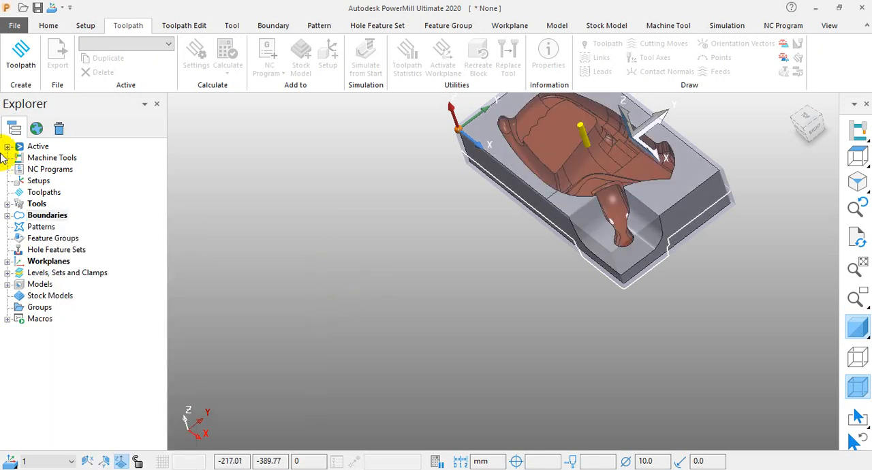
Create a new toolpath with the Model Area Clearance strategy from the 3D Area Clearance category.
right_click(40, 193)
left_click(39, 193)
left_click(20, 53)
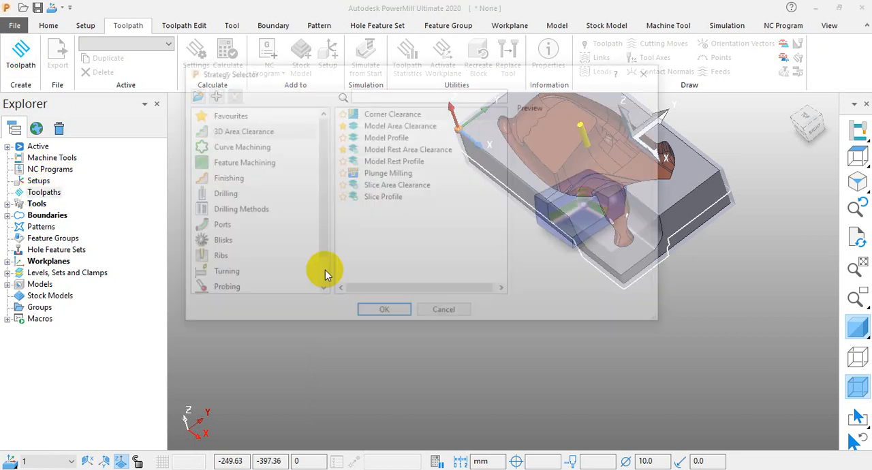
left_click(395, 124)
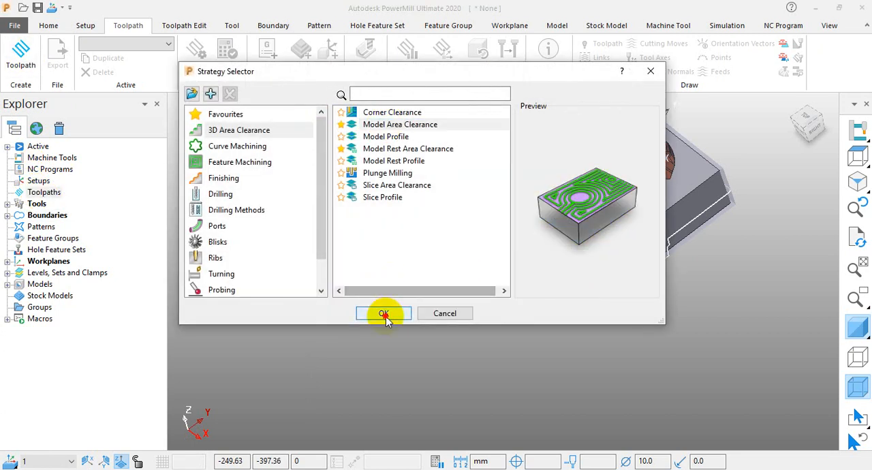
left_click(384, 313)
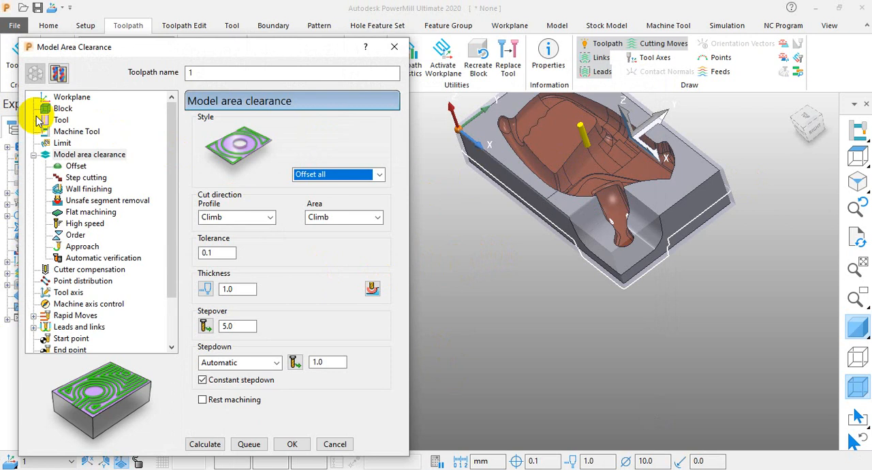
Review the toolpath's block and em 10 tool, set its limiting boundary to none, and open the main area clearance settings.
left_click(61, 108)
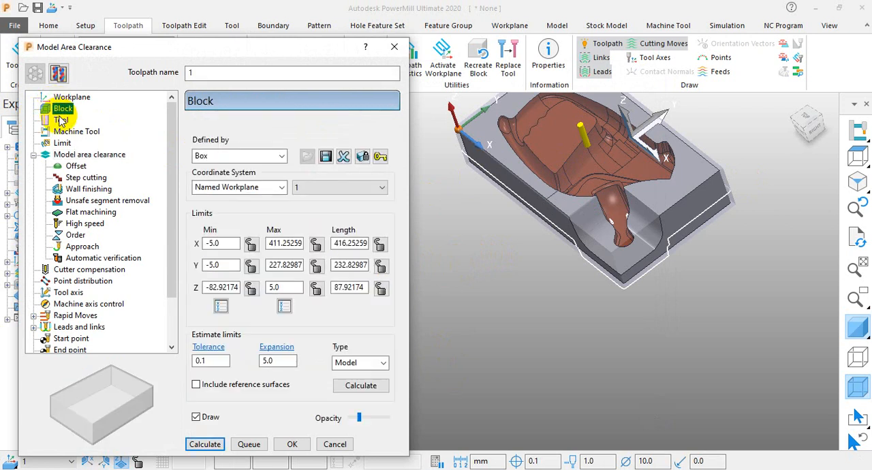
left_click(60, 120)
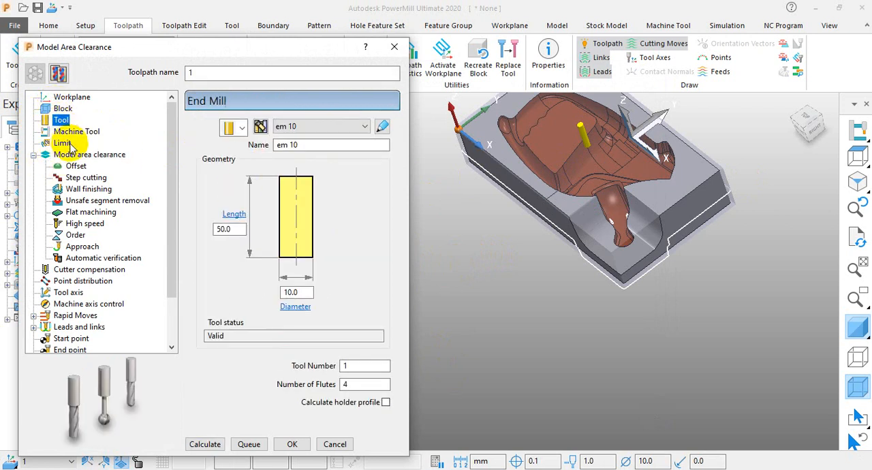
left_click(62, 142)
left_click(261, 150)
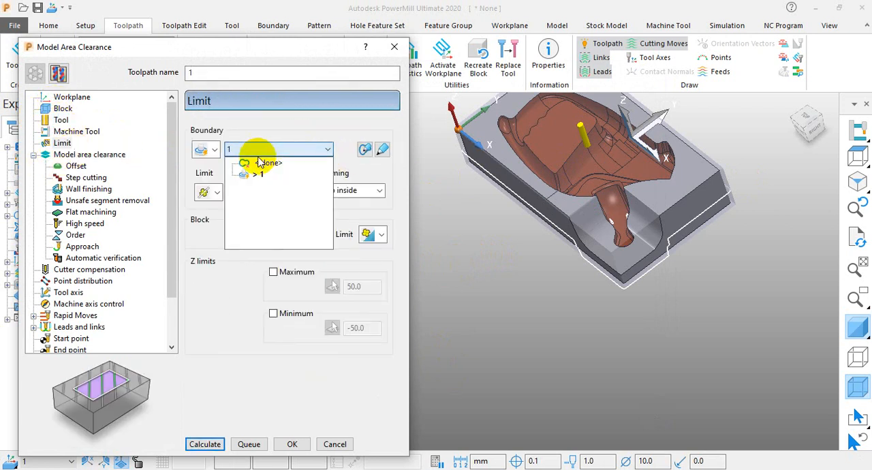
left_click(242, 162)
left_click(99, 155)
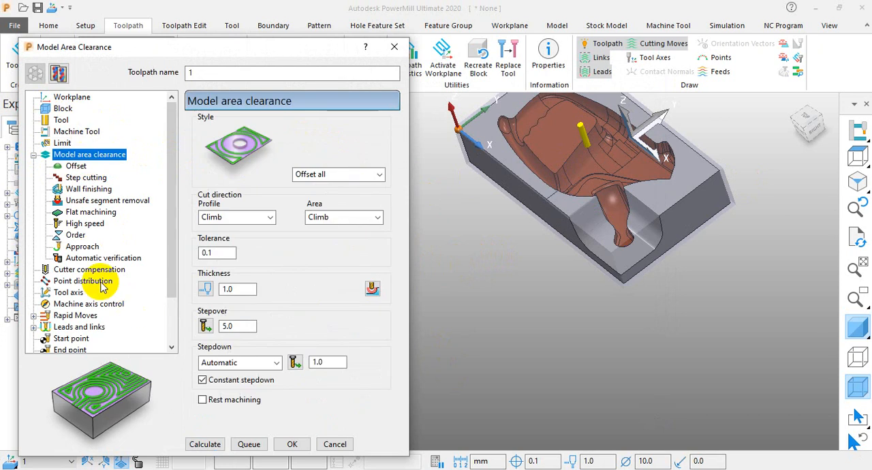
Calculate the Model Area Clearance toolpath, close its settings, and inspect the cutting moves and links over the block.
left_click(199, 445)
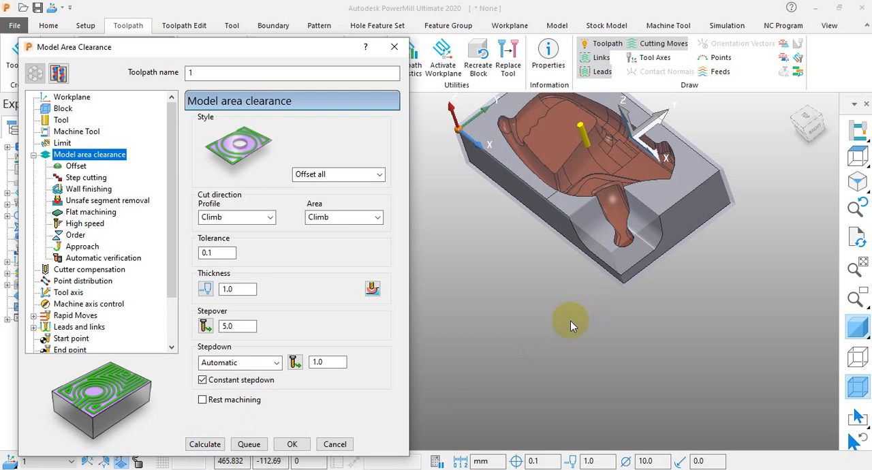
left_click(191, 446)
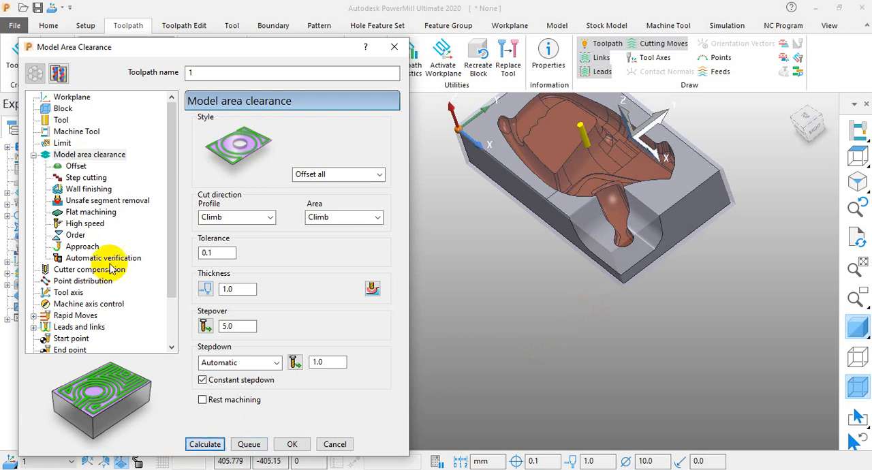
left_click(75, 167)
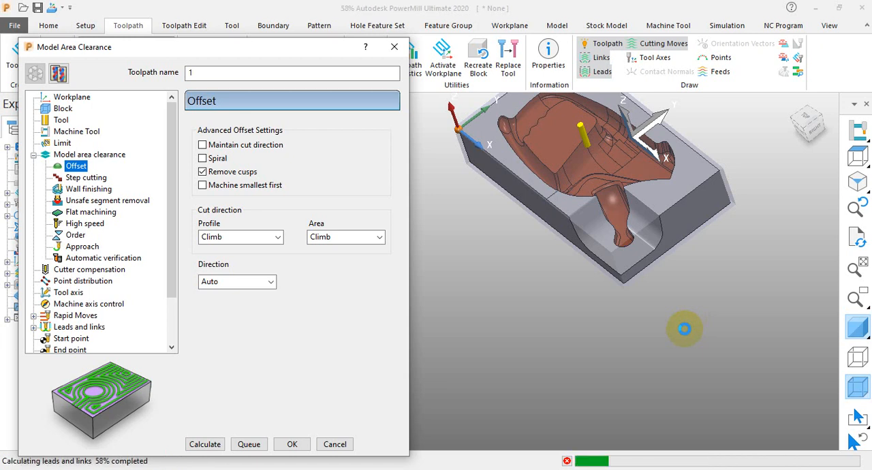
left_click(763, 361)
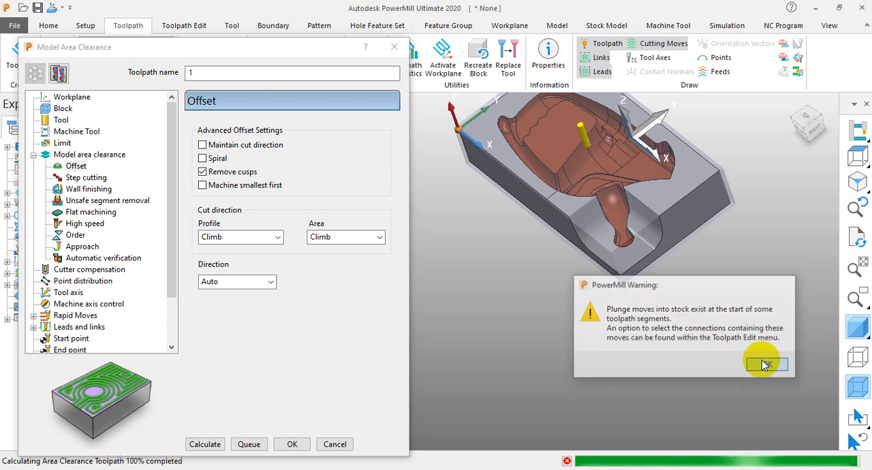
scroll(615, 276, "up", 5)
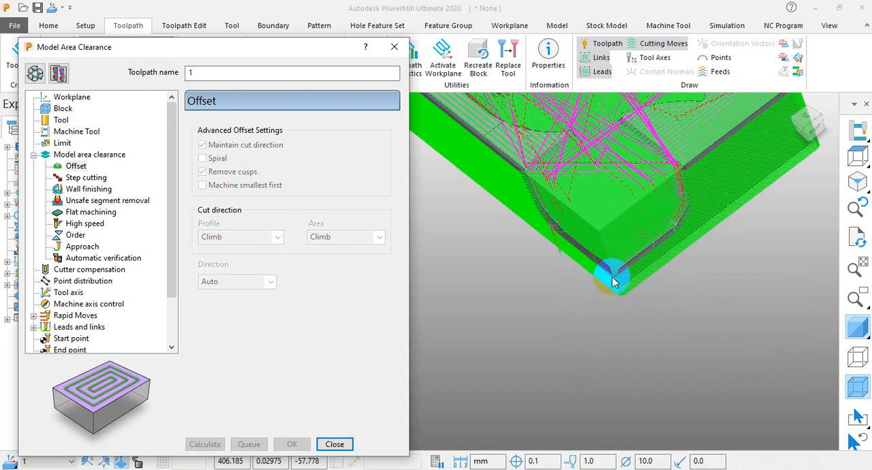
scroll(531, 311, "down", 5)
left_click(336, 445)
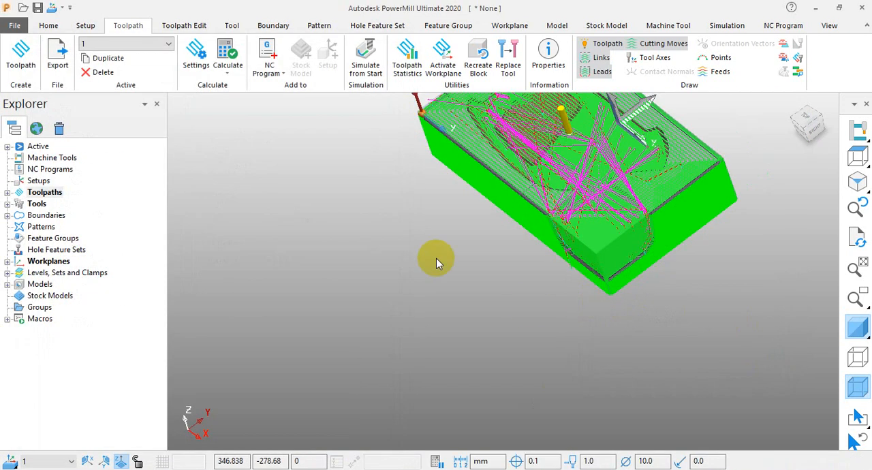
scroll(545, 263, "down", 3)
scroll(654, 177, "up", 3)
scroll(530, 220, "up", 2)
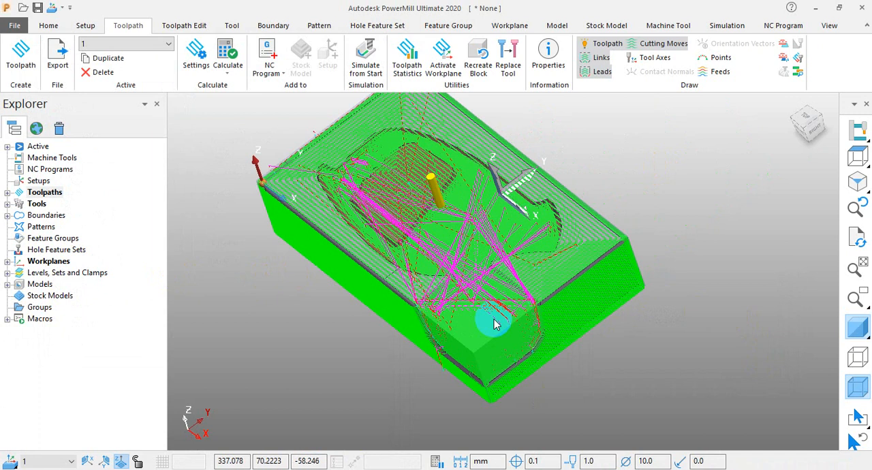
middle_click_drag(494, 319, 604, 292)
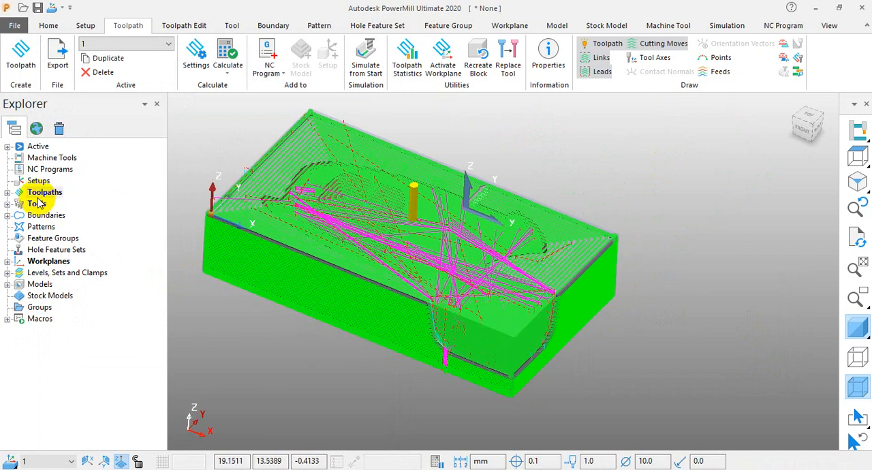
Create a stock model on workplane 1 with tolerance 0.1, stepover 2.0 and rest thickness 0.2.
left_click(9, 193)
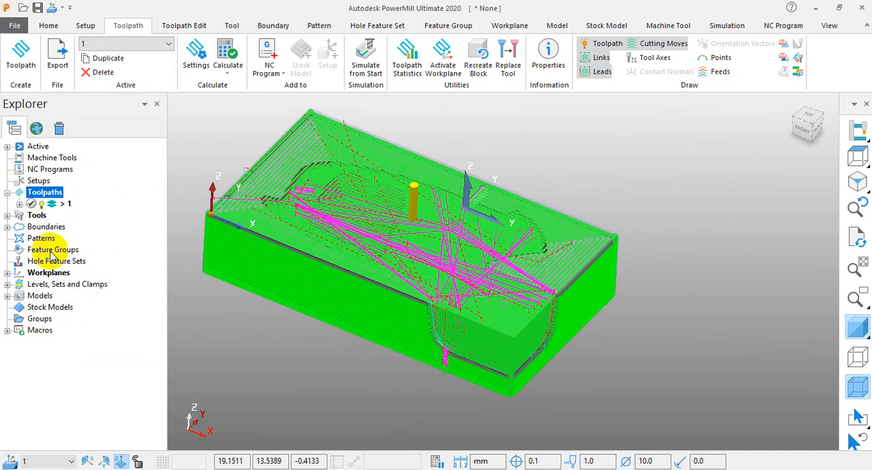
right_click(51, 310)
left_click(120, 337)
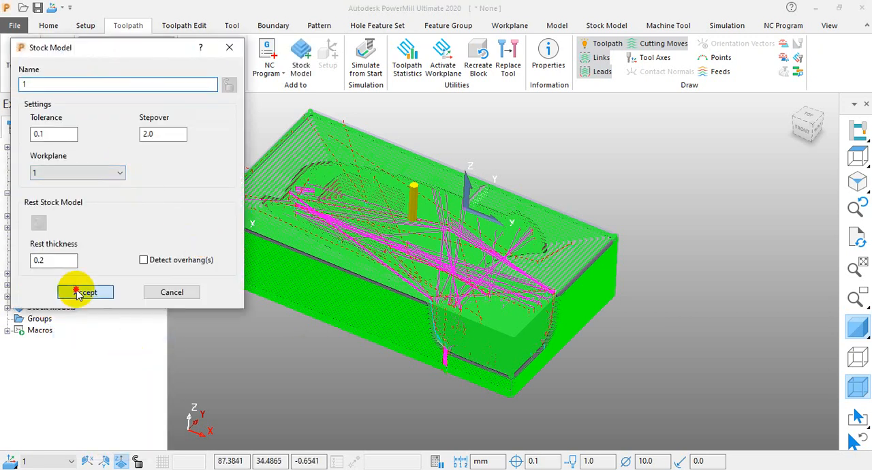
left_click(74, 289)
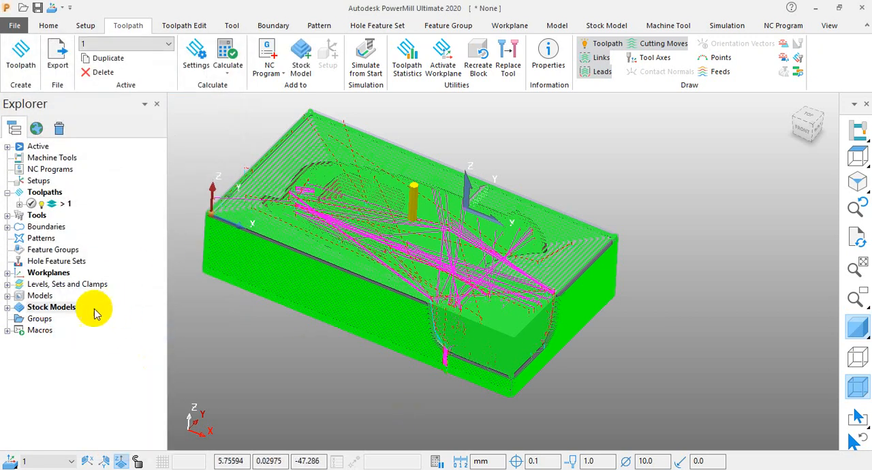
Add the area clearance toolpath to the new stock model and calculate the stock model.
left_click(7, 308)
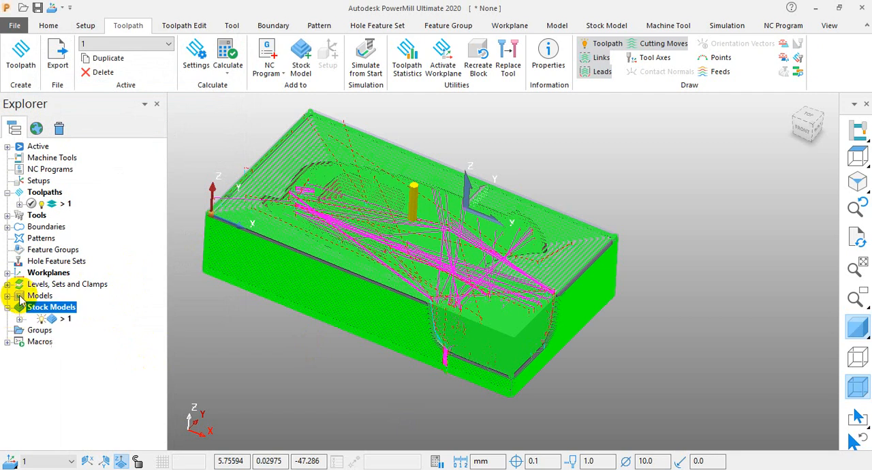
right_click(66, 203)
mouse_move(146, 266)
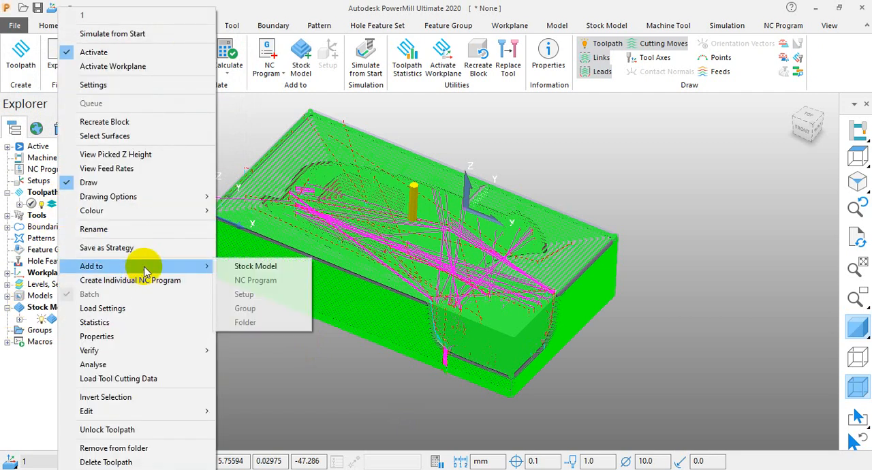
left_click(271, 265)
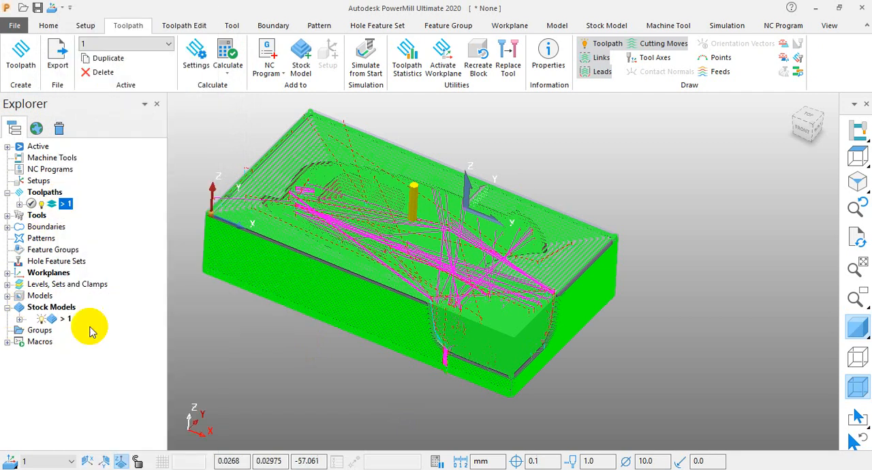
right_click(54, 319)
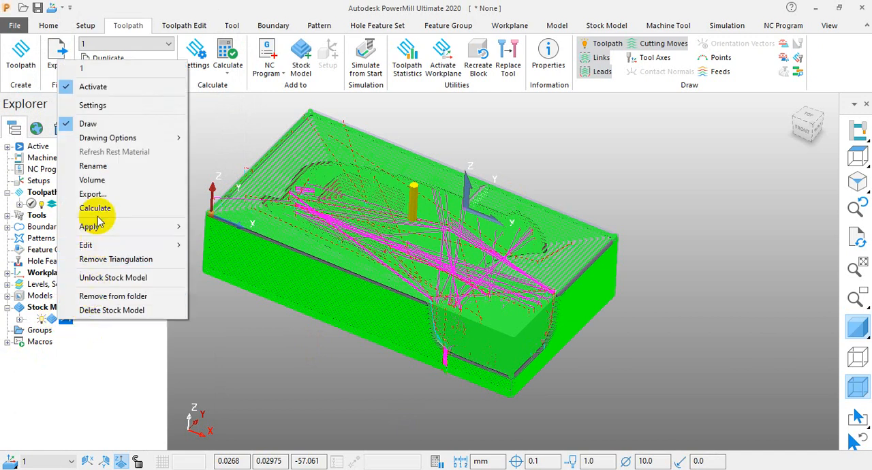
left_click(96, 209)
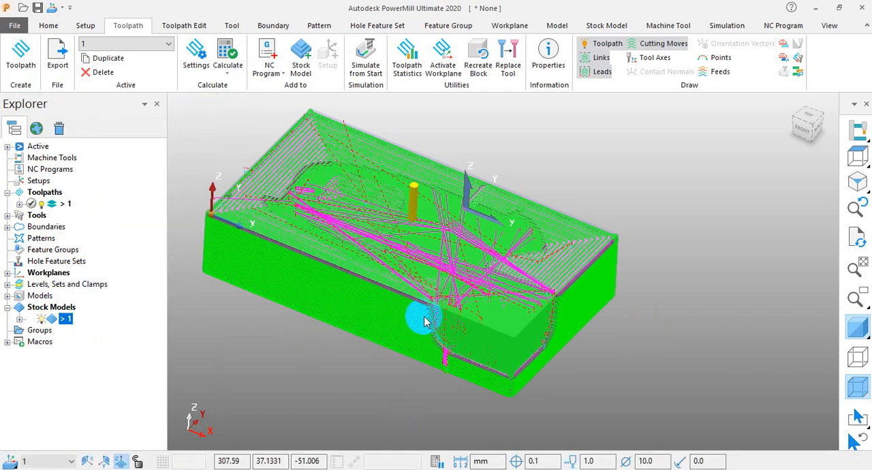
Hide the area clearance toolpath, display the stock model shaded, and inspect the stepped material left in the cavity.
left_click(42, 204)
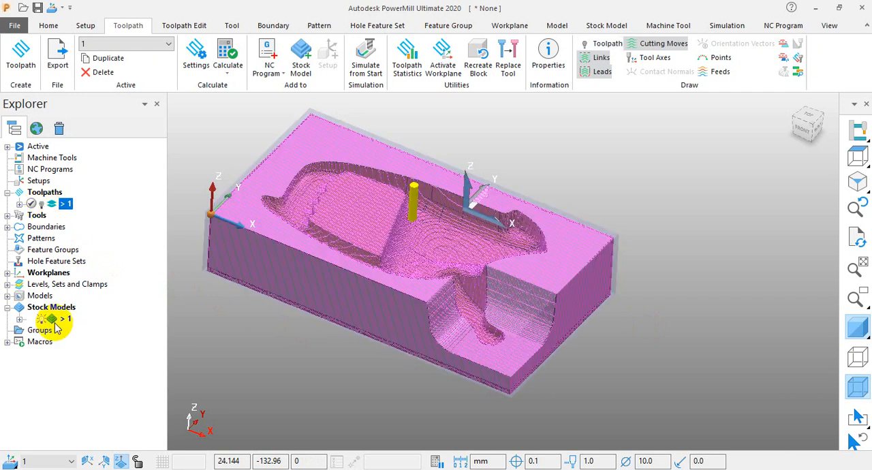
right_click(64, 308)
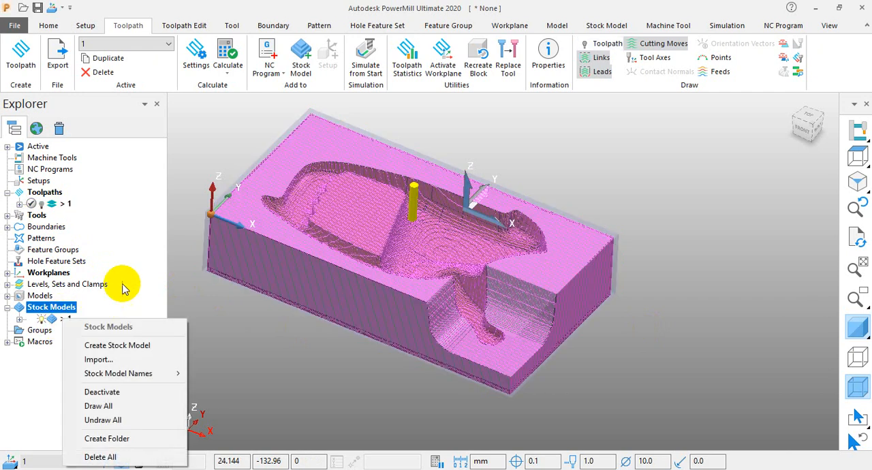
left_click(54, 319)
right_click(54, 319)
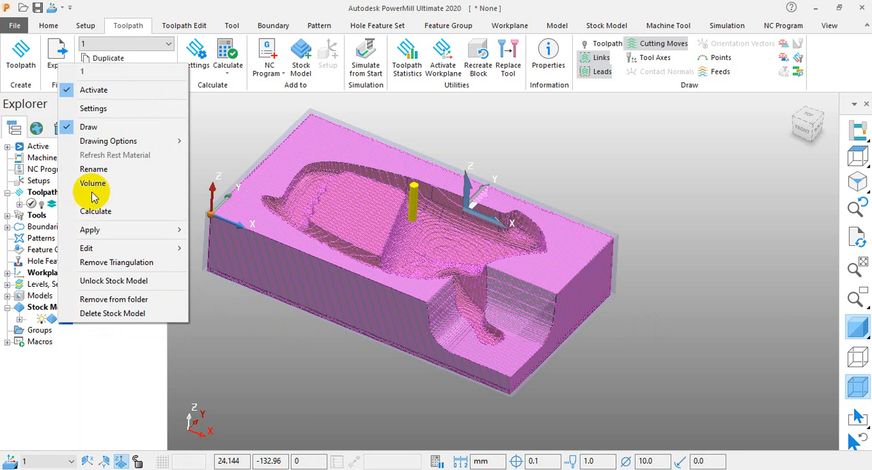
mouse_move(111, 144)
left_click(249, 156)
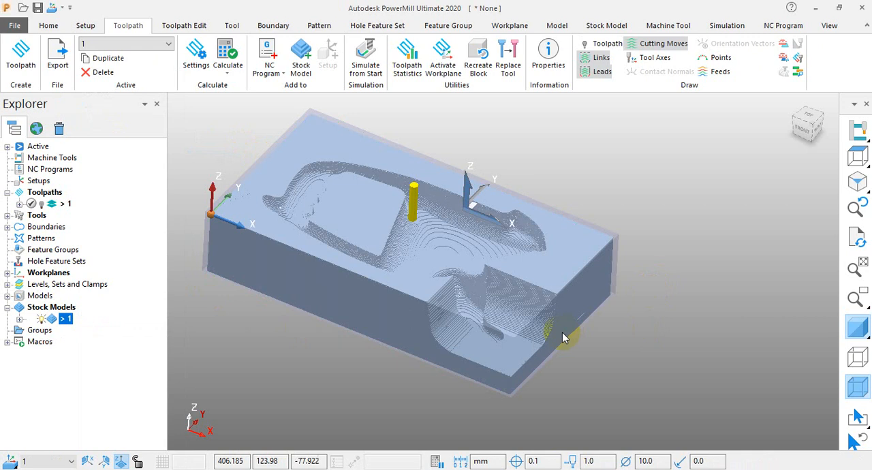
scroll(494, 258, "up", 3)
mouse_move(526, 289)
middle_mouse_down()
mouse_move(407, 298)
mouse_move(470, 275)
middle_mouse_up()
scroll(469, 271, "down", 2)
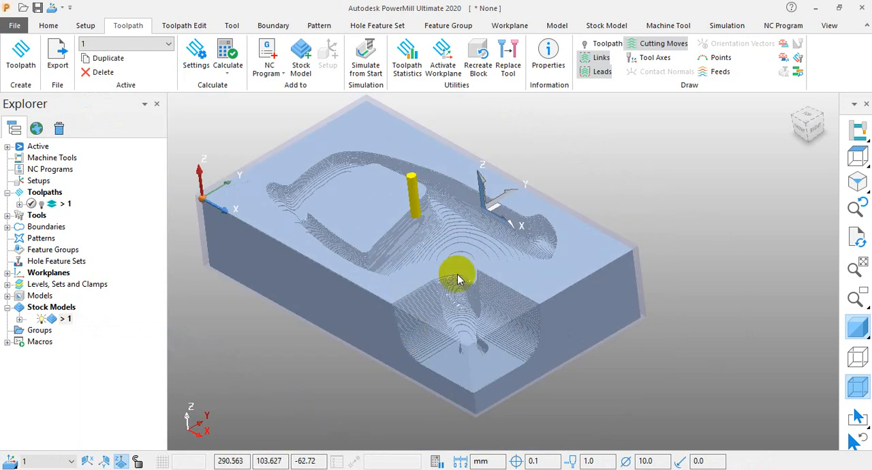
Create a non-private stock model rest boundary from stock model 1 with the em 10 tool, calculate it and accept it.
right_click(49, 228)
mouse_move(170, 271)
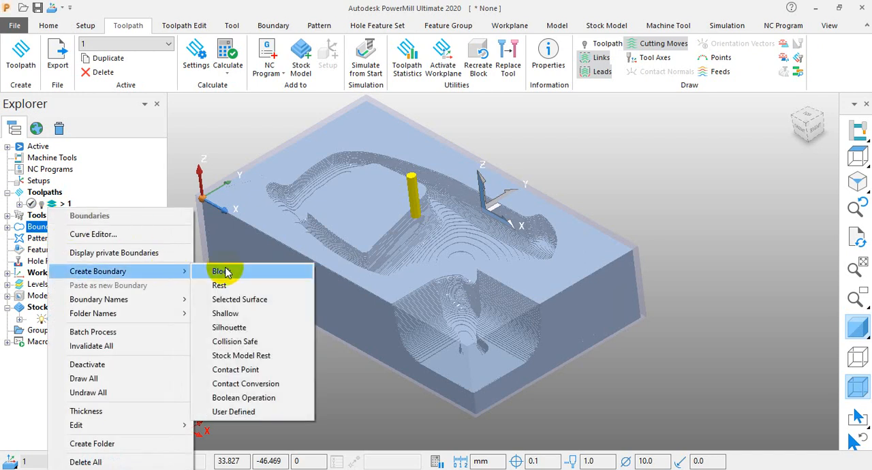
left_click(232, 355)
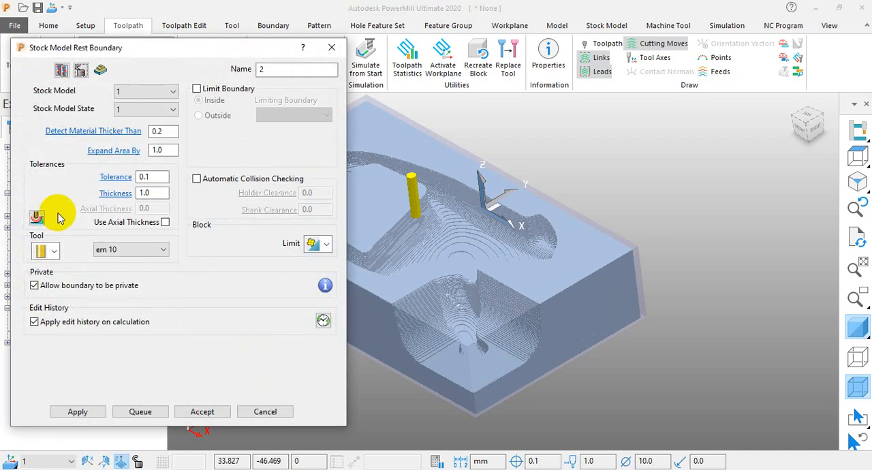
left_click(34, 287)
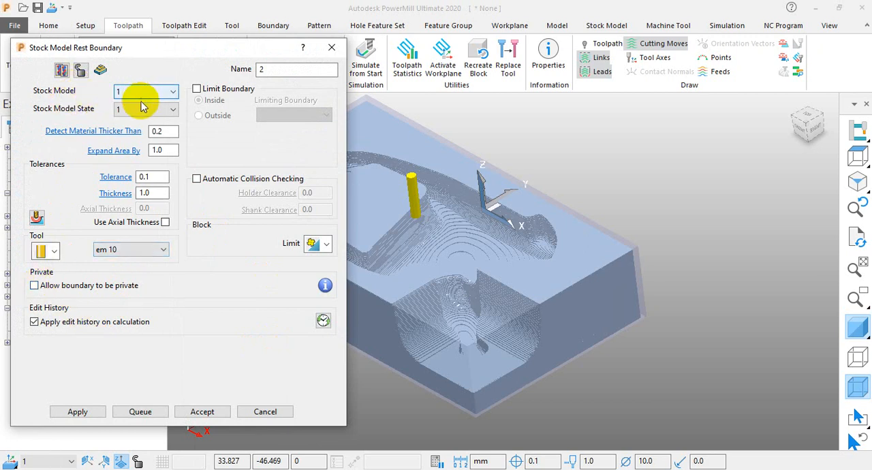
left_click(79, 411)
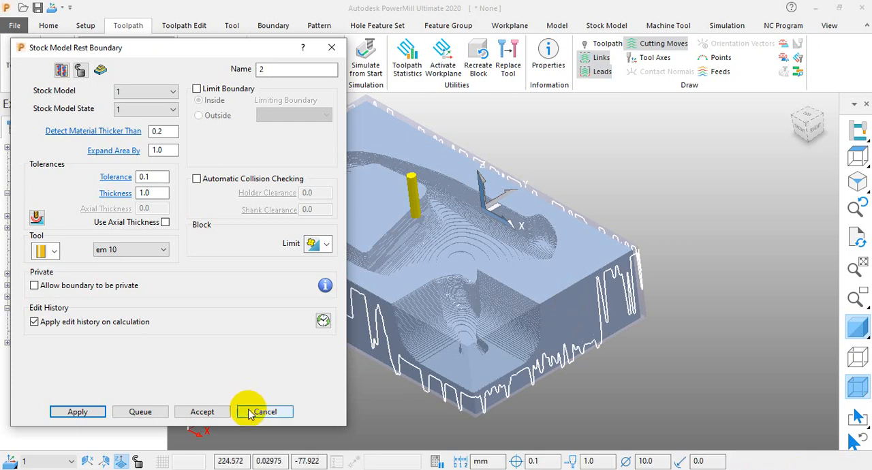
left_click(201, 412)
Hide the stock model, turn off the model shading to examine the stock model rest boundary segments, and restore the shading.
scroll(432, 355, "up", 3)
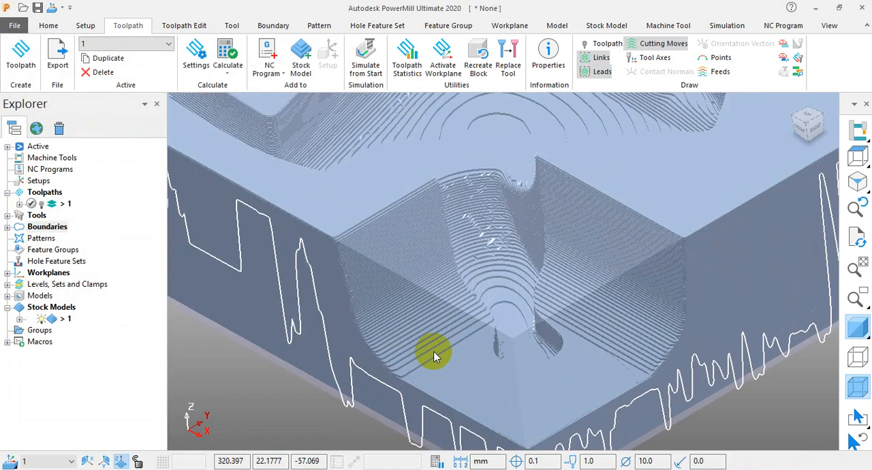
scroll(436, 355, "down", 4)
middle_click_drag(444, 352, 420, 346)
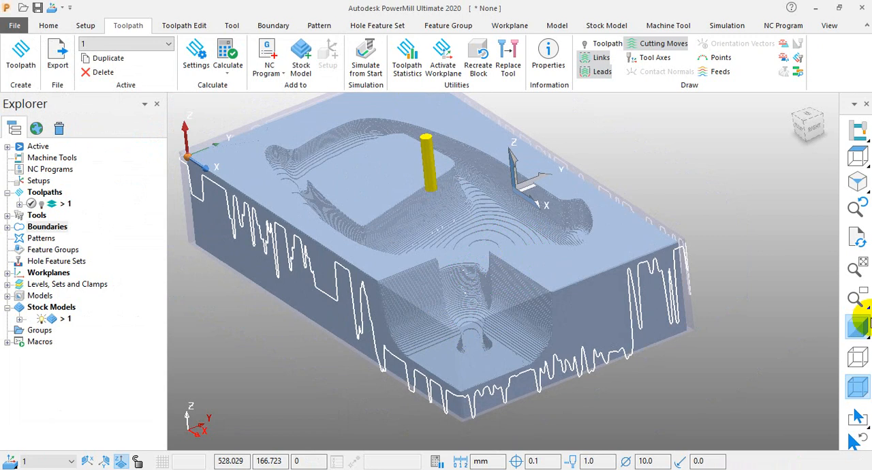
left_click(858, 327)
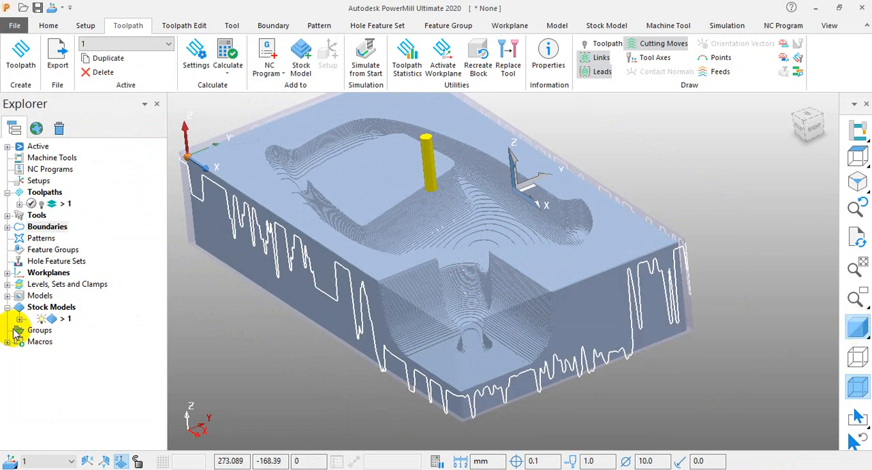
left_click(41, 319)
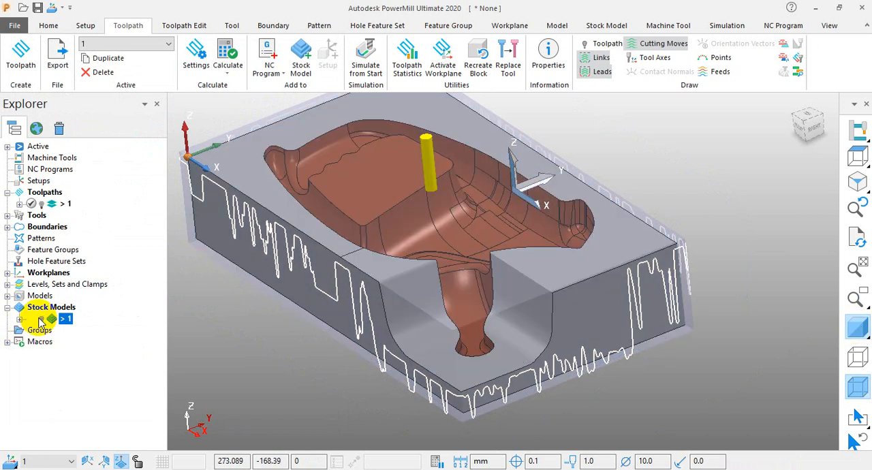
left_click(857, 325)
mouse_move(615, 287)
middle_mouse_down()
mouse_move(749, 214)
mouse_move(661, 273)
mouse_move(642, 298)
mouse_move(662, 273)
mouse_move(630, 289)
mouse_move(470, 274)
mouse_move(425, 285)
mouse_move(522, 275)
middle_mouse_up()
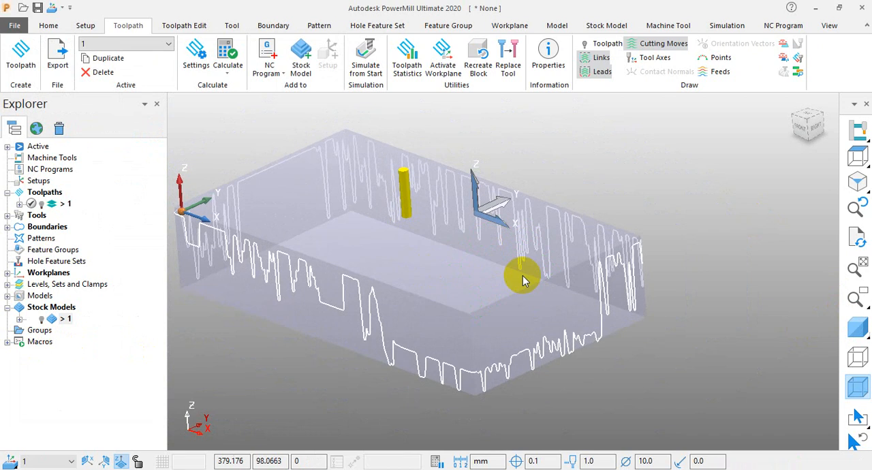
left_click(856, 327)
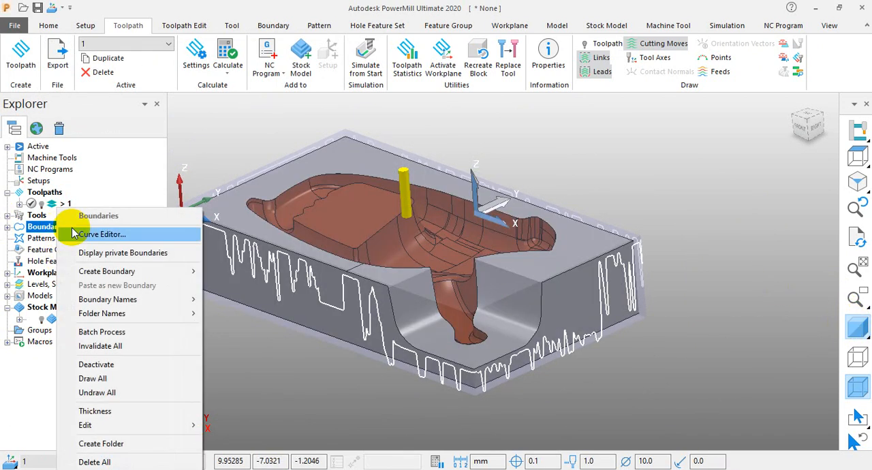
Start a contact point boundary, review its sources for inserting boundaries, patterns and toolpaths, and close its settings.
right_click(60, 227)
mouse_move(170, 271)
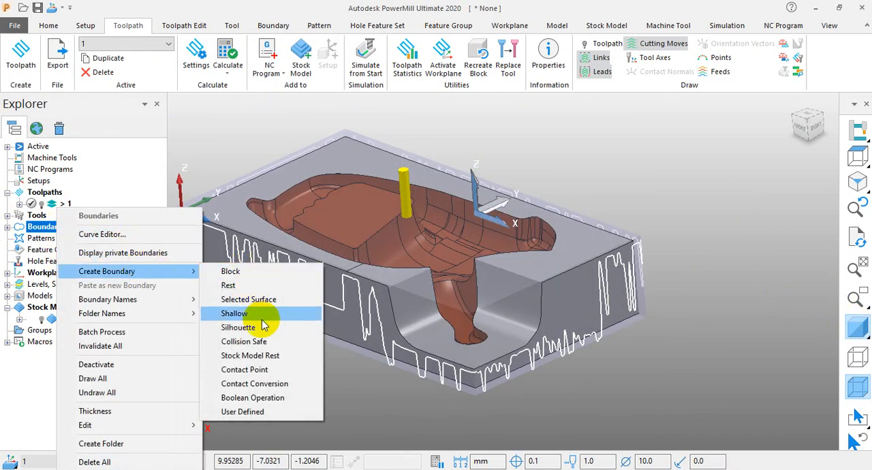
left_click(264, 372)
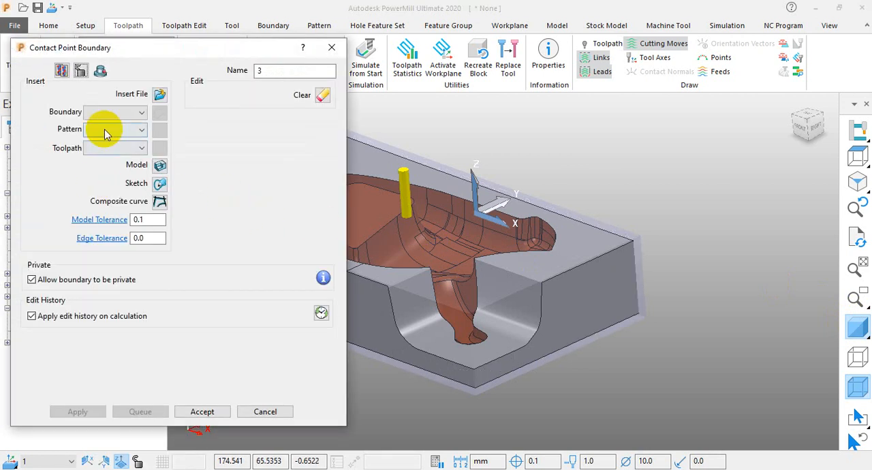
left_click(113, 113)
left_click(112, 119)
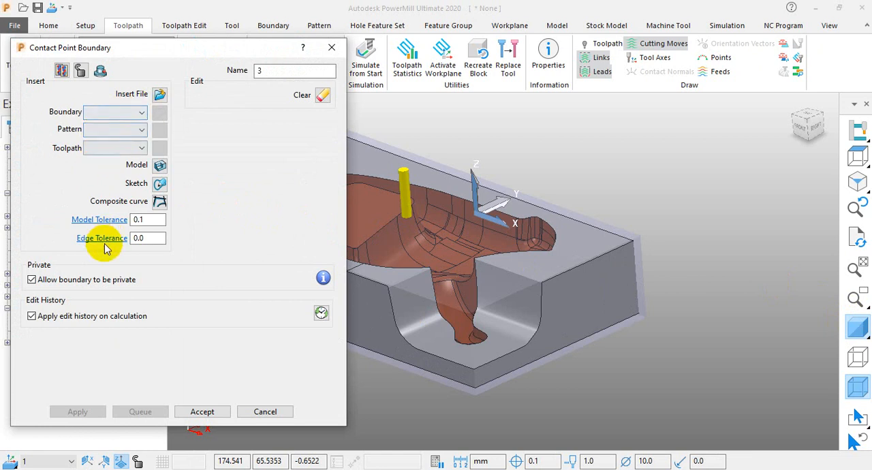
left_click(331, 48)
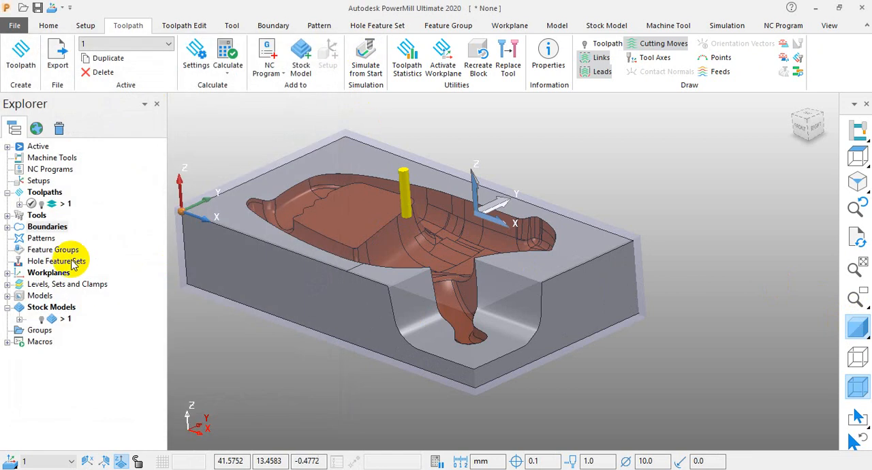
Start a user defined boundary, try boundary 1 as its insert source and reset that source to none.
right_click(61, 229)
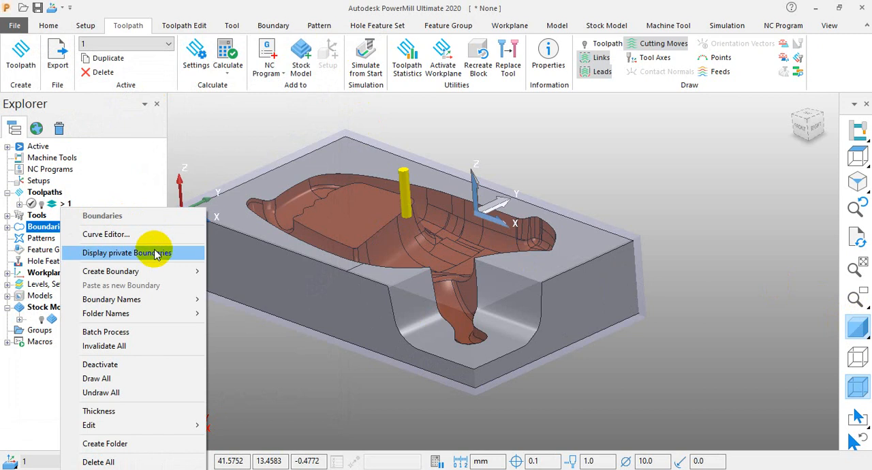
mouse_move(204, 271)
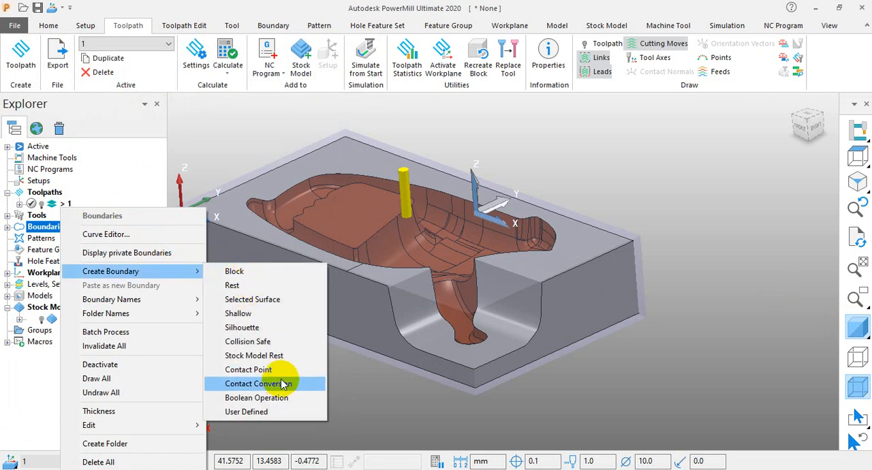
left_click(234, 415)
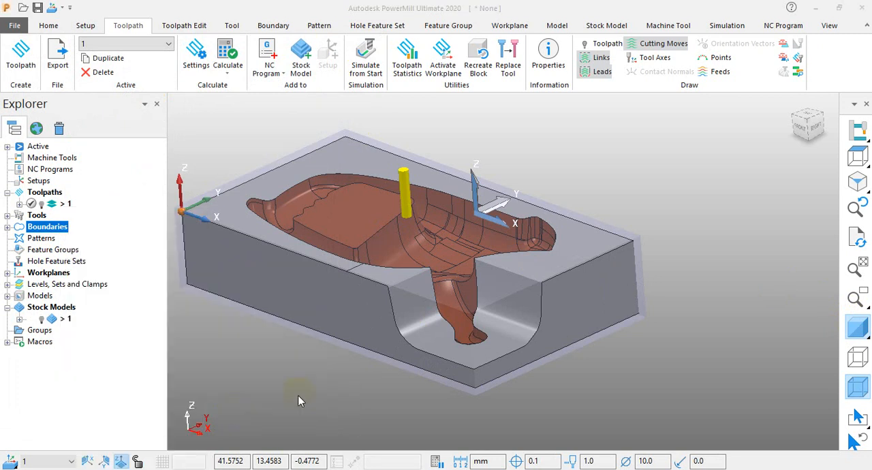
left_click_drag(145, 35, 689, 56)
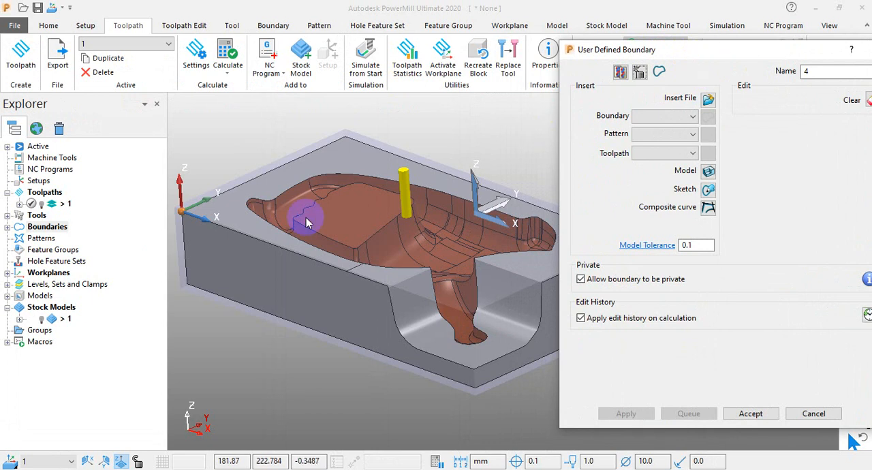
left_click(678, 117)
left_click(654, 143)
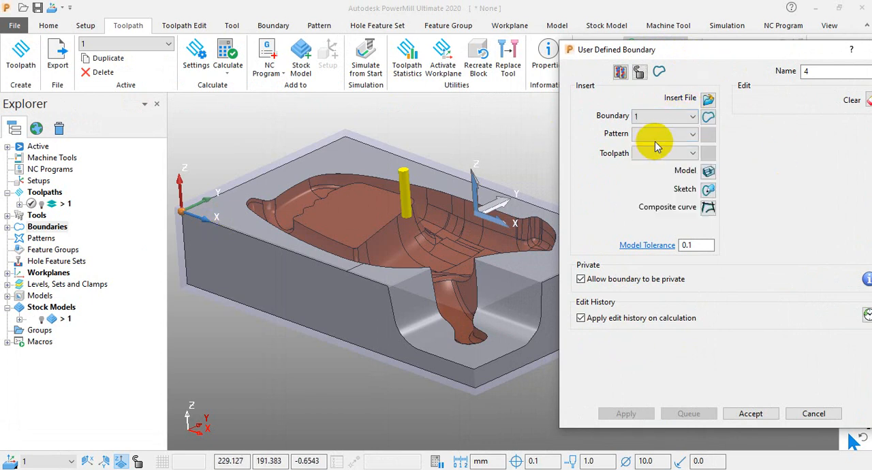
left_click(667, 117)
left_click(656, 131)
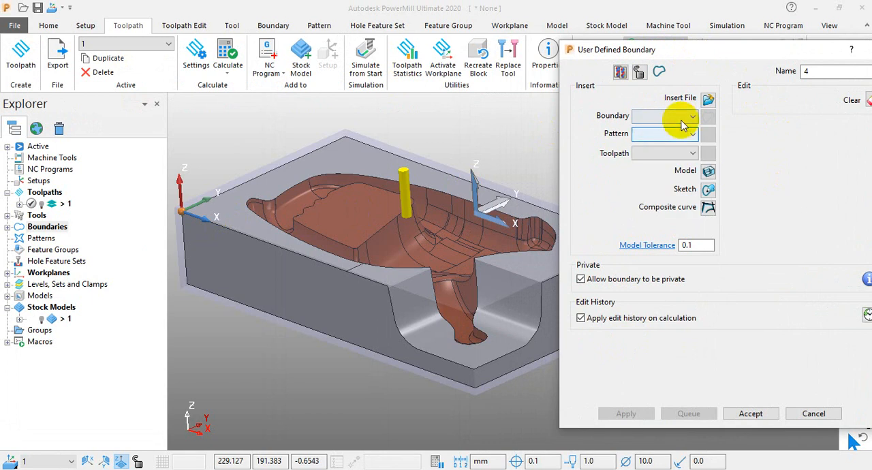
Review the pattern and toolpath sources for the user defined boundary and try inserting from the model with no surfaces selected.
left_click(678, 135)
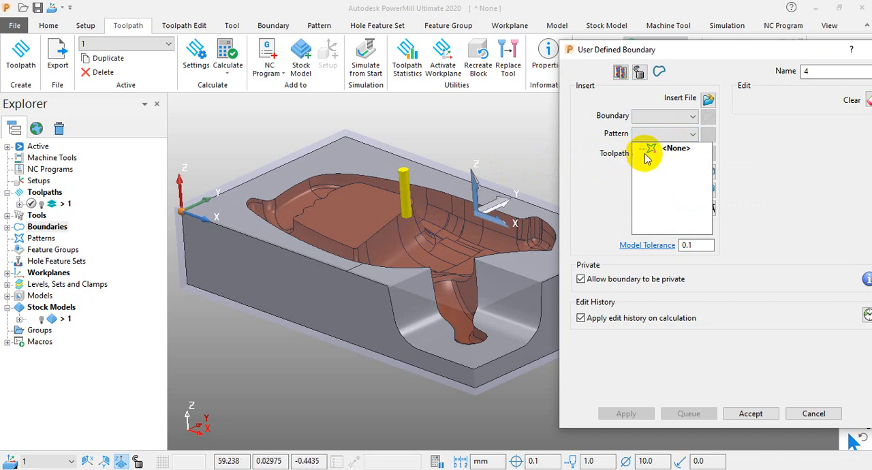
left_click(586, 146)
left_click(647, 154)
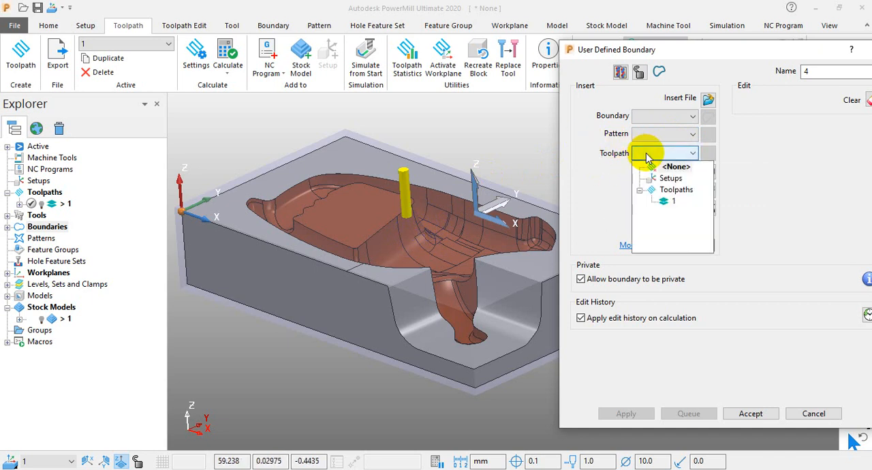
left_click(612, 191)
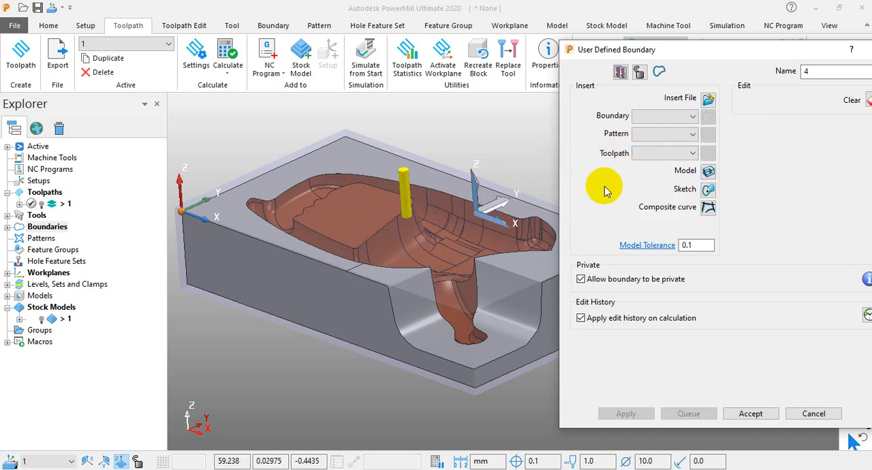
left_click(709, 171)
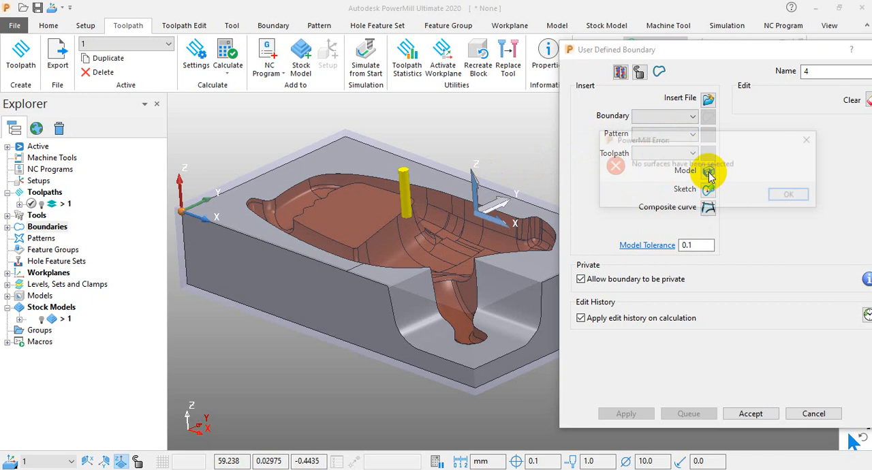
left_click(791, 193)
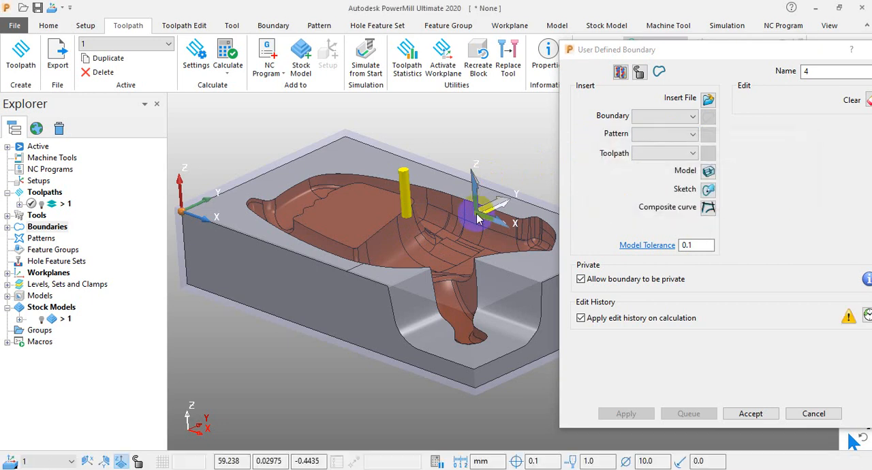
Sketch into the boundary by collecting the outline of the curved cavity surface beside the tool, and accept the curves.
left_click(707, 193)
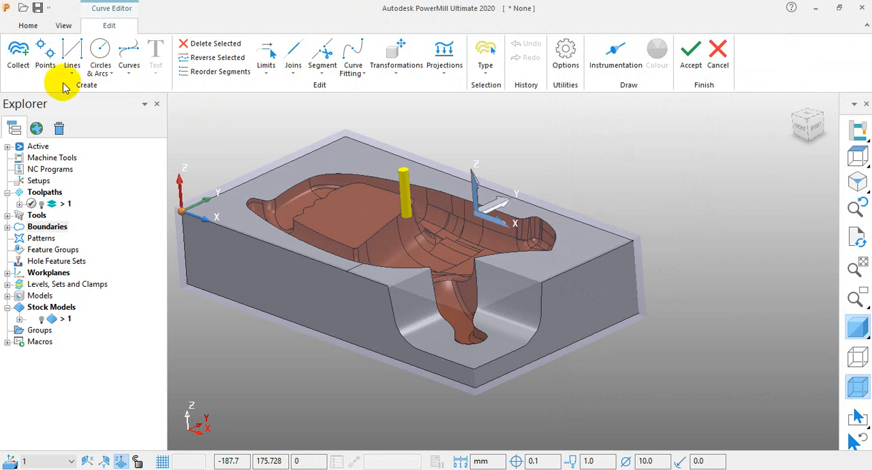
left_click(18, 55)
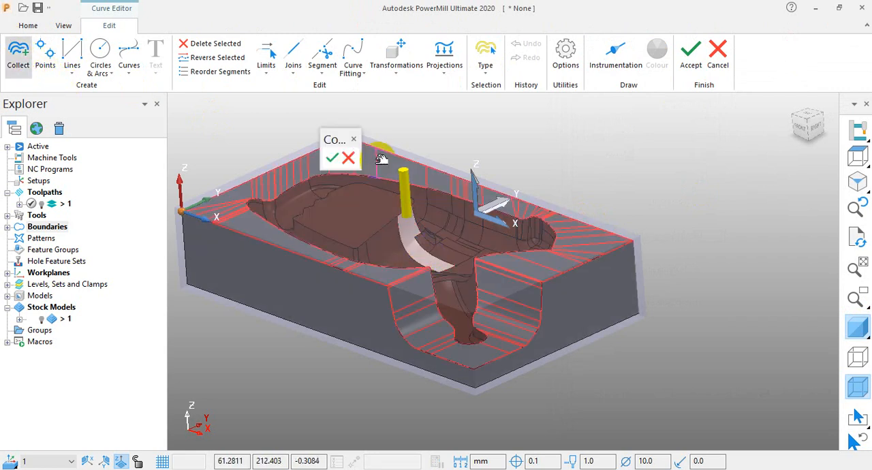
left_click(332, 160)
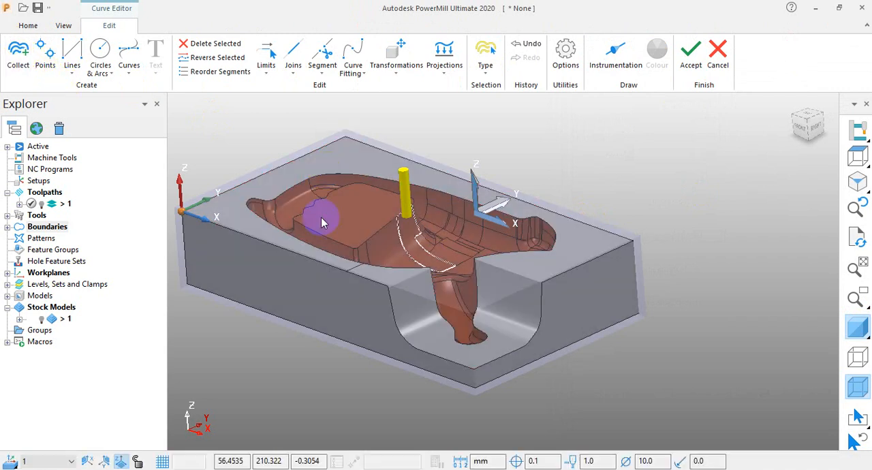
left_click(691, 55)
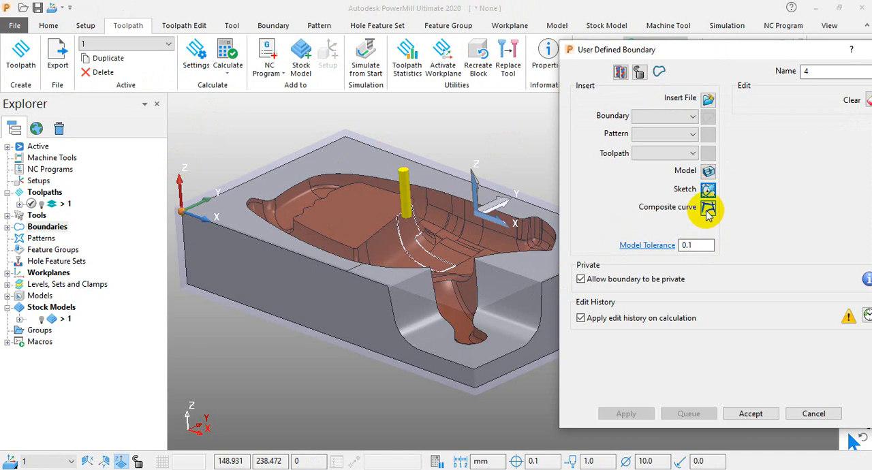
Trace a composite curve along the cavity's edge around the leg-shaped pocket and upper rim, and accept it into the boundary.
left_click(709, 211)
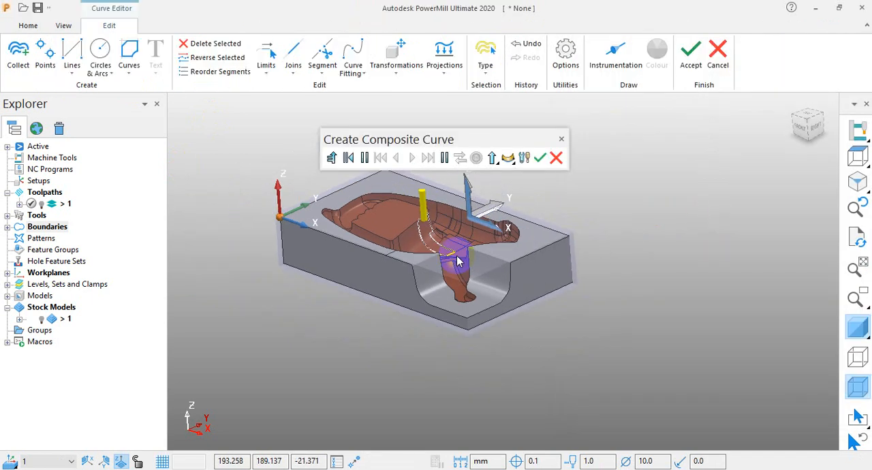
middle_click_drag(459, 265, 496, 270)
scroll(417, 211, "up", 5)
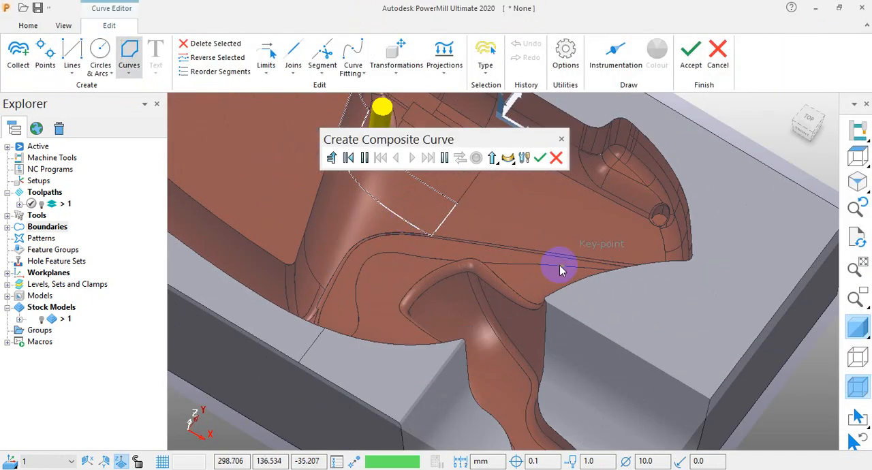
left_click(576, 282)
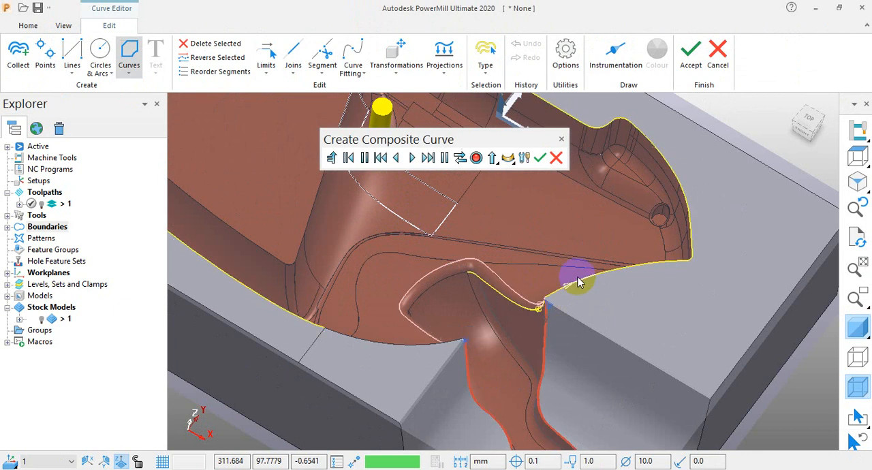
left_click(613, 270)
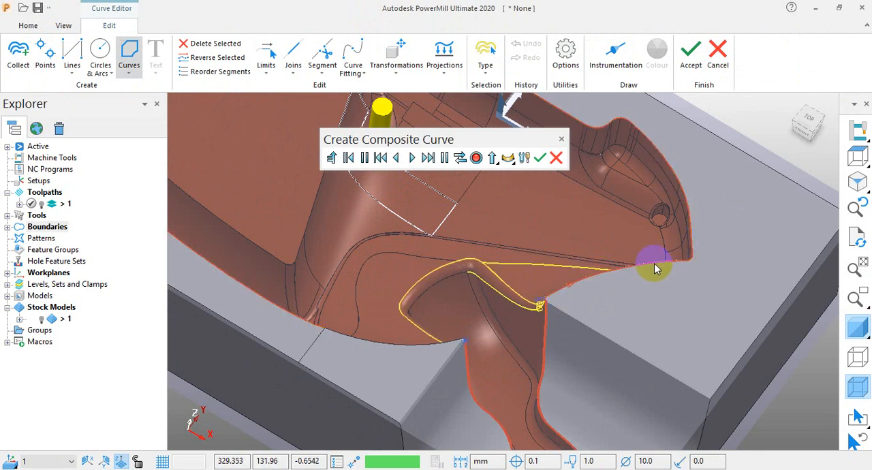
left_click(695, 173)
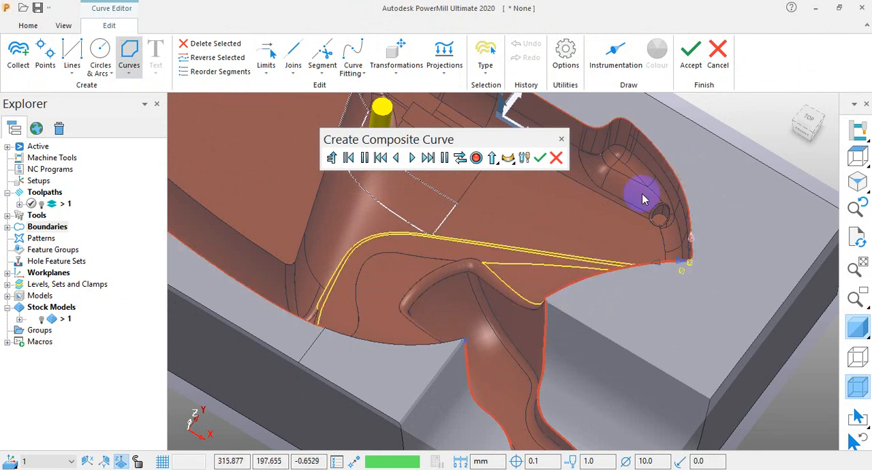
scroll(620, 286, "down", 6)
scroll(601, 291, "up", 5)
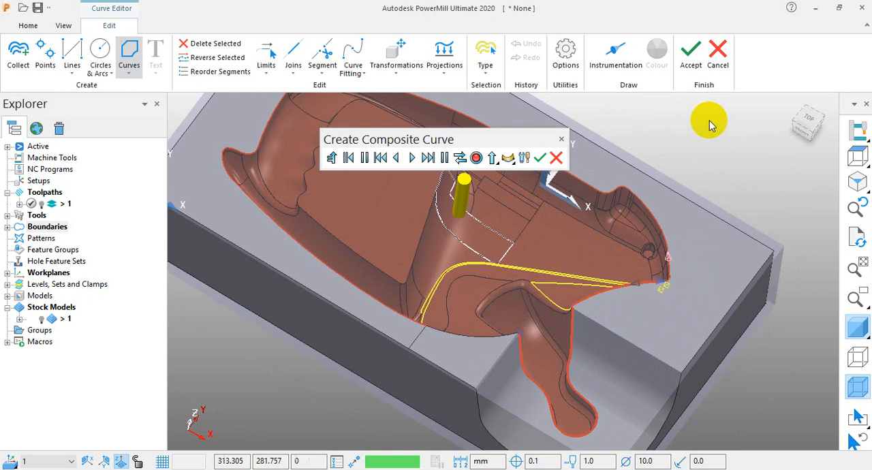
left_click(690, 46)
Examine the collected outline and composite curve on the cavity from several angles and close the user defined boundary settings.
scroll(468, 275, "down", 4)
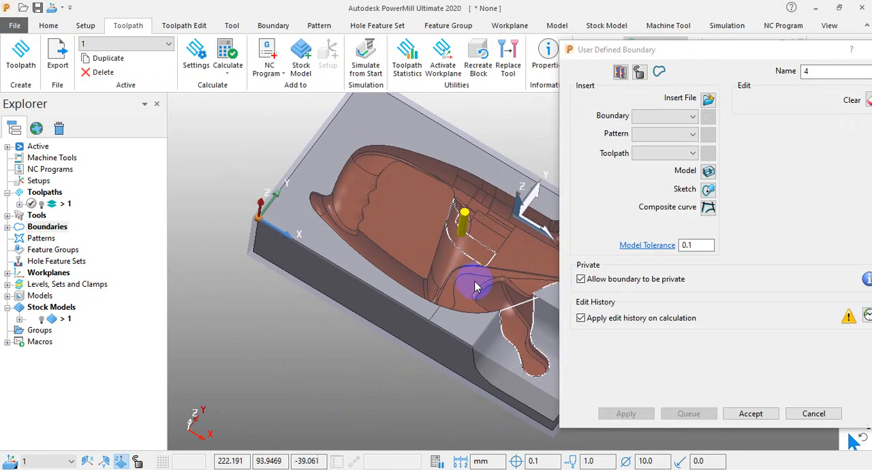
scroll(512, 347, "up", 5)
scroll(500, 295, "down", 3)
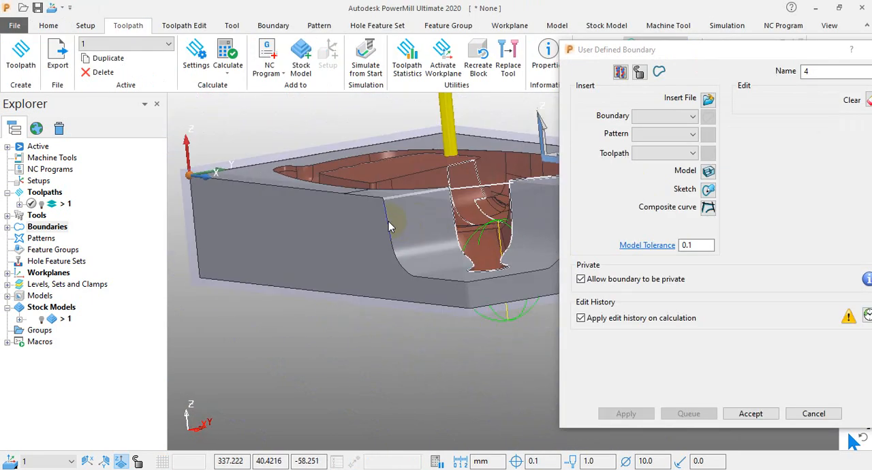
scroll(473, 238, "up", 3)
left_click_drag(777, 49, 610, 39)
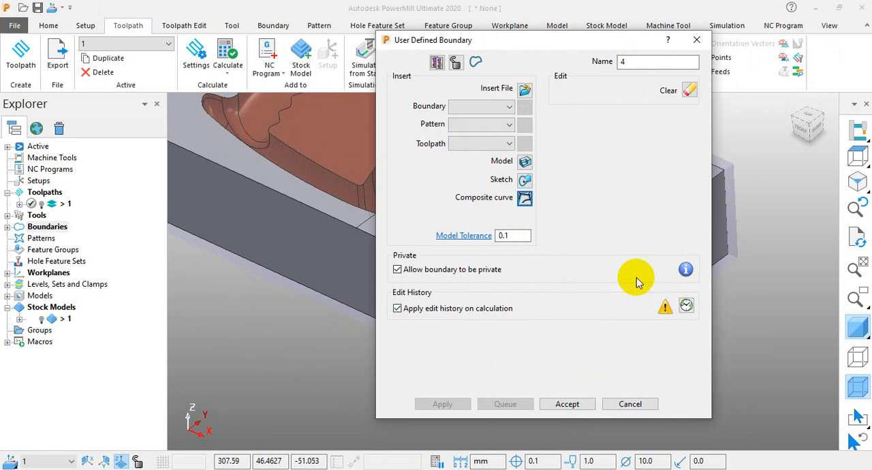
left_click(630, 404)
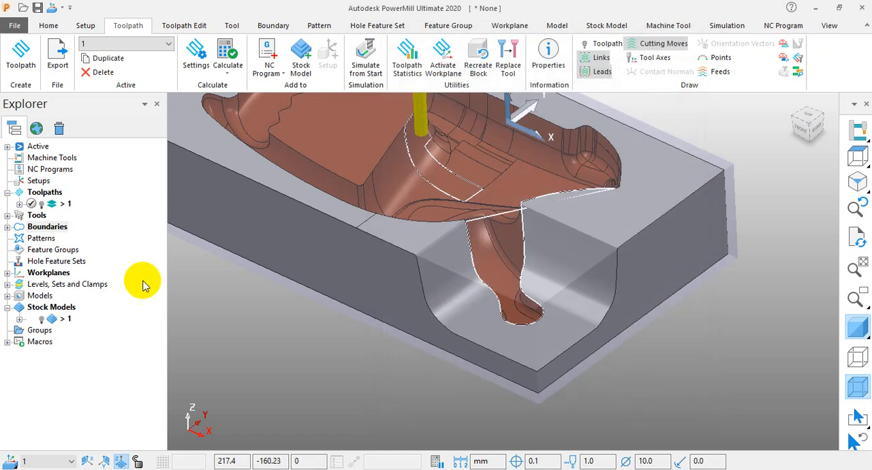
Start a Boolean operation boundary, review its operation types, and close its settings.
right_click(57, 233)
mouse_move(161, 270)
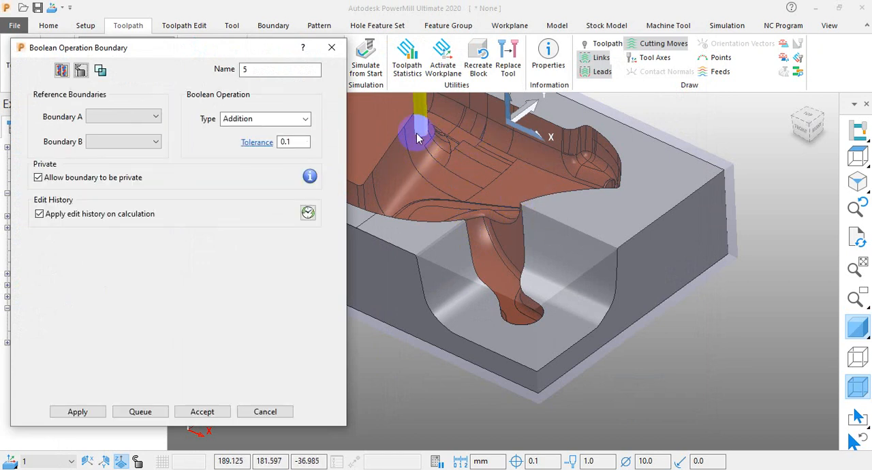
left_click(304, 119)
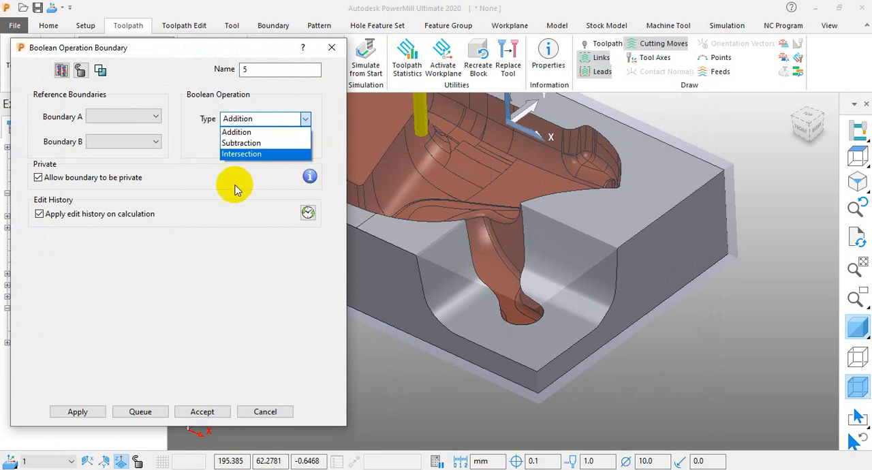
left_click(331, 47)
left_click(332, 47)
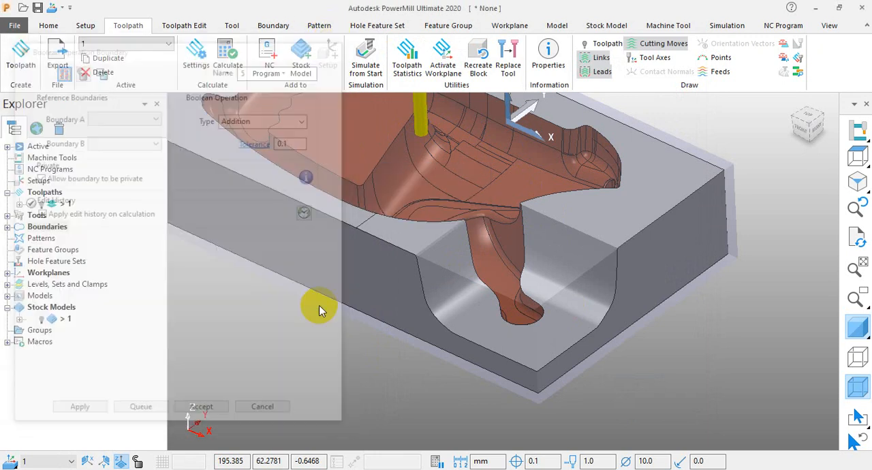
List the existing boundaries and delete all of them, 1 through 5, one at a time.
double_click(15, 228)
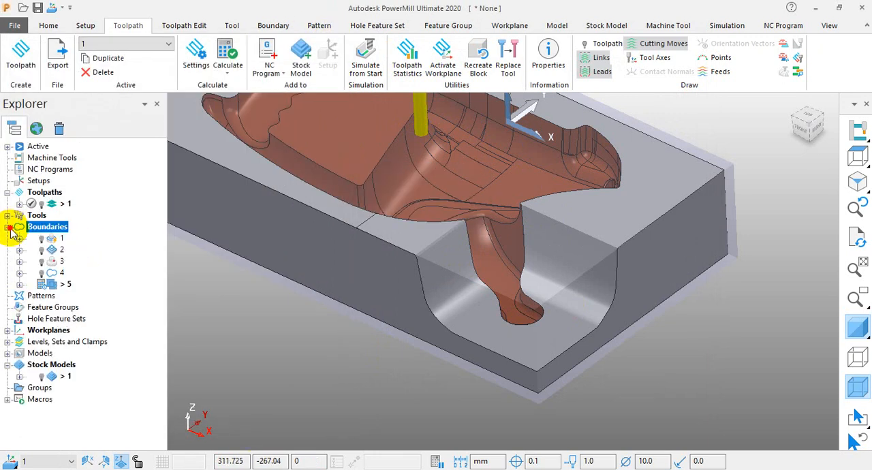
right_click(57, 242)
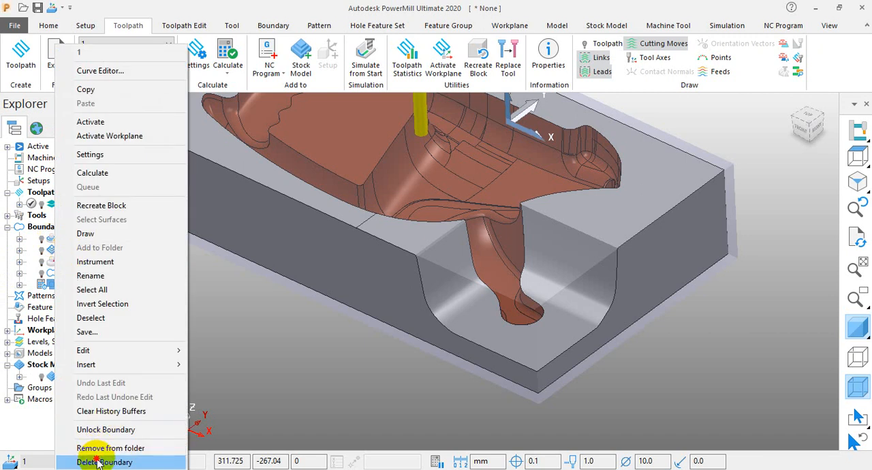
left_click(95, 458)
right_click(63, 240)
left_click(109, 458)
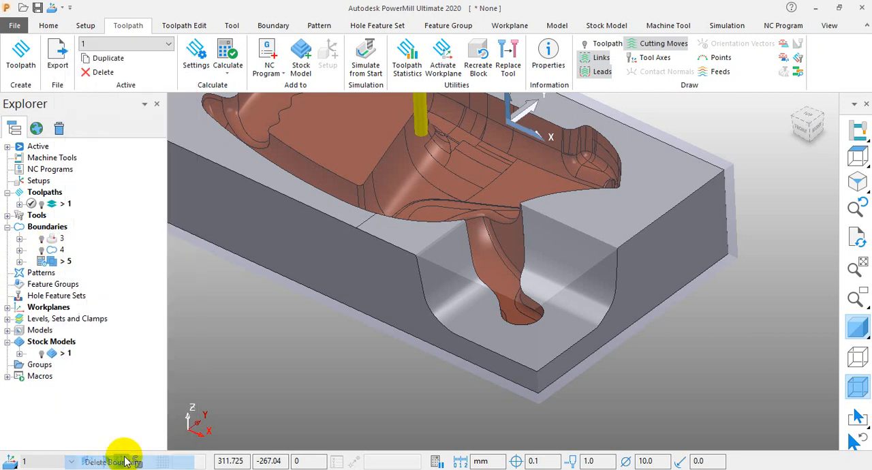
right_click(60, 250)
left_click(102, 460)
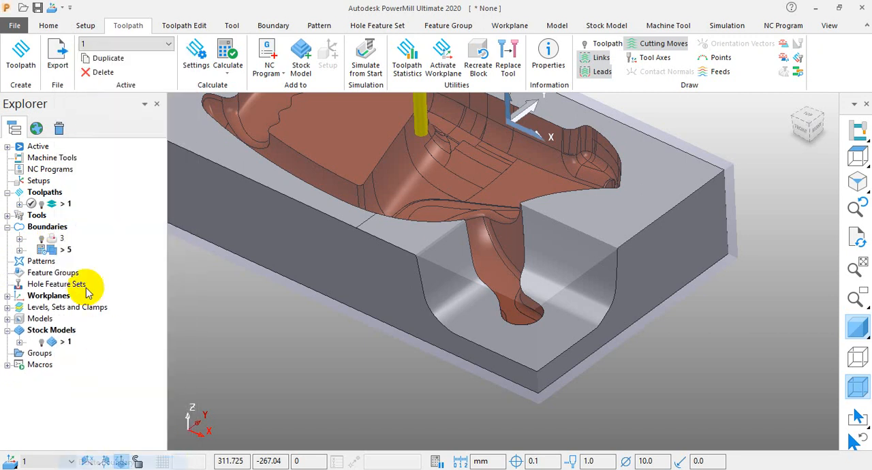
right_click(63, 251)
left_click(95, 460)
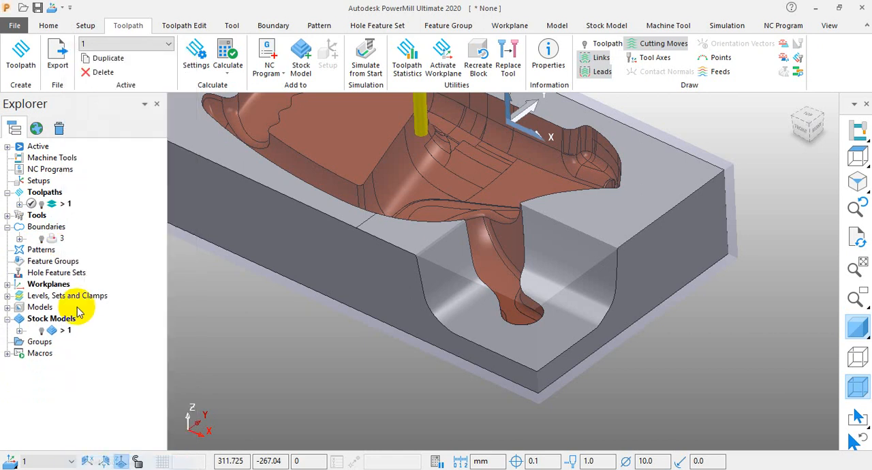
right_click(56, 241)
left_click(117, 459)
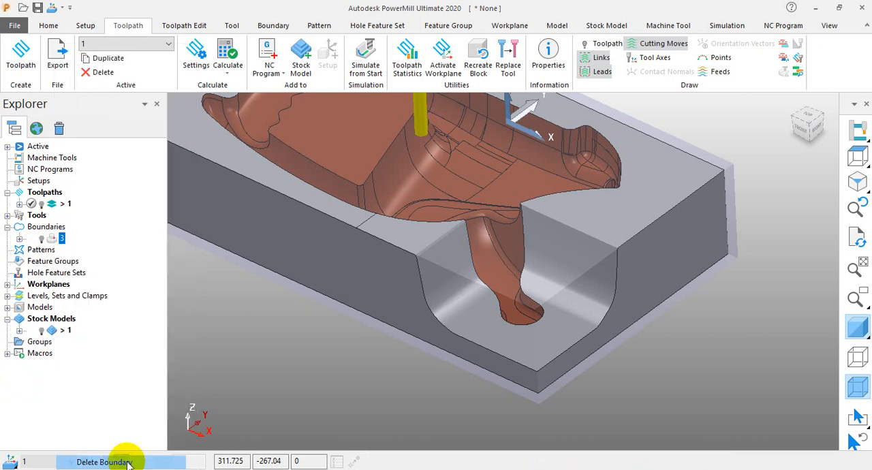
Create a selected surface boundary on the curved band surface beside the tool, calculate it with tool em 10, and accept it.
right_click(39, 229)
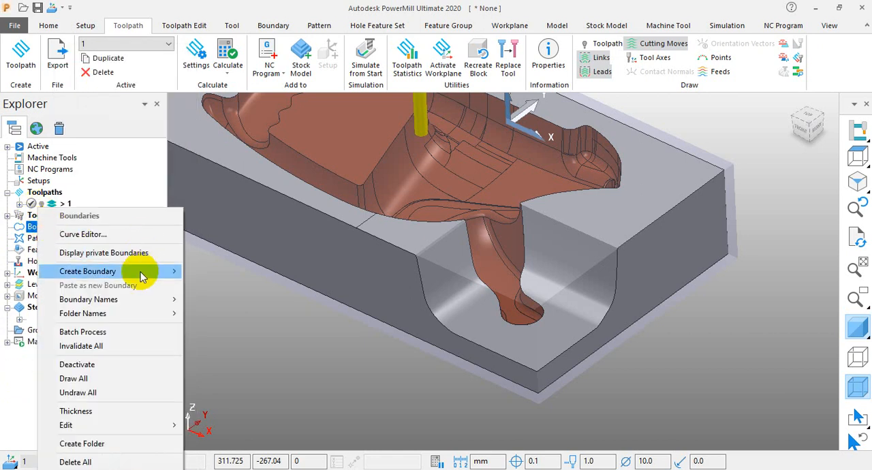
mouse_move(140, 272)
left_click(242, 299)
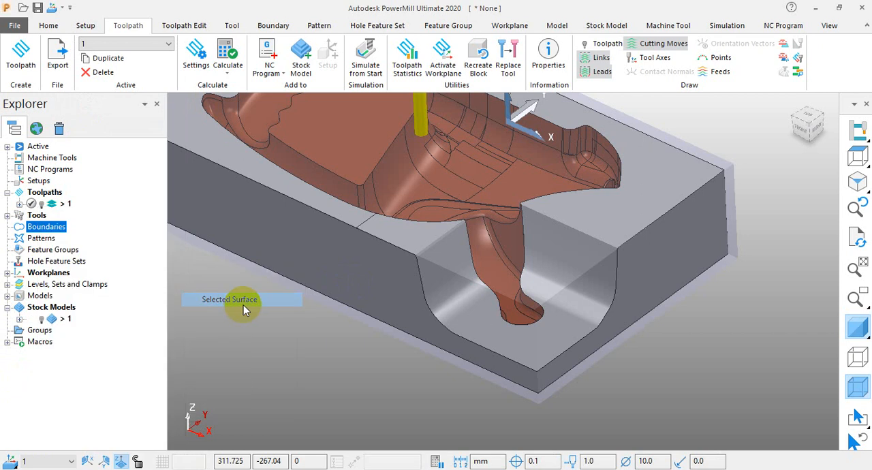
scroll(421, 196, "up", 3)
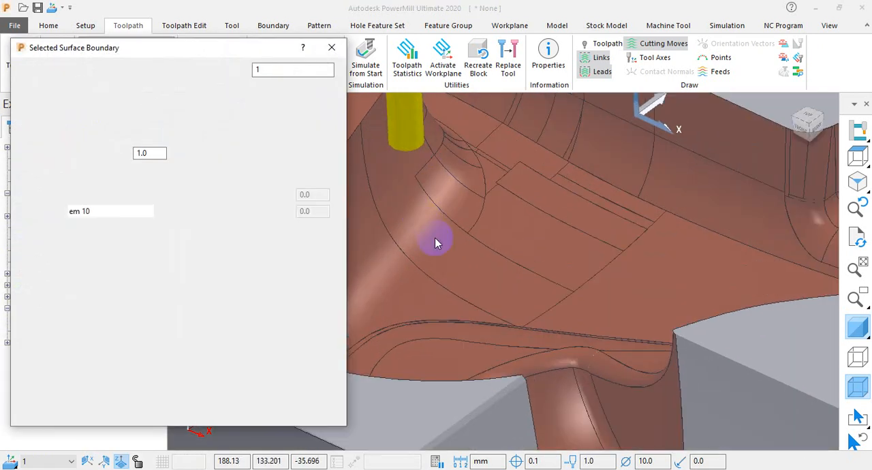
left_click(470, 258)
left_click(77, 412)
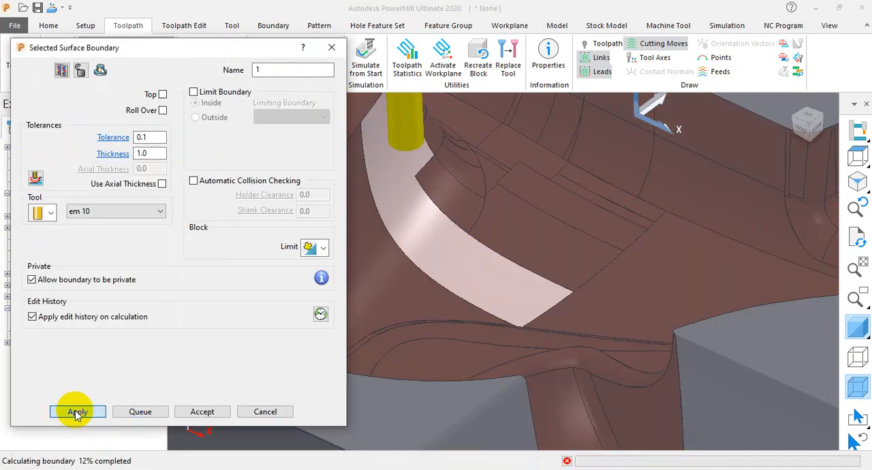
left_click(202, 412)
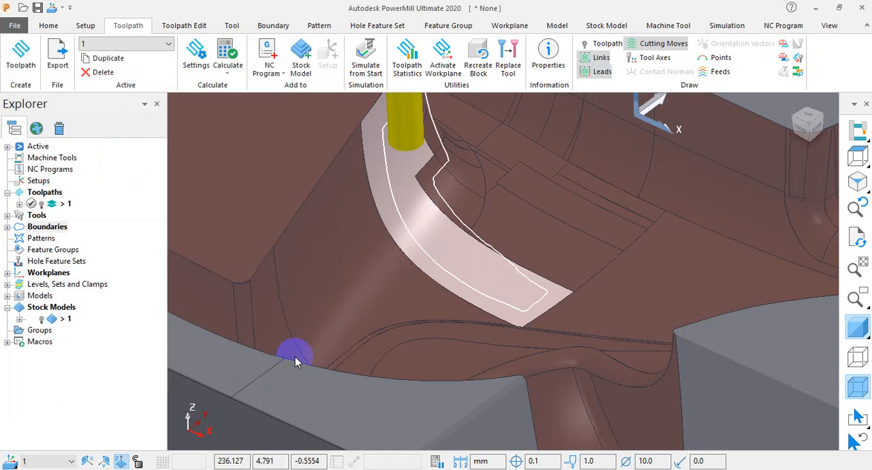
Create a second selected surface boundary on the large flat cavity surface with the wavy edge, calculate it, and accept it.
right_click(54, 232)
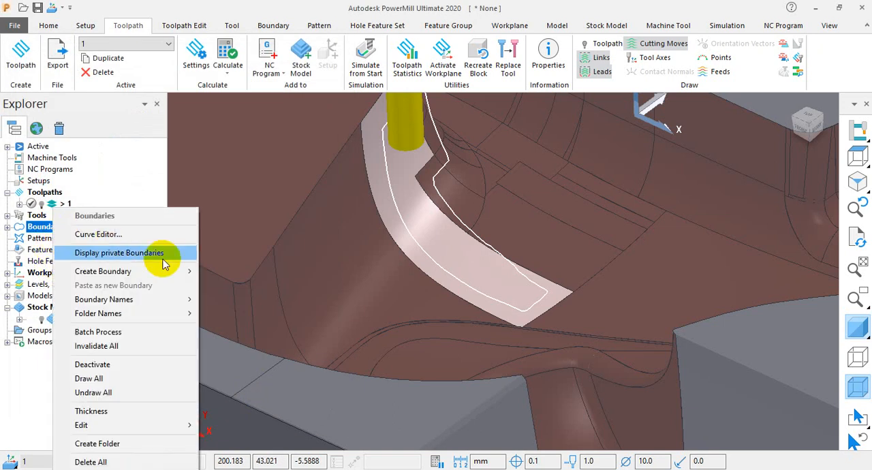
mouse_move(180, 271)
left_click(245, 299)
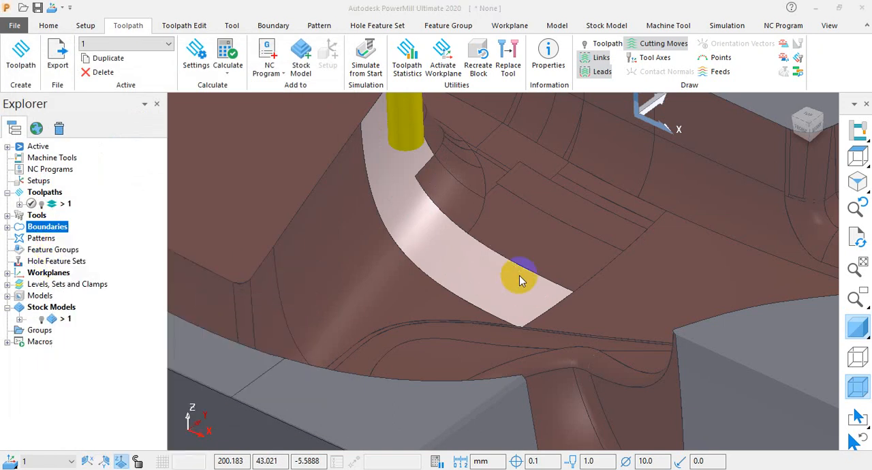
left_click(446, 187)
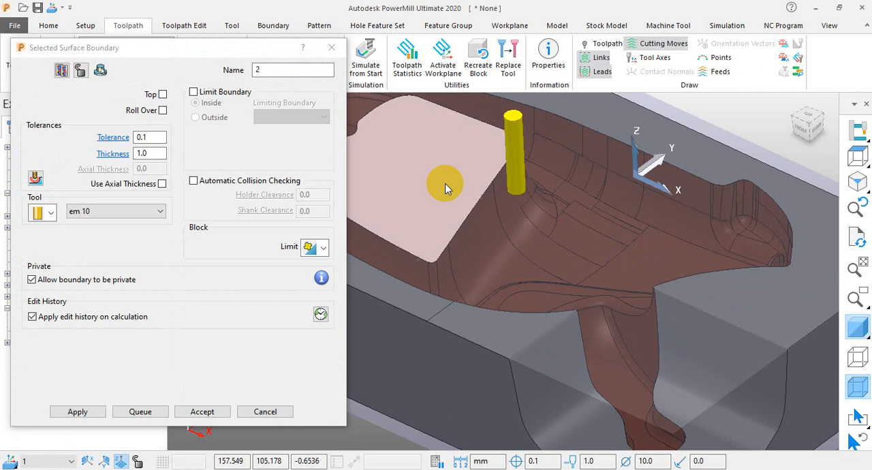
left_click(75, 412)
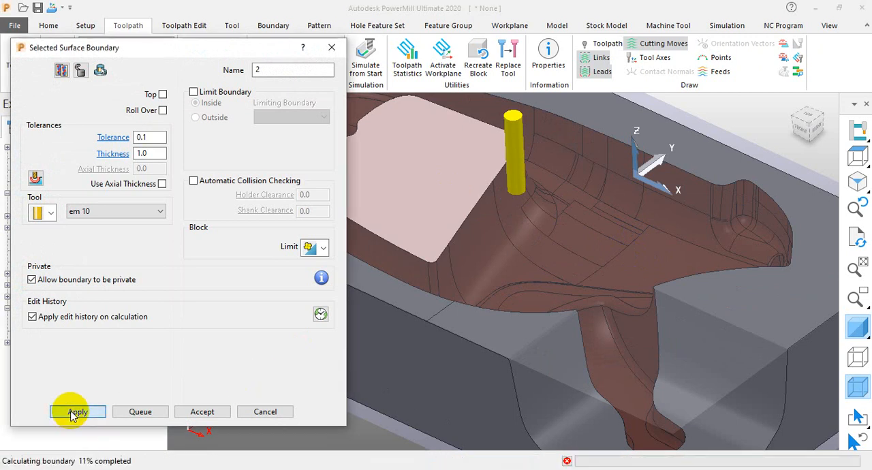
left_click(225, 413)
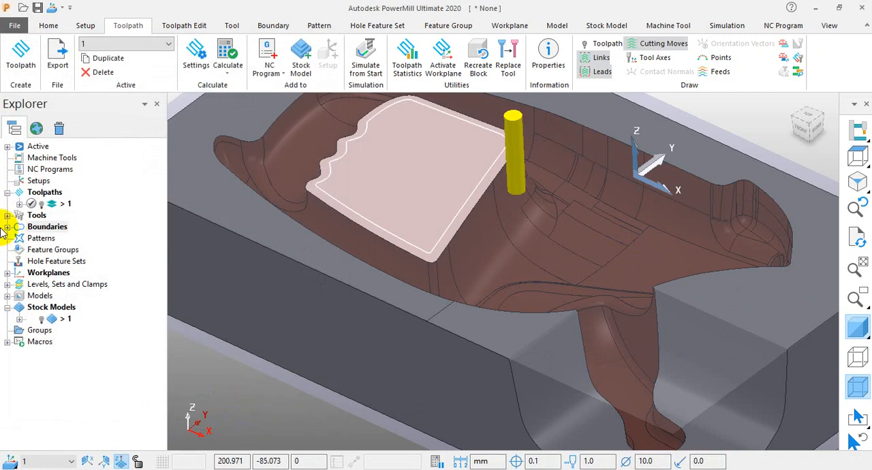
List the boundaries and display boundary 1 together with boundary 2 on the cavity.
left_click(7, 227)
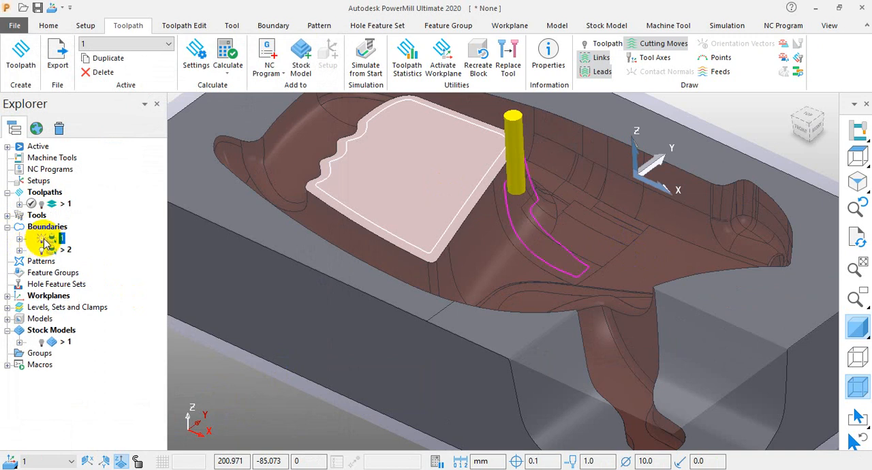
scroll(555, 150, "up", 4)
scroll(467, 212, "down", 2)
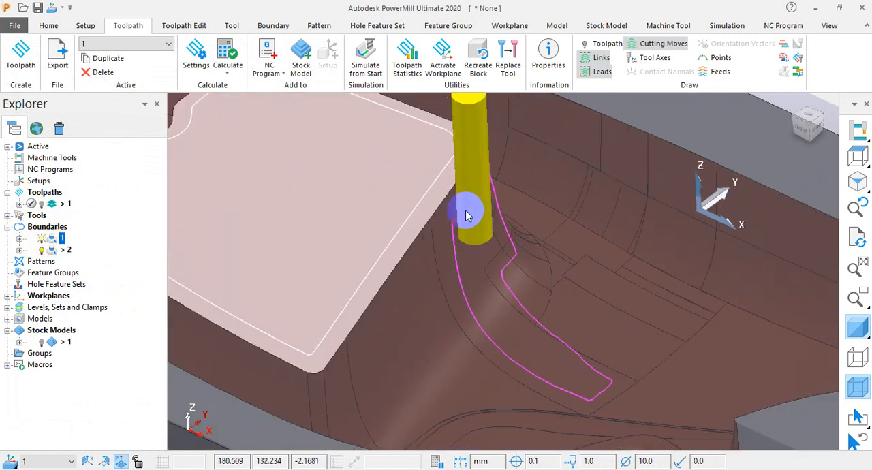
Create a Boolean operation boundary of type Addition with Boundary A set to 1 and Boundary B set to 2, and calculate it.
right_click(47, 231)
mouse_move(196, 273)
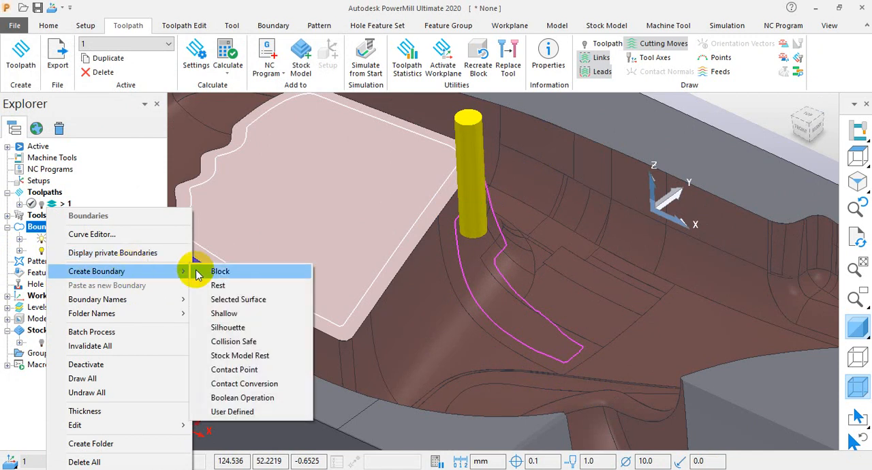
left_click(231, 398)
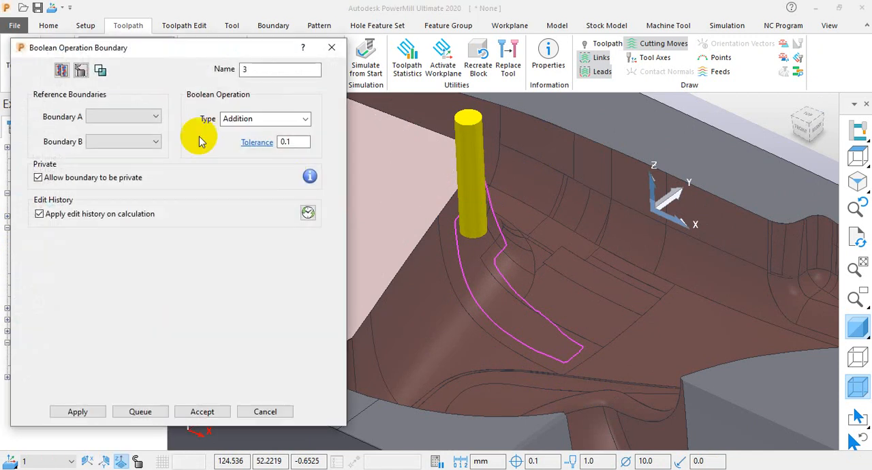
left_click(128, 114)
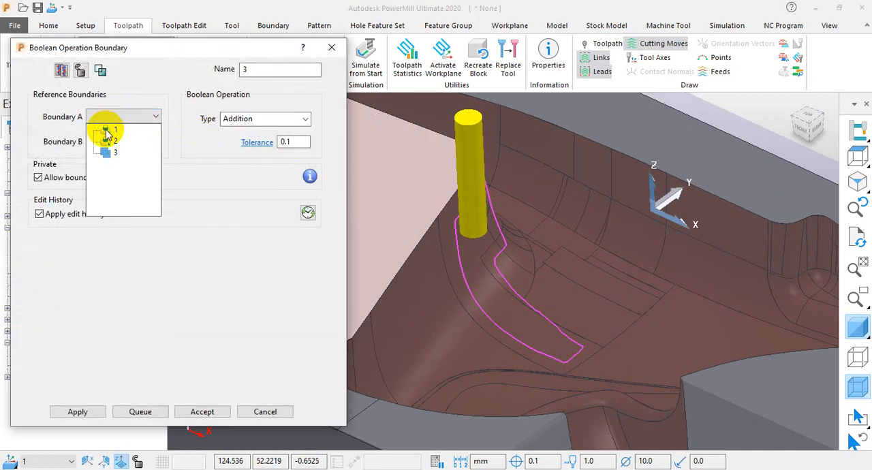
left_click(107, 129)
left_click(115, 141)
left_click(116, 167)
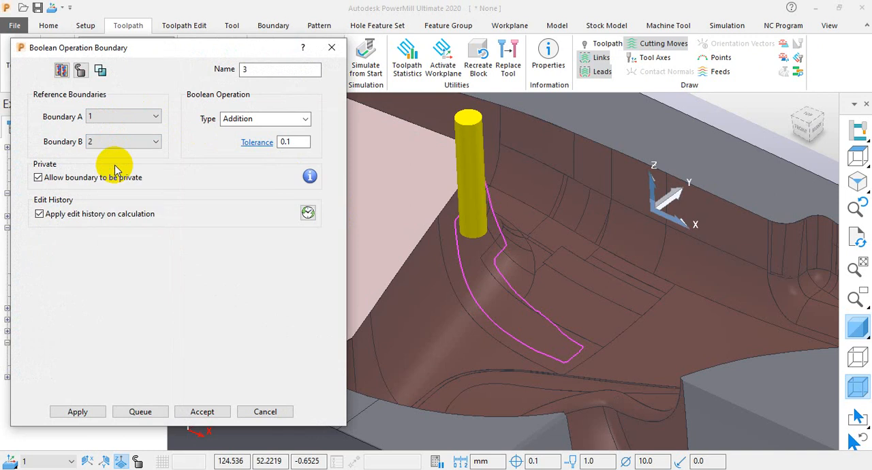
left_click(81, 413)
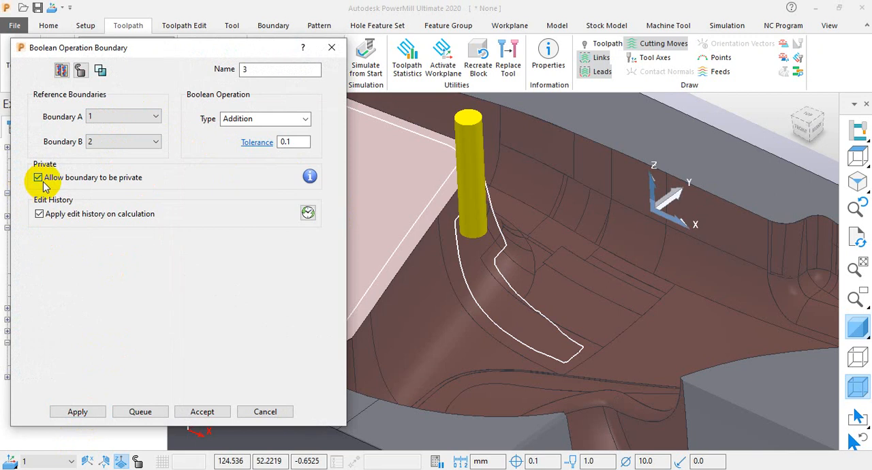
Disallow the Boolean boundary from being private, recalculate it, examine the combined outline, and close its settings.
left_click(39, 178)
left_click(75, 412)
scroll(459, 300, "down", 3)
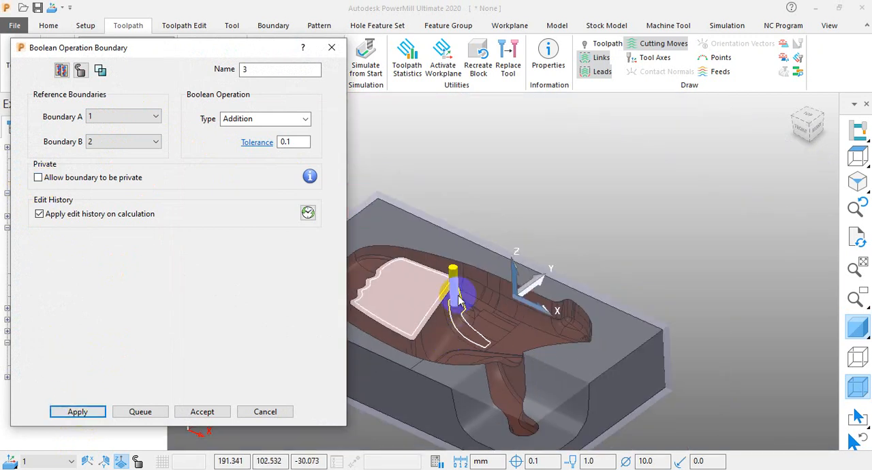
scroll(450, 295, "up", 3)
scroll(427, 290, "down", 2)
scroll(472, 333, "up", 5)
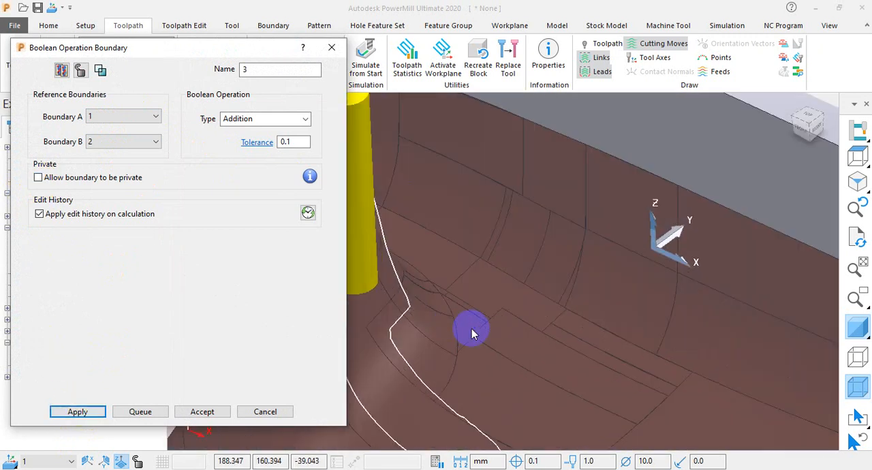
scroll(472, 333, "down", 3)
scroll(395, 235, "down", 2)
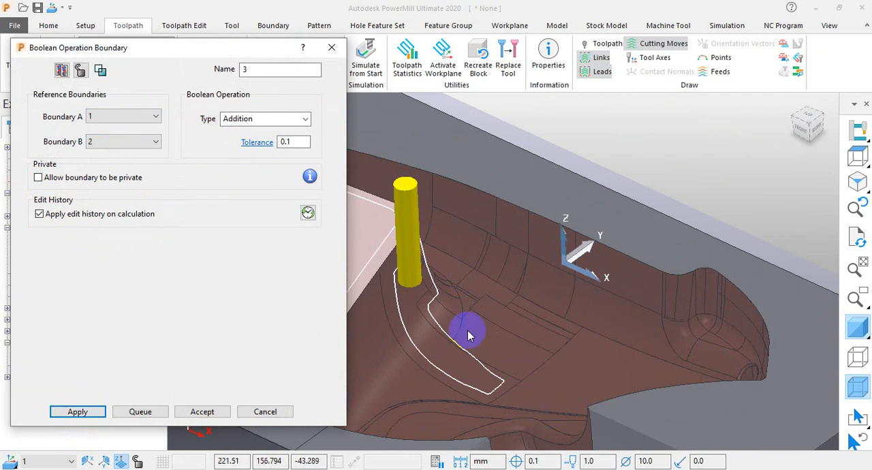
left_click(331, 47)
Open the settings of boundary 1, review its editing history and component thickness options, and close the settings.
right_click(57, 248)
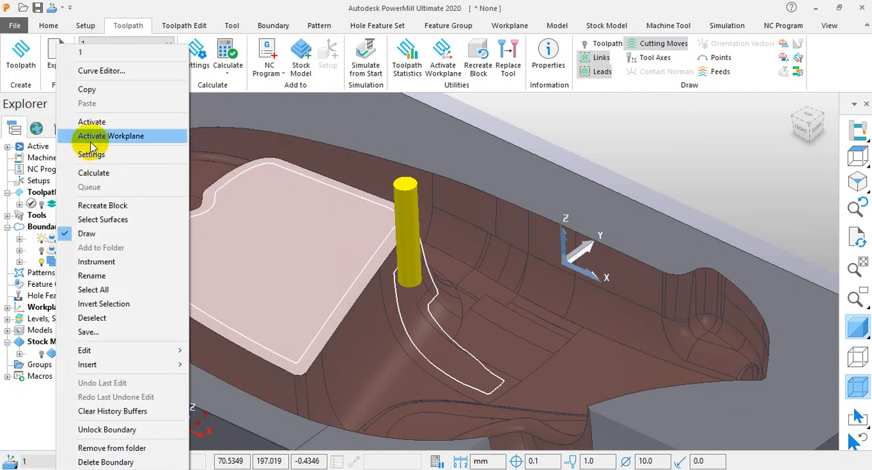
left_click(92, 154)
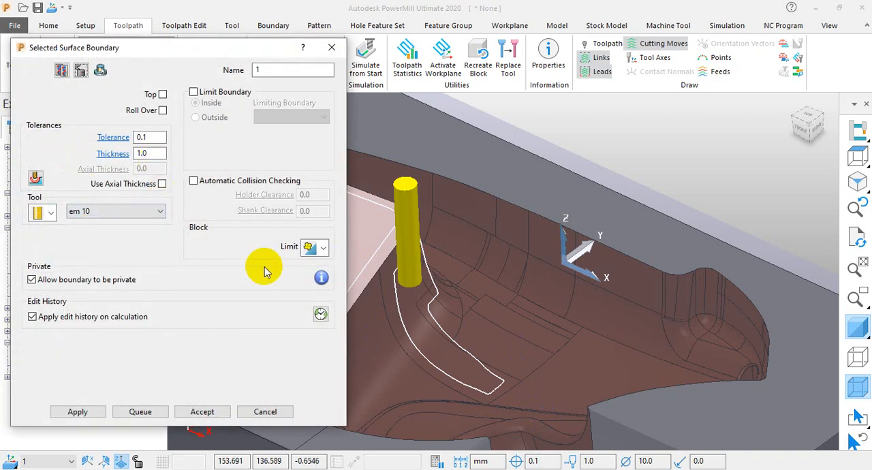
left_click(320, 314)
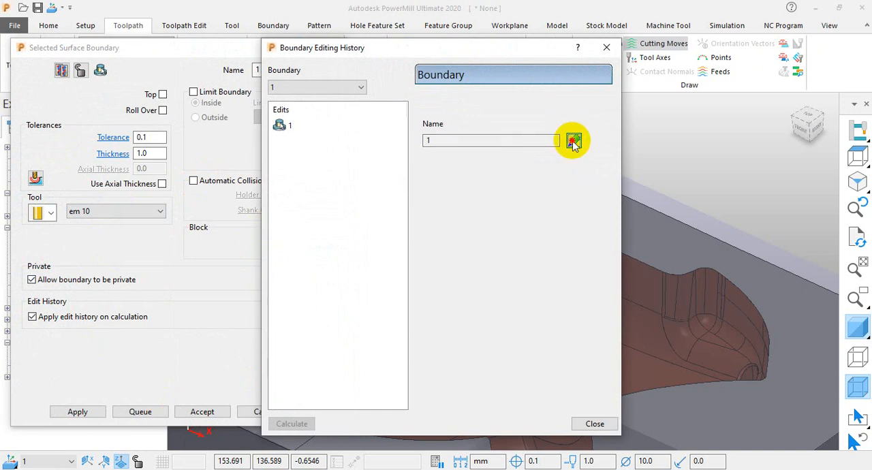
left_click(607, 47)
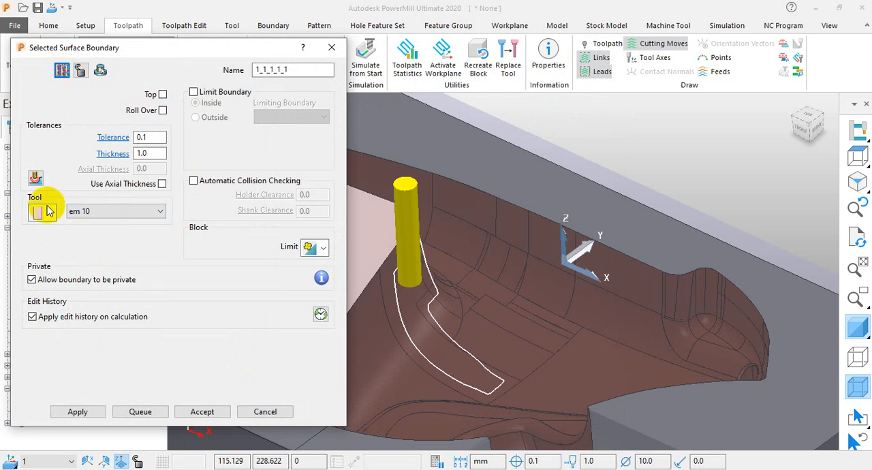
left_click(36, 177)
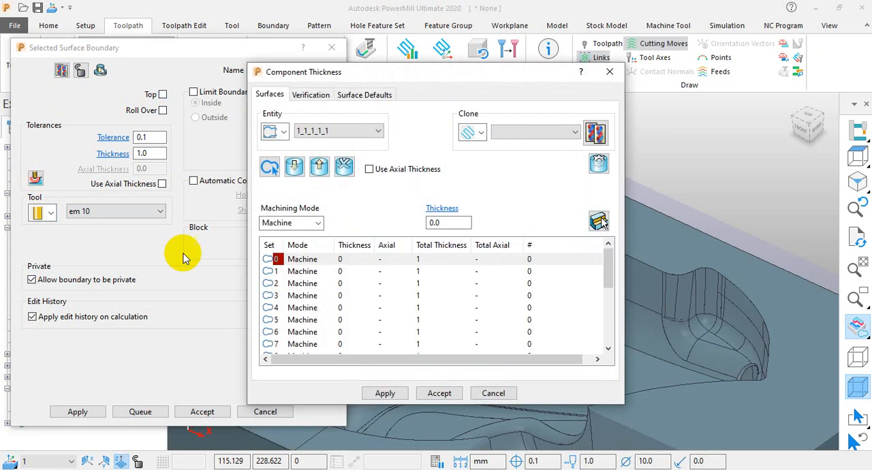
left_click(610, 73)
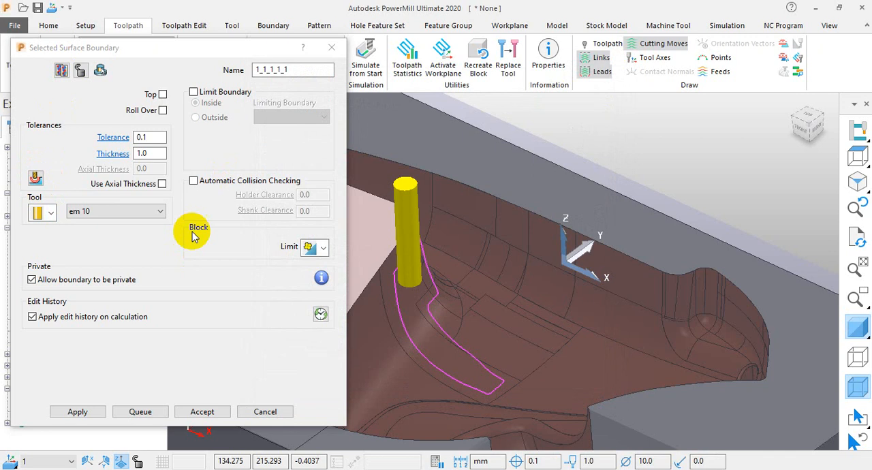
left_click(242, 412)
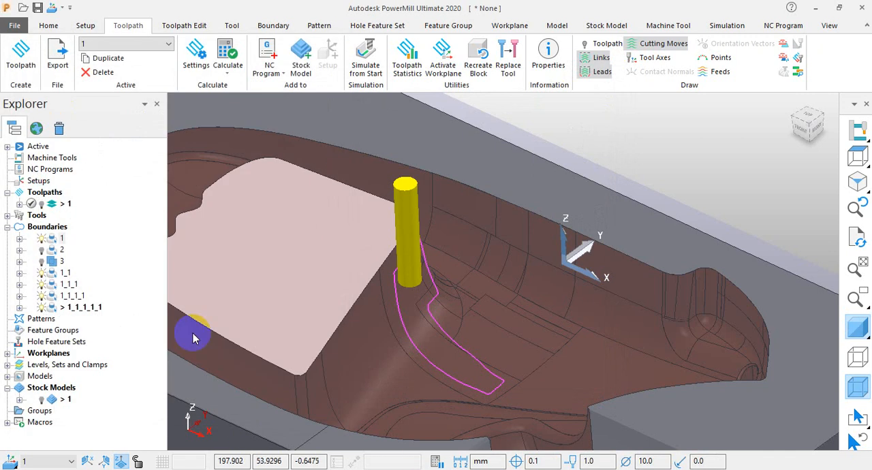
Delete the boundary copies 1_1_1_1_1, 1_1_1_1, 1_1_1 and 1_1 one at a time.
right_click(71, 310)
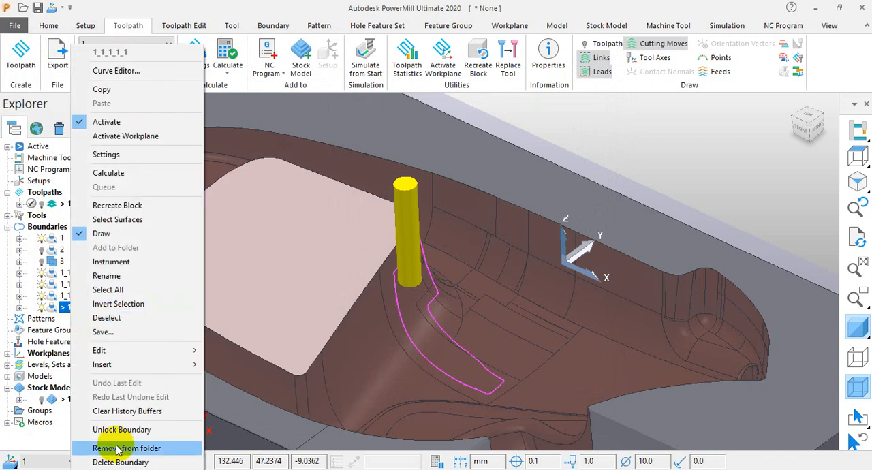
left_click(137, 460)
right_click(75, 303)
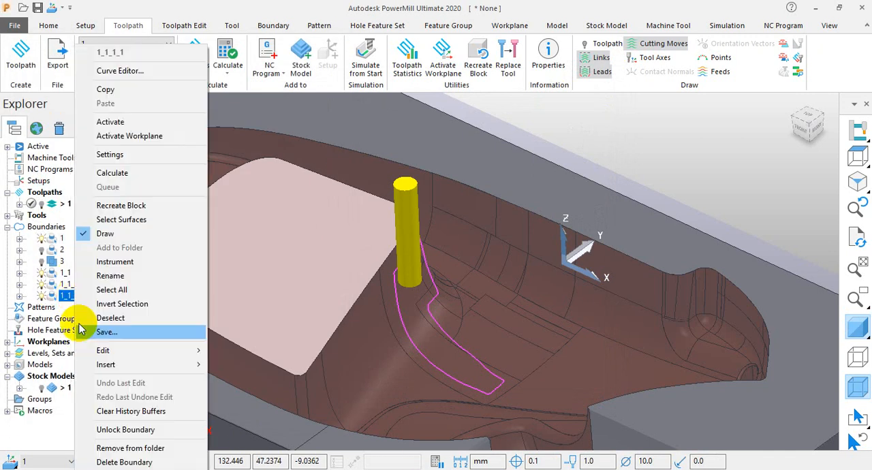
left_click(119, 460)
right_click(66, 286)
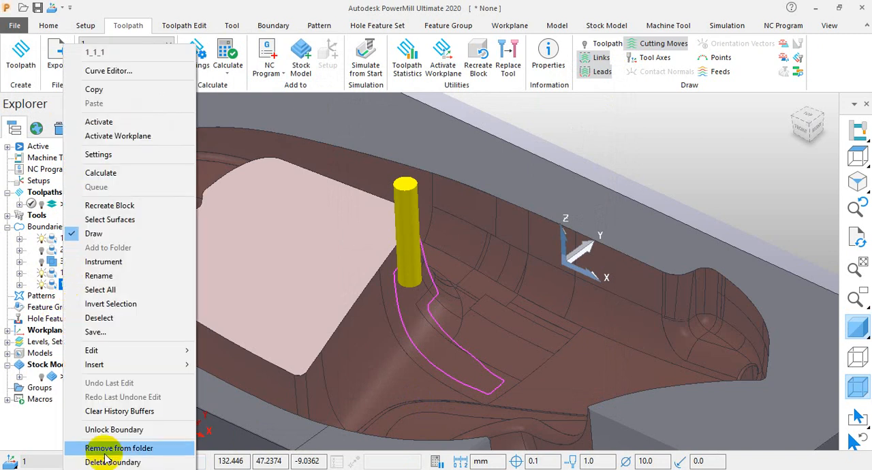
left_click(115, 461)
right_click(66, 272)
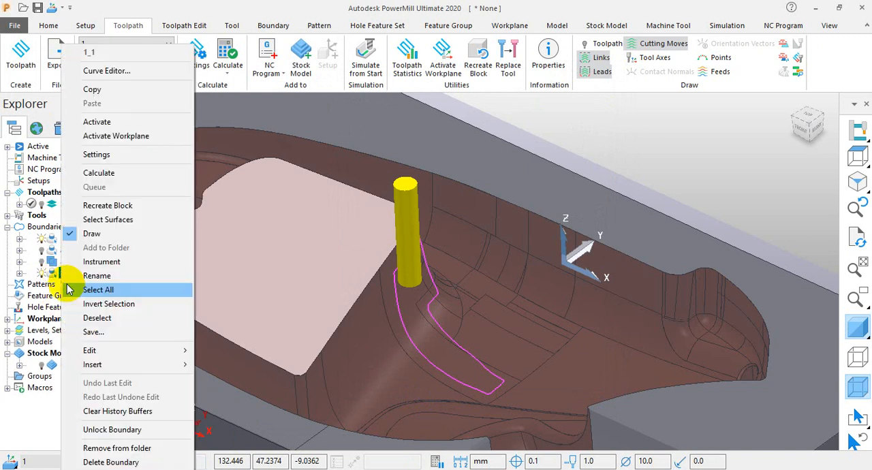
left_click(116, 460)
Try to remove boundary 1 from its folder.
right_click(58, 236)
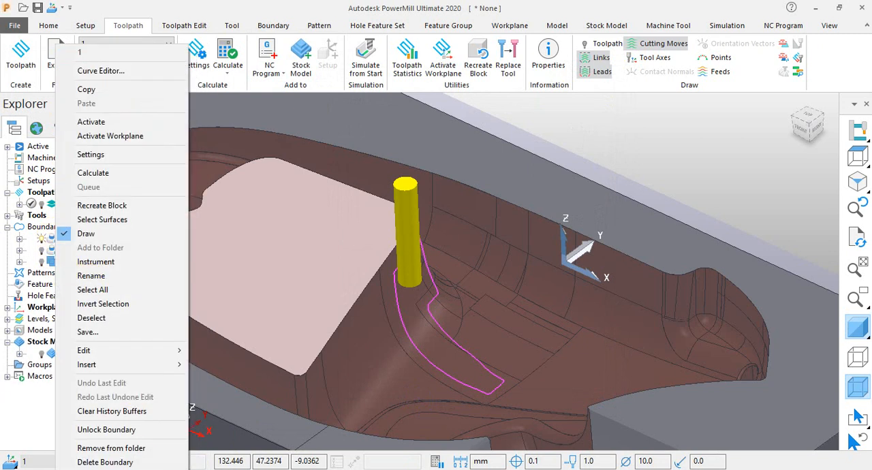
left_click(167, 392)
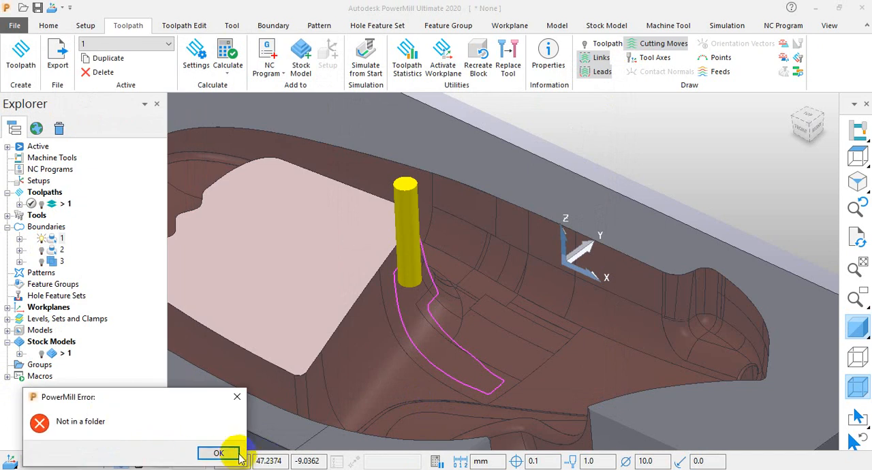
left_click(218, 453)
Create and calculate a Selected Surface boundary on the selected cavity surface, using the em 10 tool and 1.0 thickness.
left_click(62, 250)
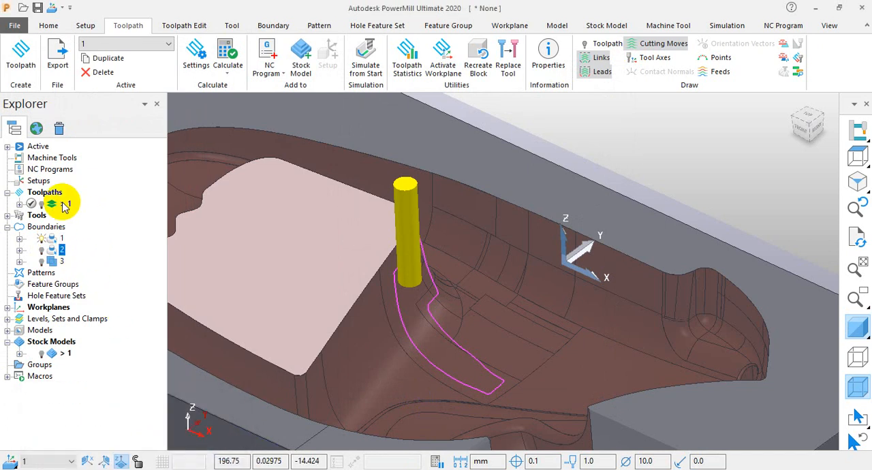
right_click(48, 233)
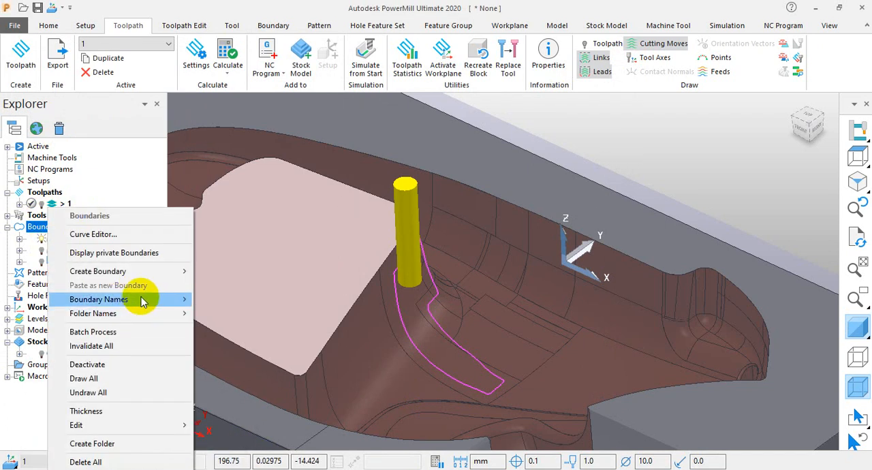
mouse_move(181, 272)
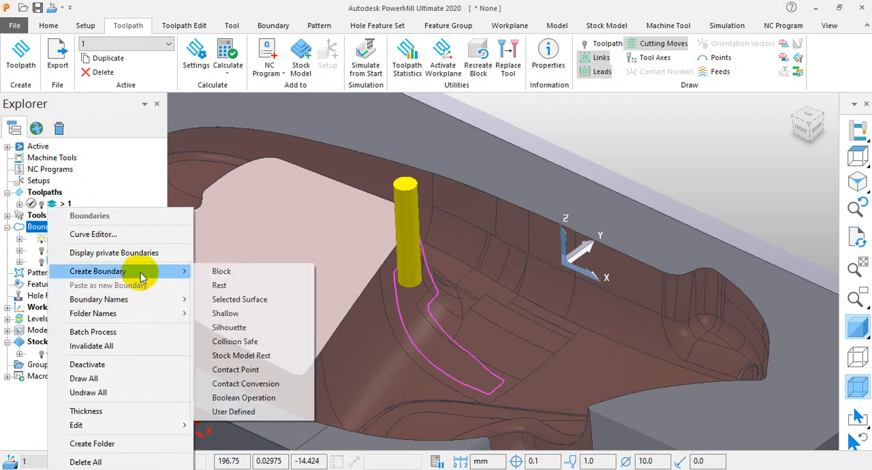
left_click(249, 300)
scroll(409, 333, "up", 4)
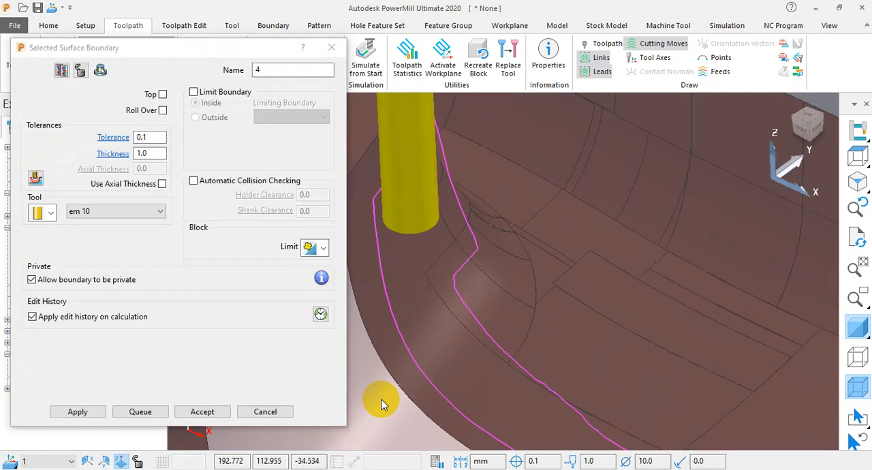
left_click(101, 412)
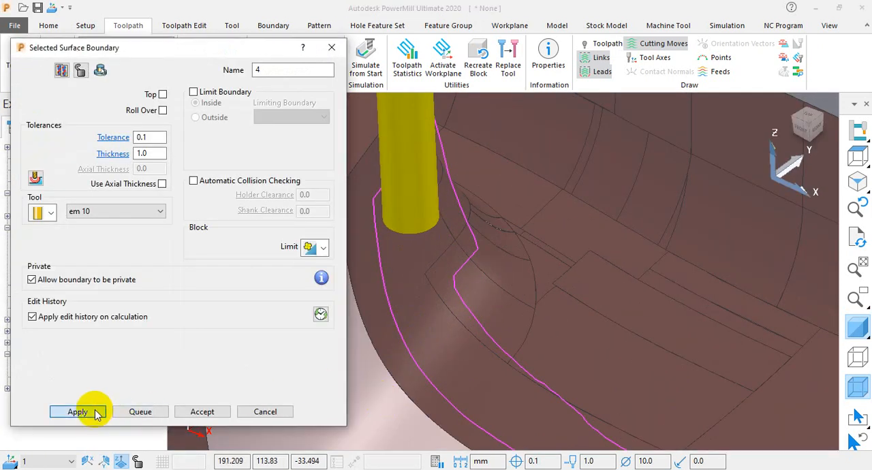
left_click(209, 412)
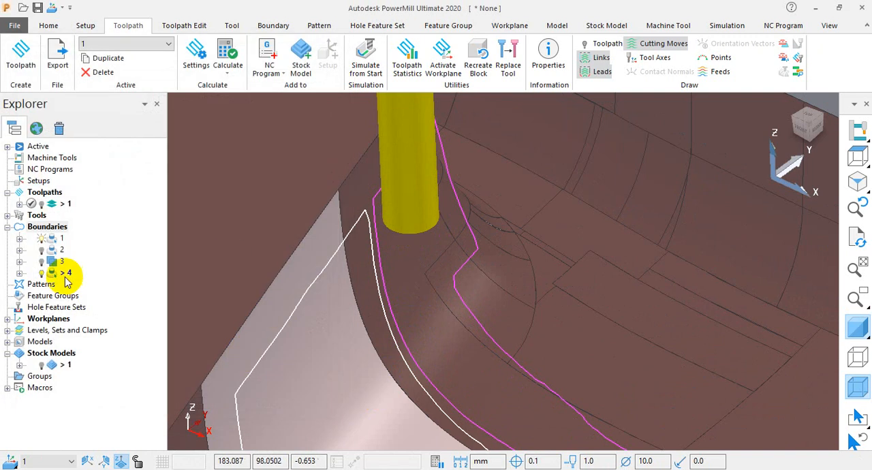
Set Boundary A of Boolean boundary 3 to boundary 4 and apply its addition with boundary 2.
right_click(57, 263)
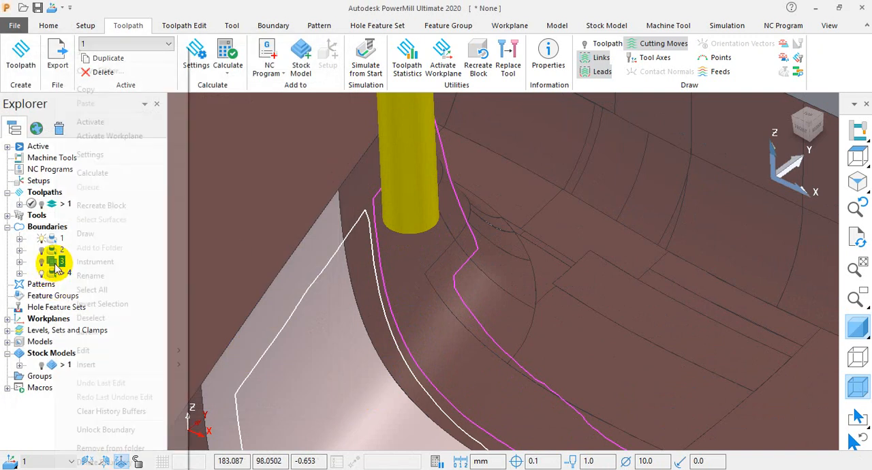
left_click(91, 154)
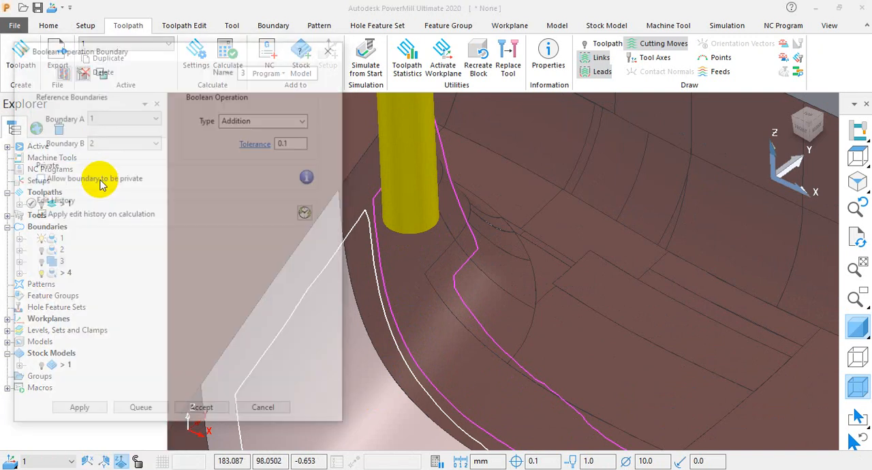
left_click(109, 120)
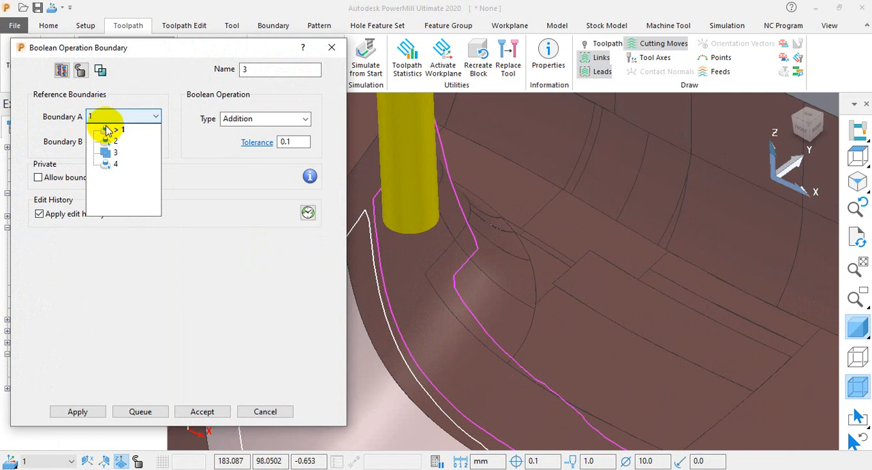
left_click(111, 165)
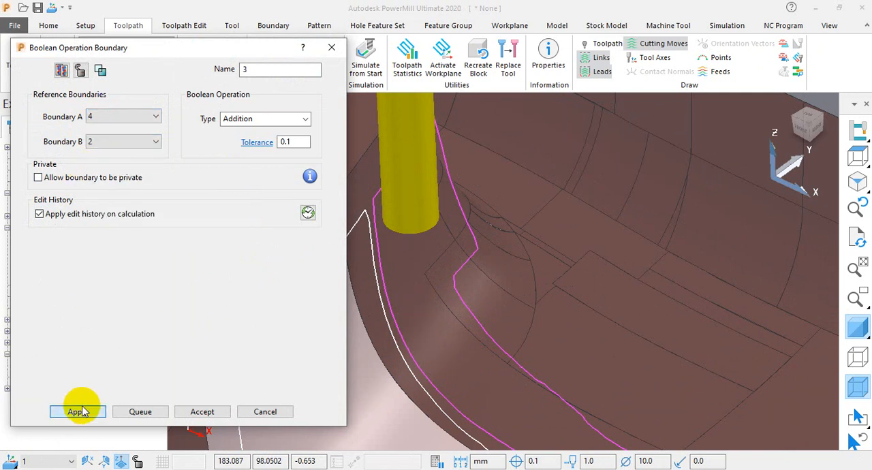
scroll(454, 274, "down", 5)
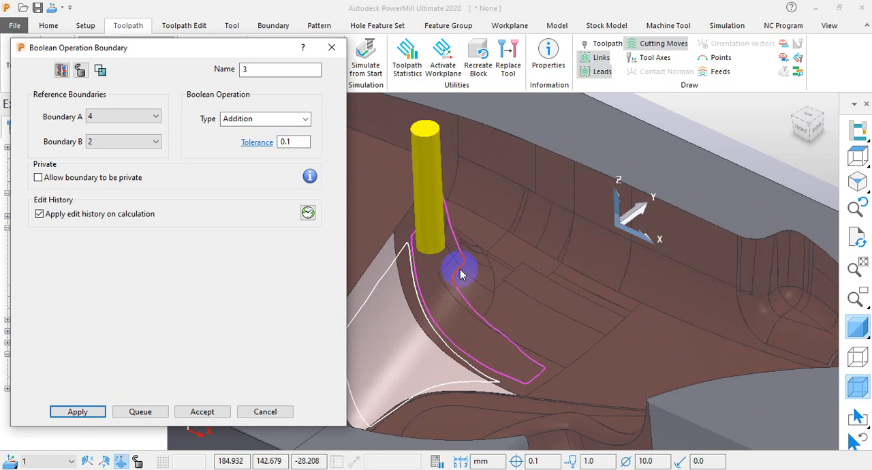
scroll(415, 313, "up", 8)
scroll(508, 324, "up", 2)
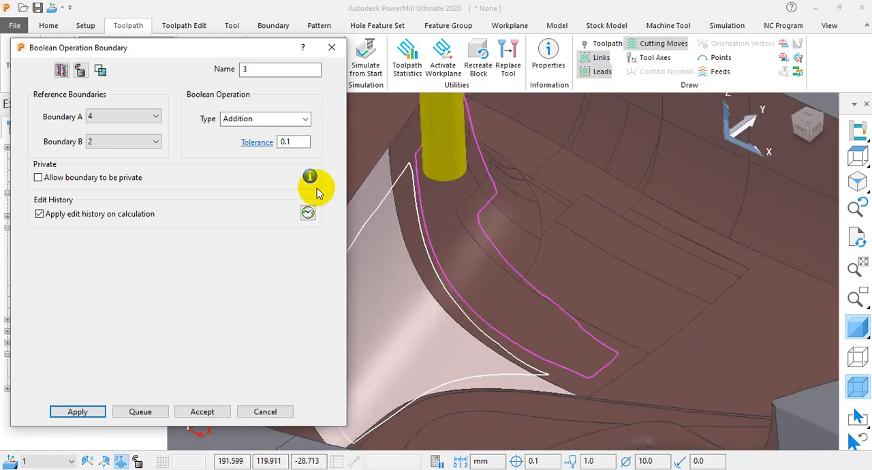
Set the Boolean operation of boundary 3 to Intersection, recalculate it, accept the settings, and examine the outlines on the cavity.
left_click(286, 120)
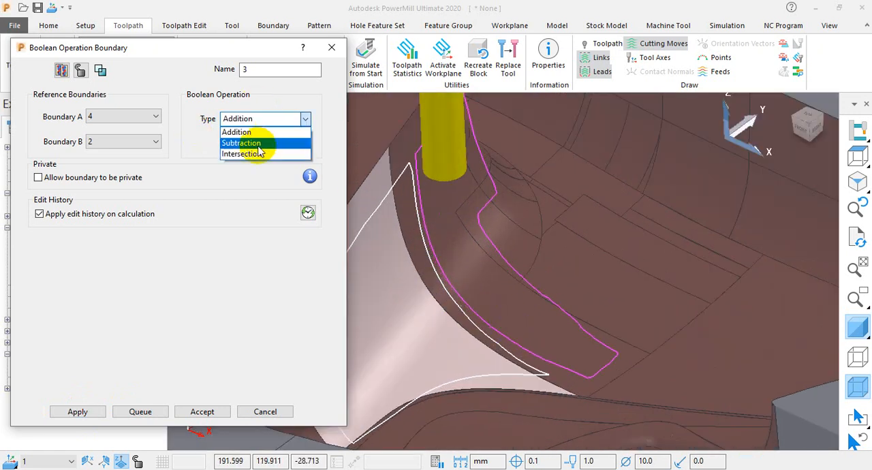
left_click(269, 141)
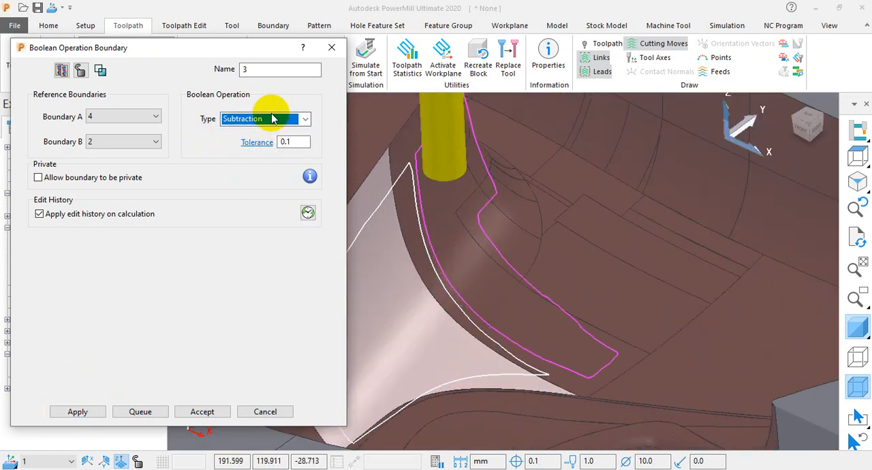
left_click(272, 119)
left_click(260, 154)
left_click(76, 412)
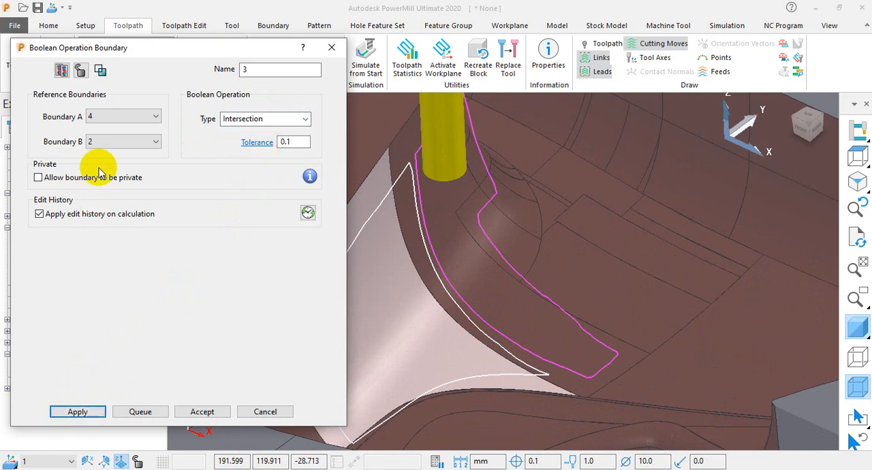
left_click(202, 412)
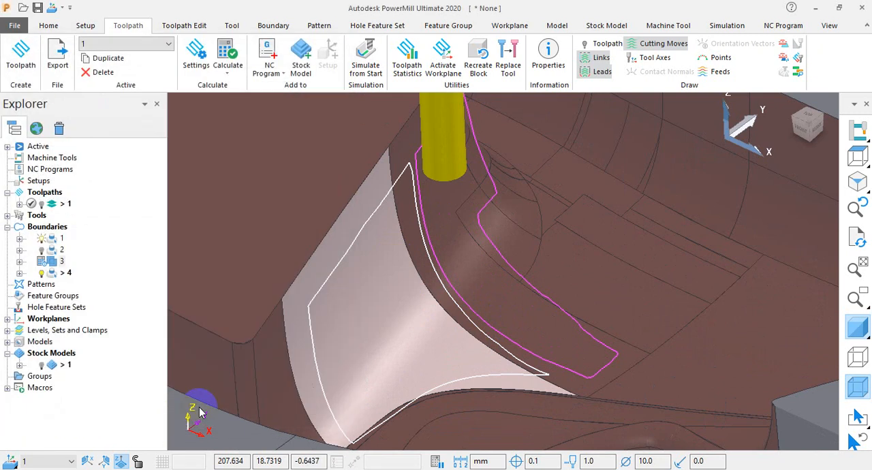
middle_click_drag(493, 285, 461, 271)
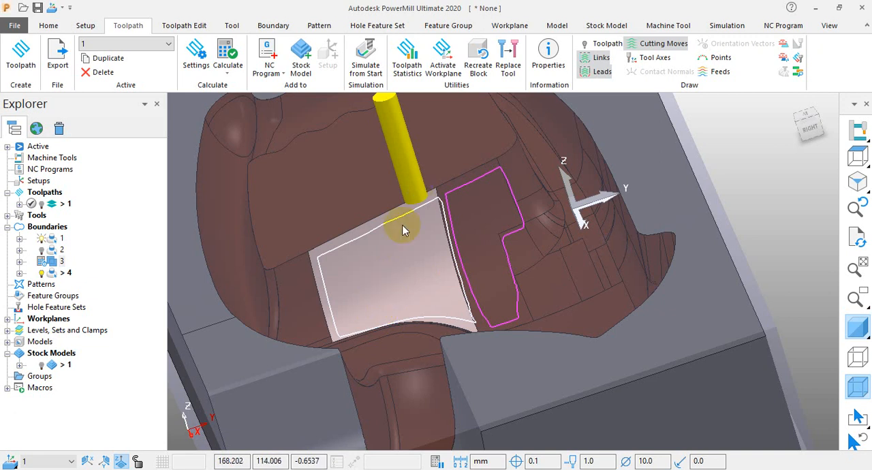
middle_click_drag(420, 259, 415, 236)
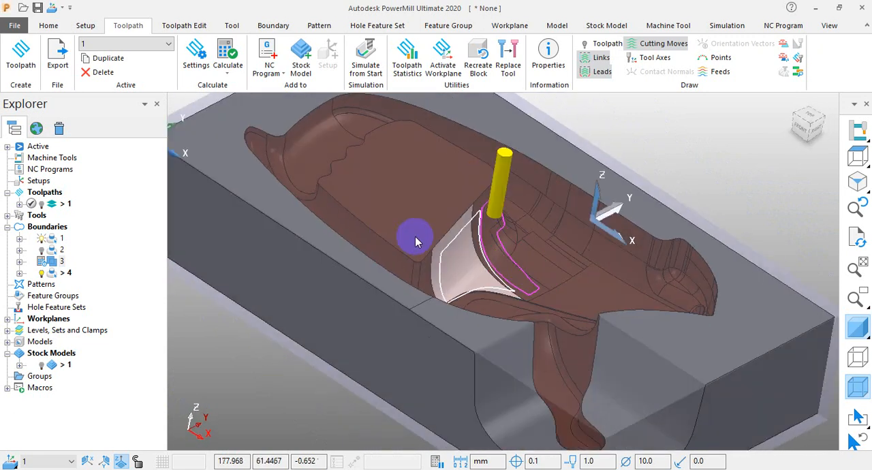